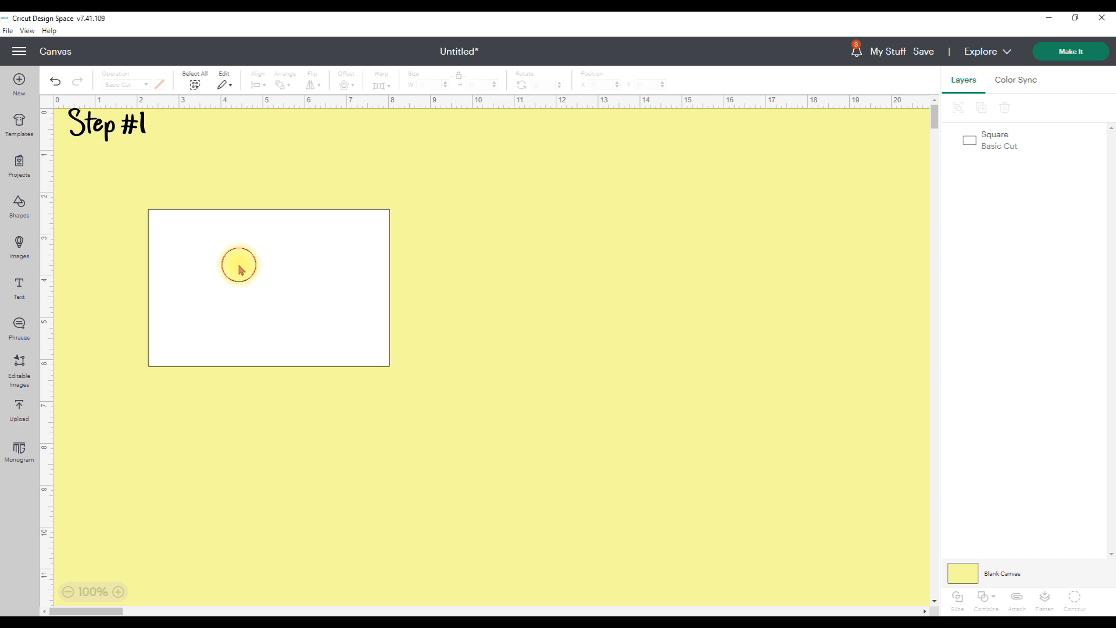
Move the 5.75 × 3.75 in rectangle up and to the right, to about X 9.64, Y 1.43.
{"action": "left_click", "coordinate": [241, 269]}
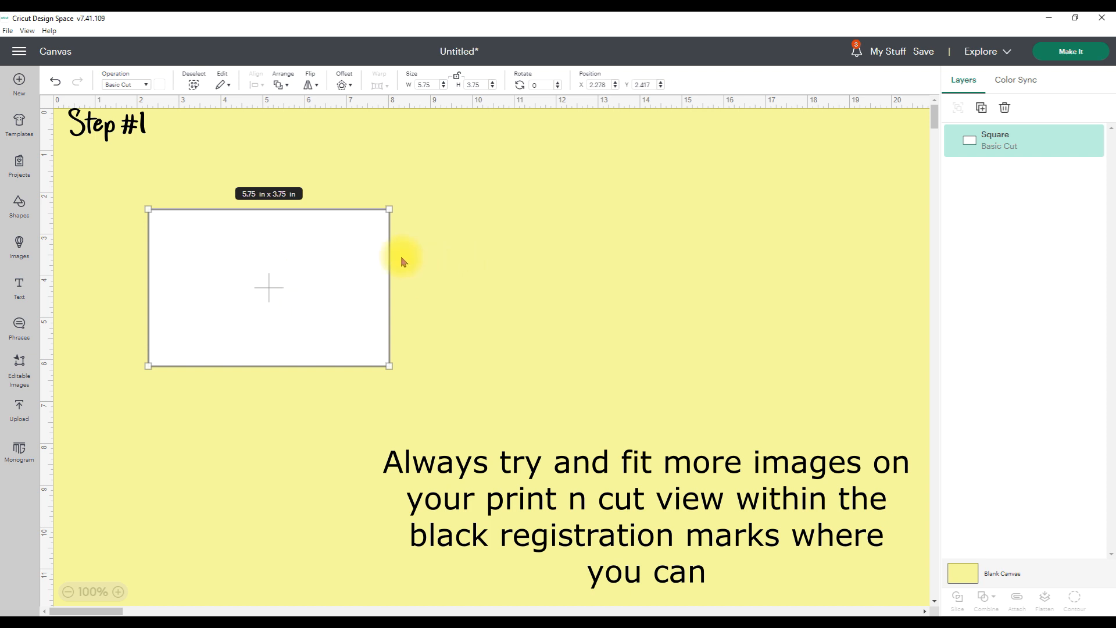
{"action": "left_click", "coordinate": [352, 251]}
{"action": "left_click_drag", "start_coordinate": [352, 251], "coordinate": [663, 214]}
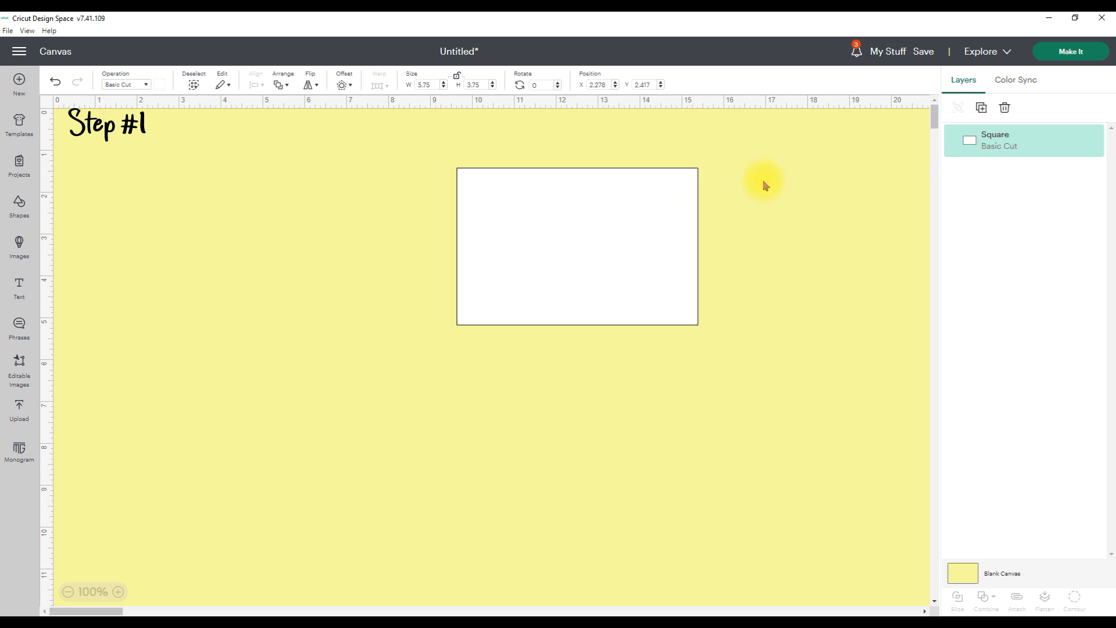
Rename the rectangle's layer as TOPPER MAIN.
{"action": "right_click", "coordinate": [1011, 139]}
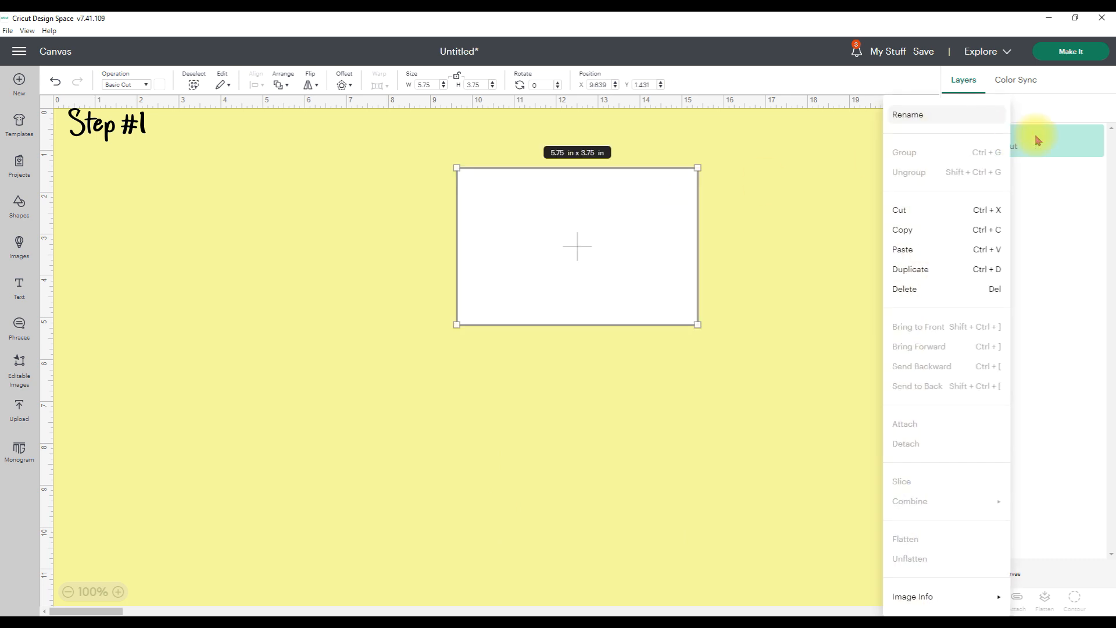
{"action": "left_click", "coordinate": [908, 115]}
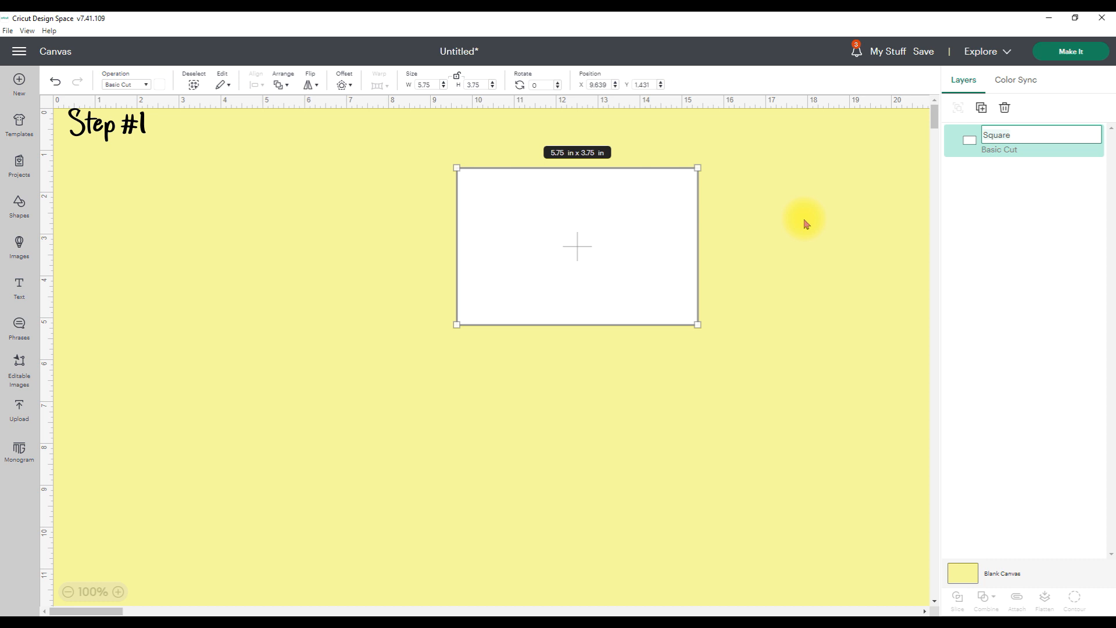
{"action": "type", "text": "TO"}
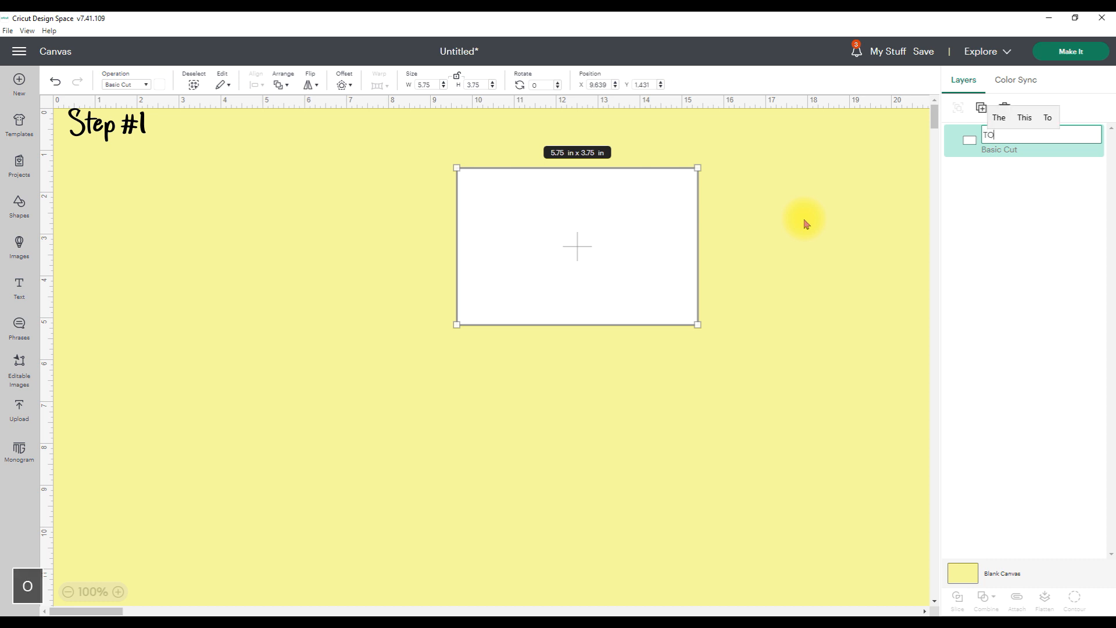
{"action": "type", "text": "PPER MAIN"}
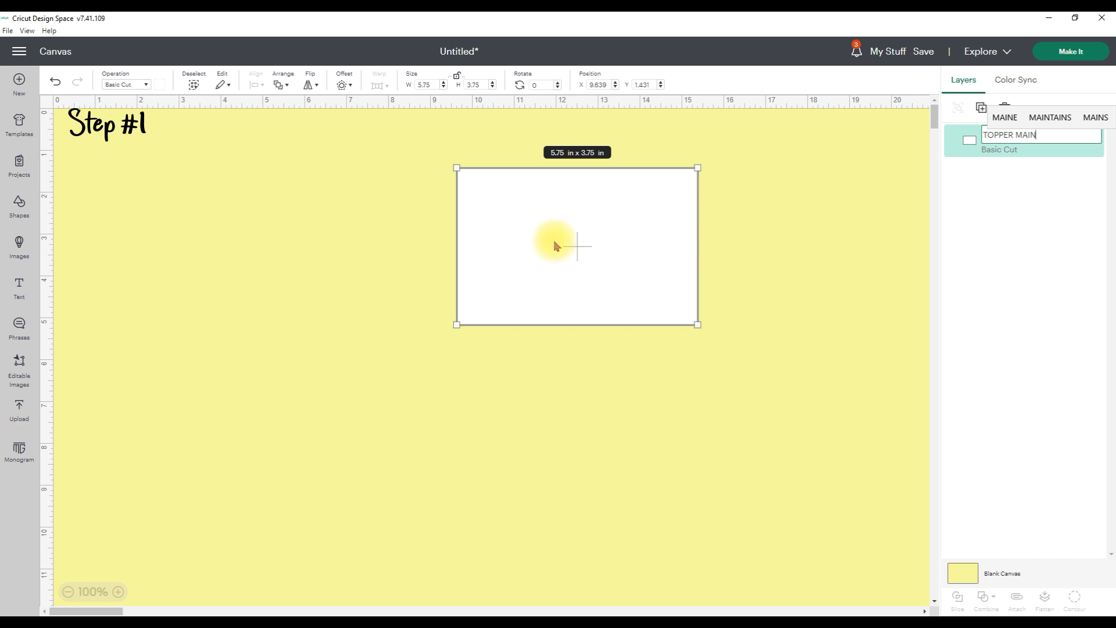
{"action": "key", "text": "Return"}
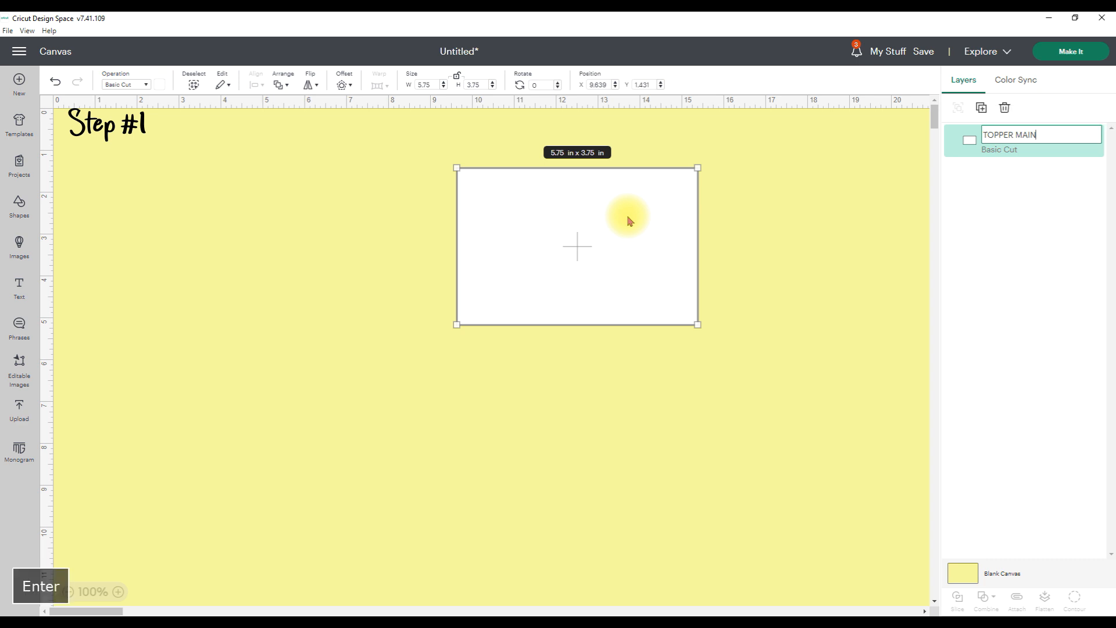
Duplicate the TOPPER MAIN rectangle and place the copy just left of the original, at about X 3.74, Y 1.47.
{"action": "left_click", "coordinate": [981, 109]}
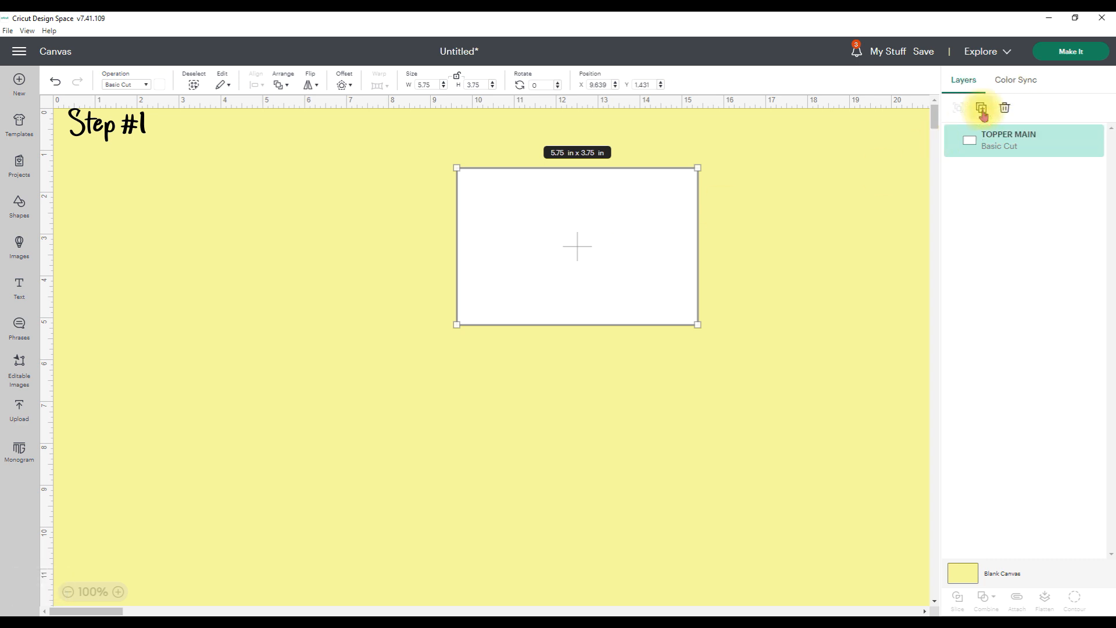
{"action": "left_click_drag", "start_coordinate": [292, 265], "coordinate": [383, 268]}
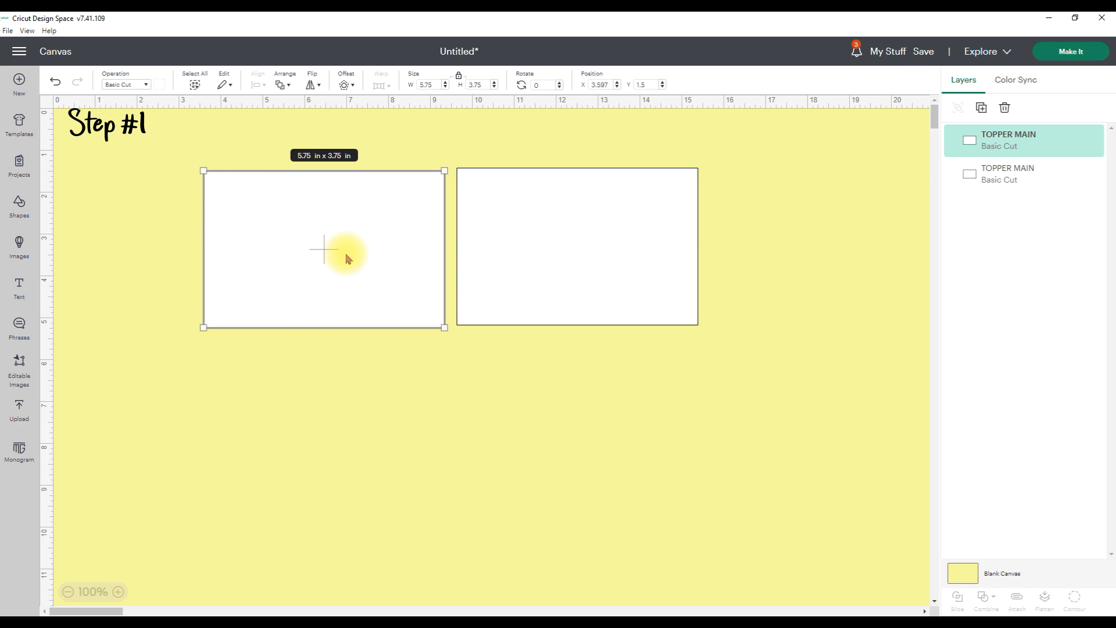
{"action": "left_click_drag", "start_coordinate": [347, 257], "coordinate": [353, 257]}
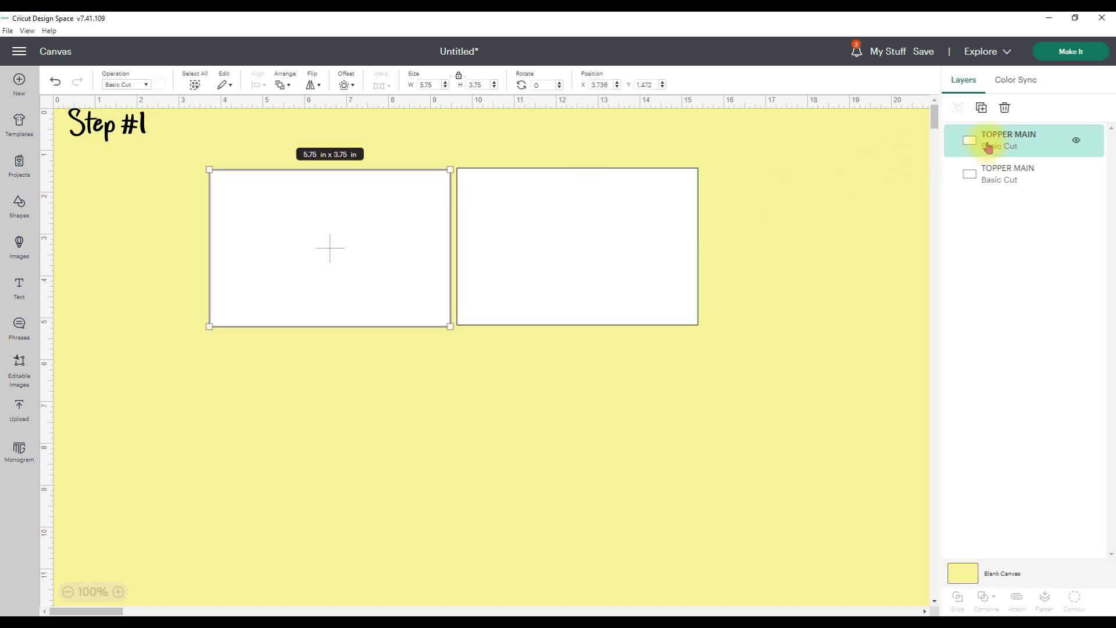
Rename the layer of the duplicated rectangle on the left as TOPPER 2.
{"action": "left_click", "coordinate": [1008, 176]}
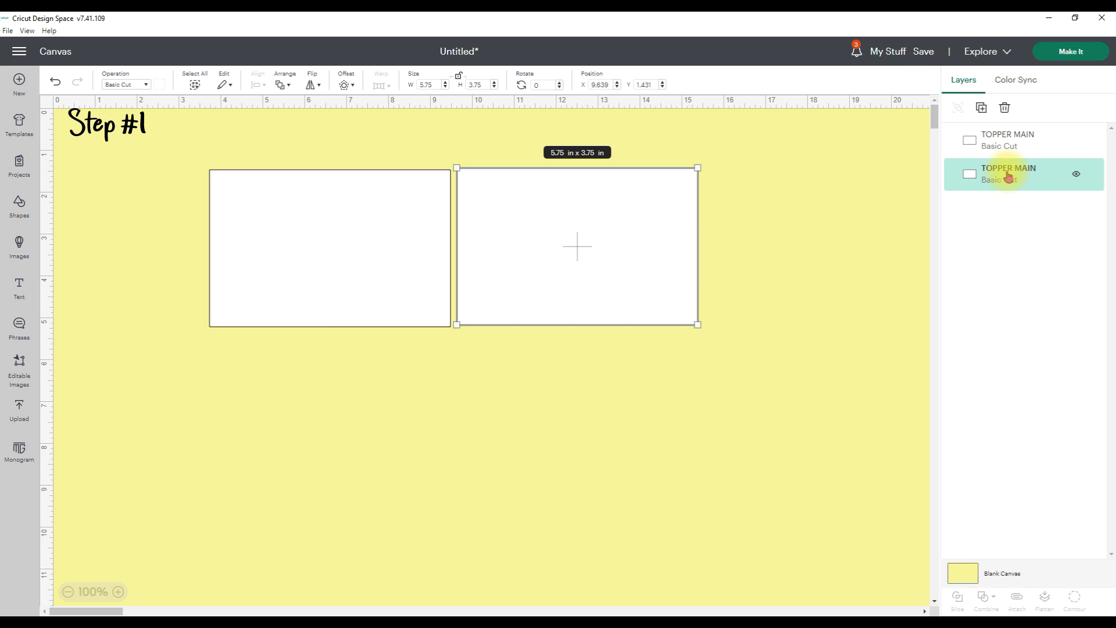
{"action": "left_click", "coordinate": [279, 241]}
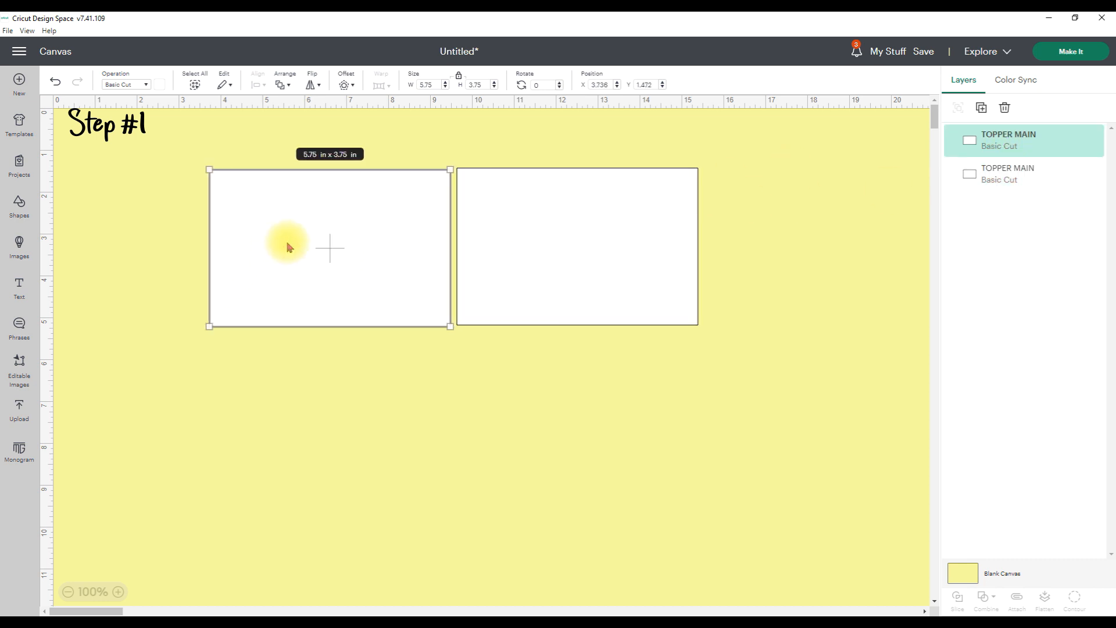
{"action": "right_click", "coordinate": [991, 140]}
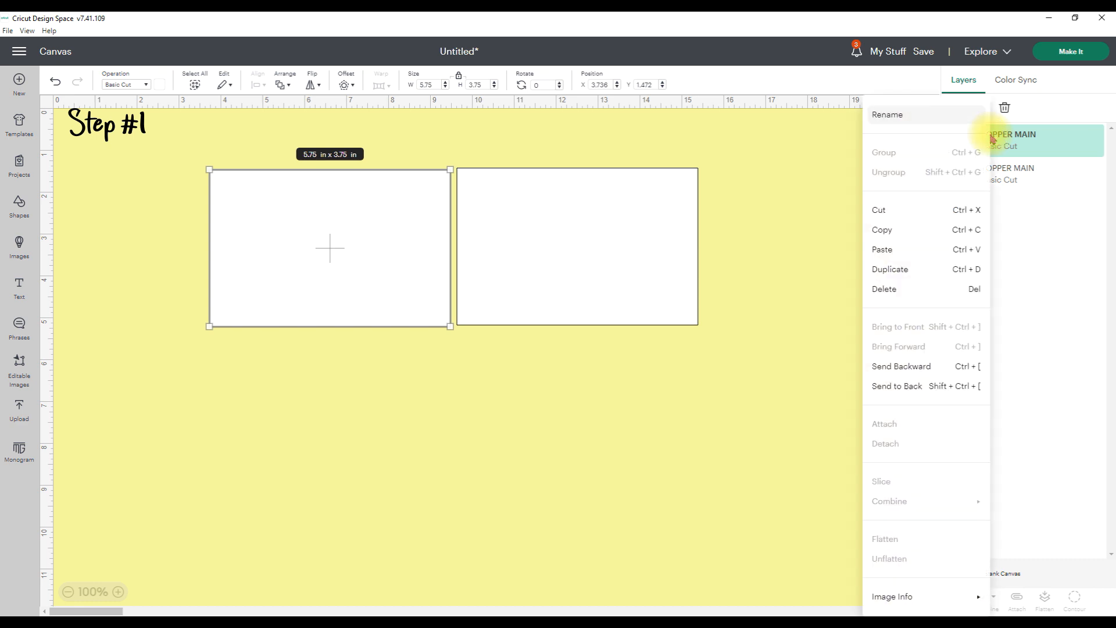
{"action": "left_click", "coordinate": [908, 117]}
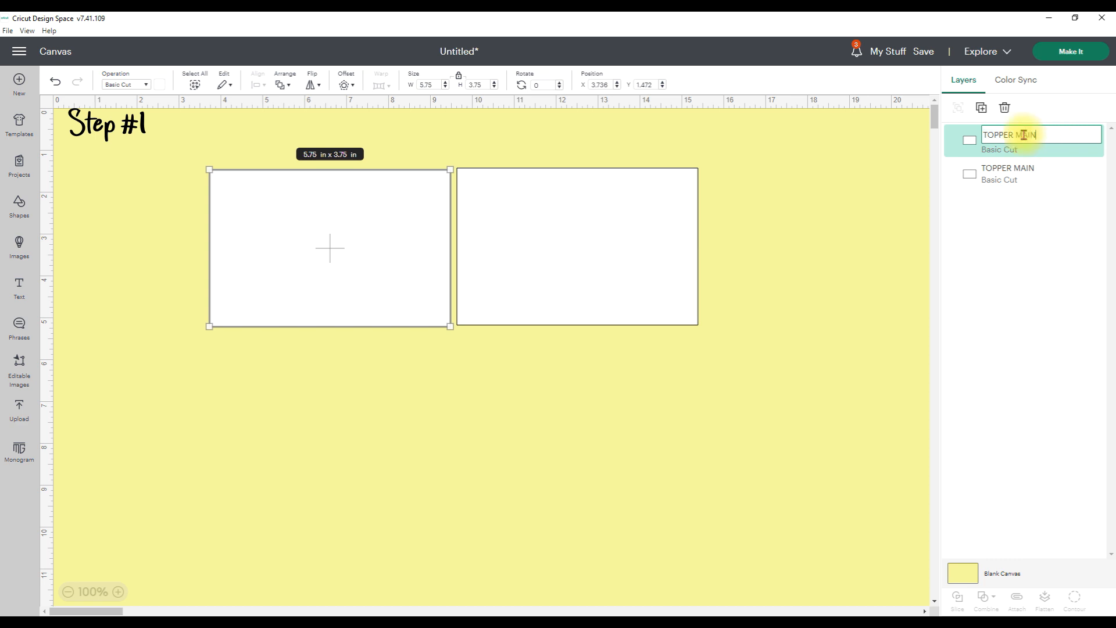
{"action": "key", "text": "BackSpace"}
{"action": "key", "text": "BackSpace"}
{"action": "key", "text": "BackSpace"}
{"action": "key", "text": "BackSpace"}
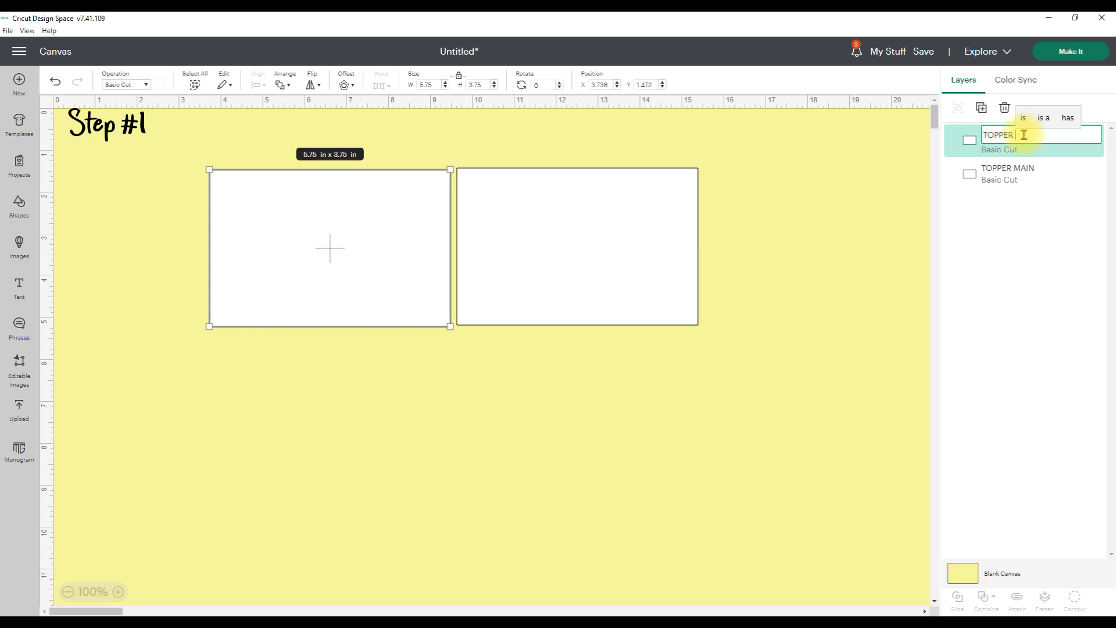
{"action": "type", "text": "2"}
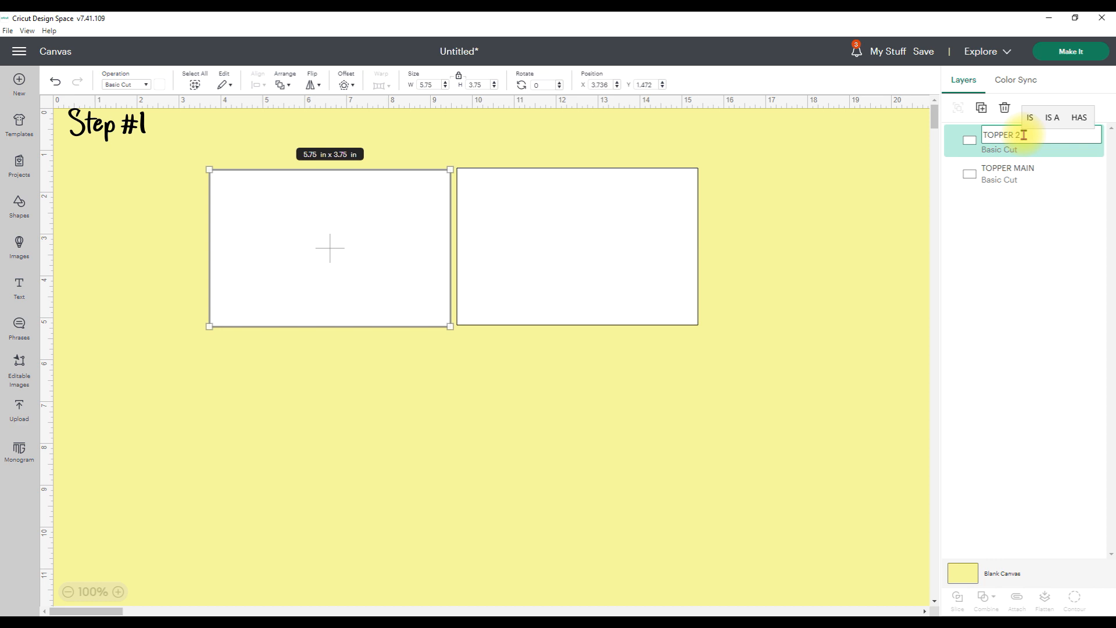
{"action": "key", "text": "Return"}
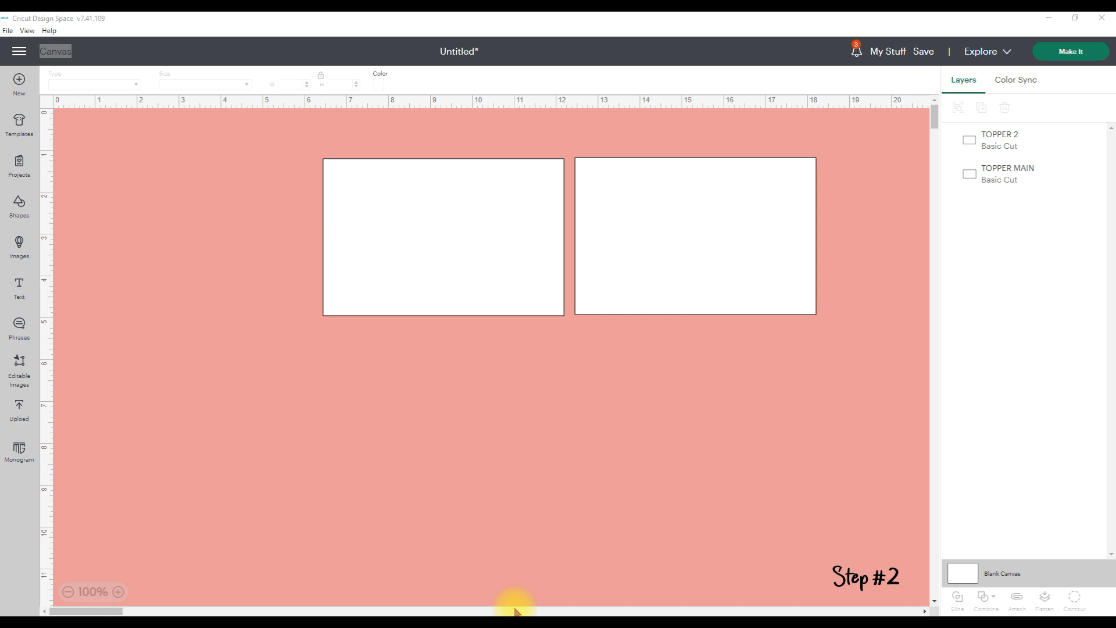
Add the uploaded image of the yellow bicycle with sunflowers to the canvas.
{"action": "left_click", "coordinate": [22, 418]}
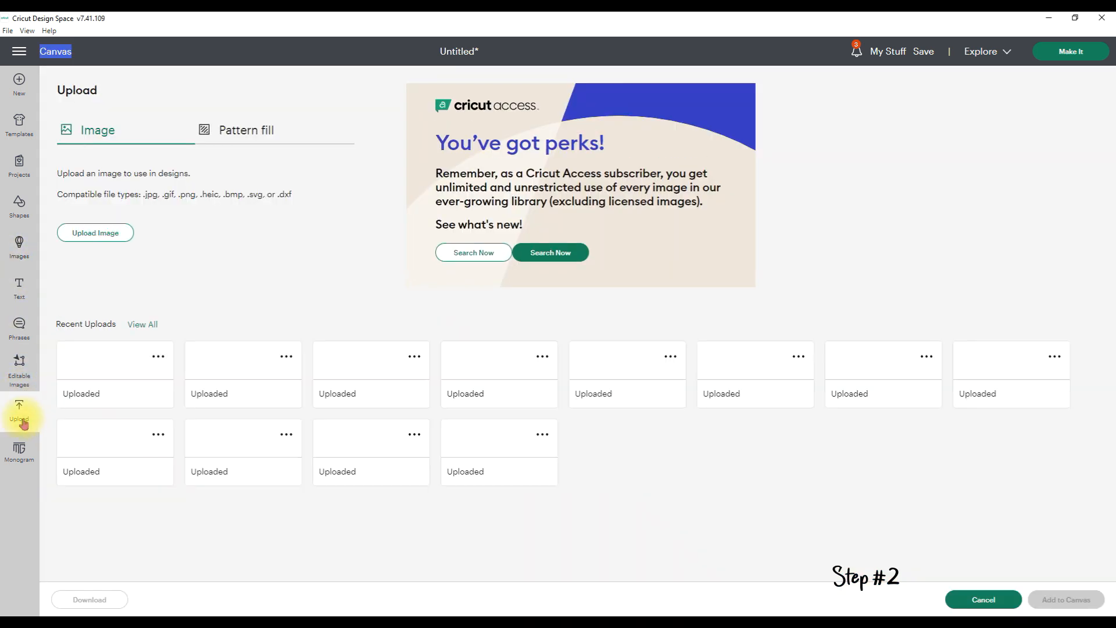
{"action": "left_click", "coordinate": [121, 388]}
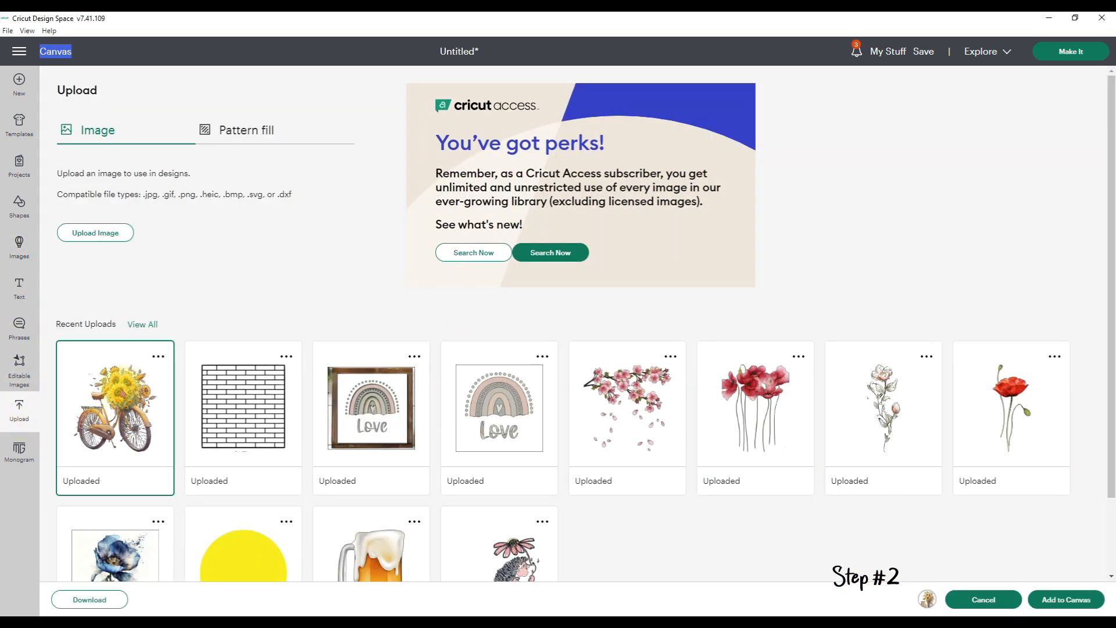
{"action": "left_click", "coordinate": [1054, 599]}
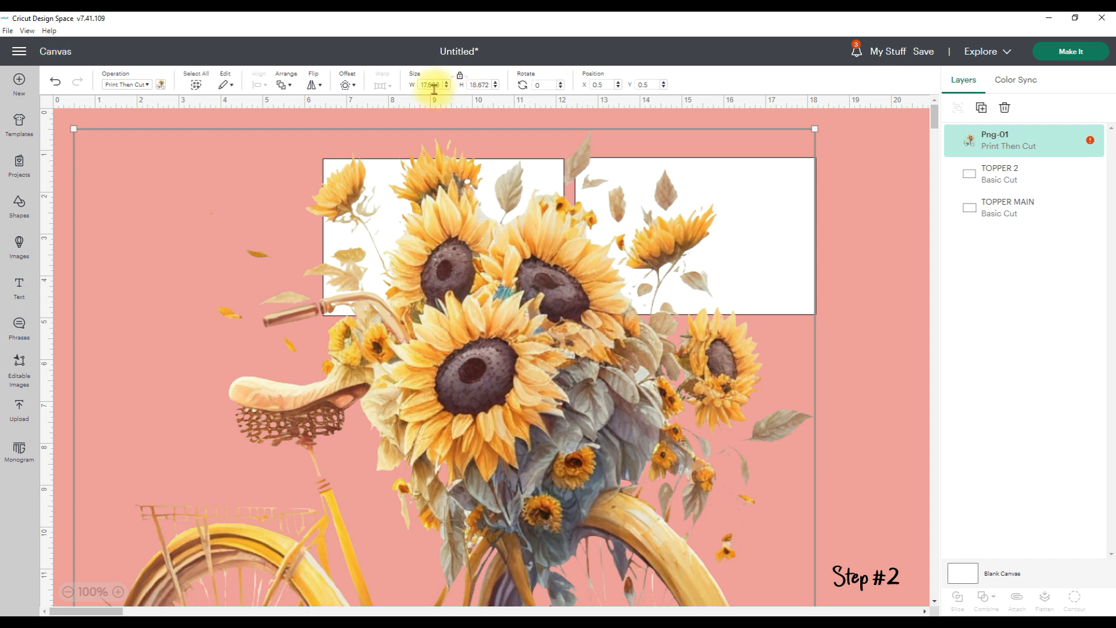
Set the bicycle image's width to 3 in and position it on the left part of the TOPPER 2 rectangle.
{"action": "left_click", "coordinate": [439, 85]}
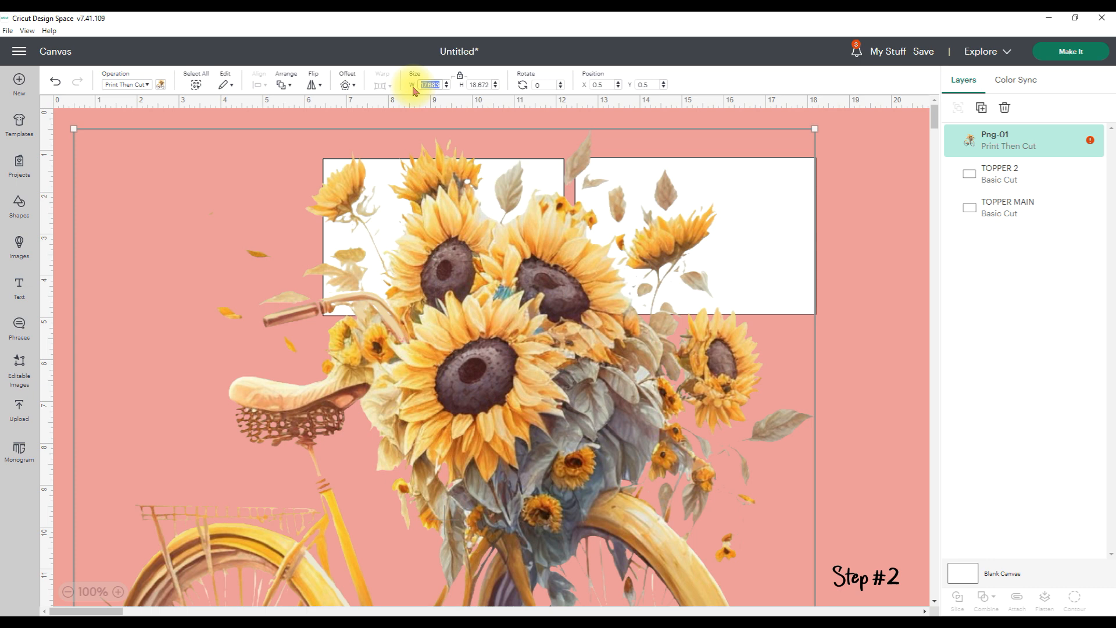
{"action": "type", "text": "3"}
{"action": "key", "text": "Return"}
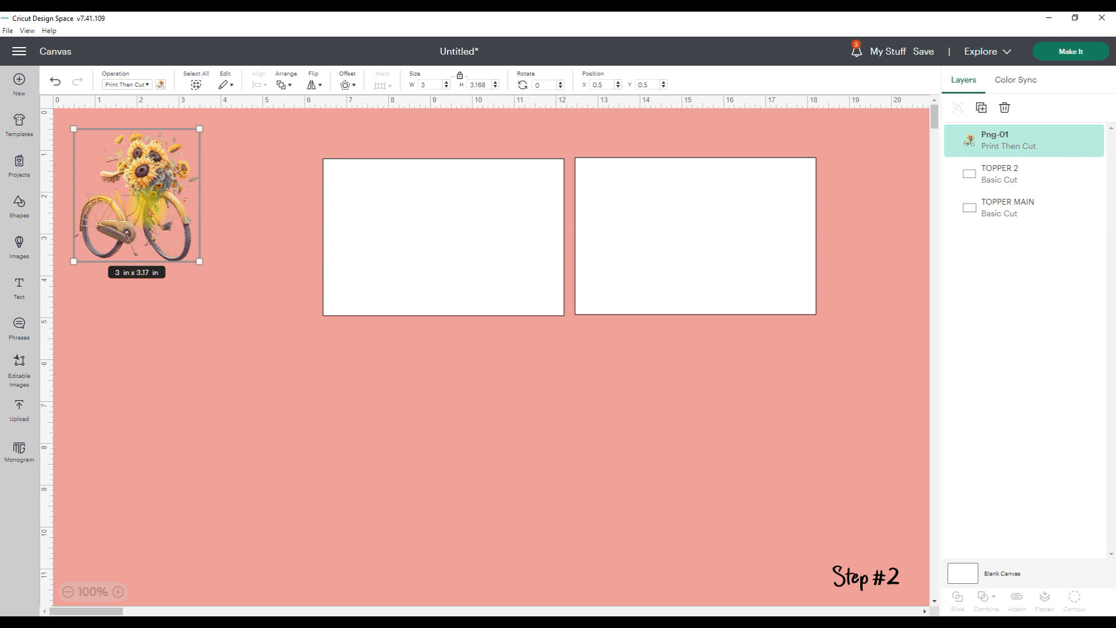
{"action": "left_click_drag", "start_coordinate": [151, 185], "coordinate": [424, 229]}
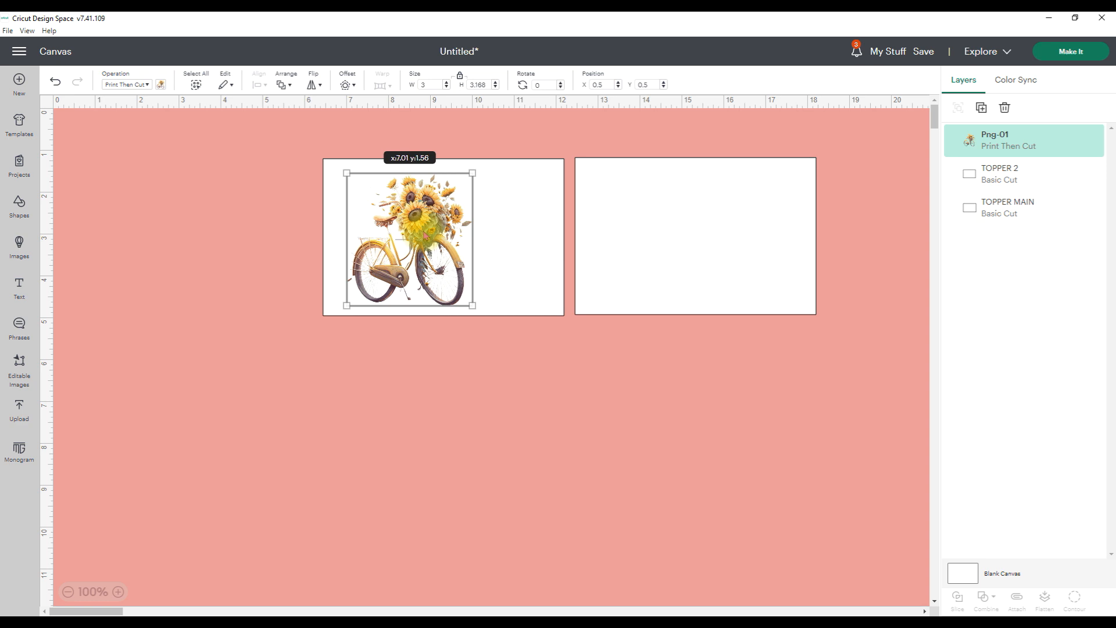
{"action": "left_click_drag", "start_coordinate": [424, 232], "coordinate": [434, 229]}
{"action": "left_click", "coordinate": [399, 353]}
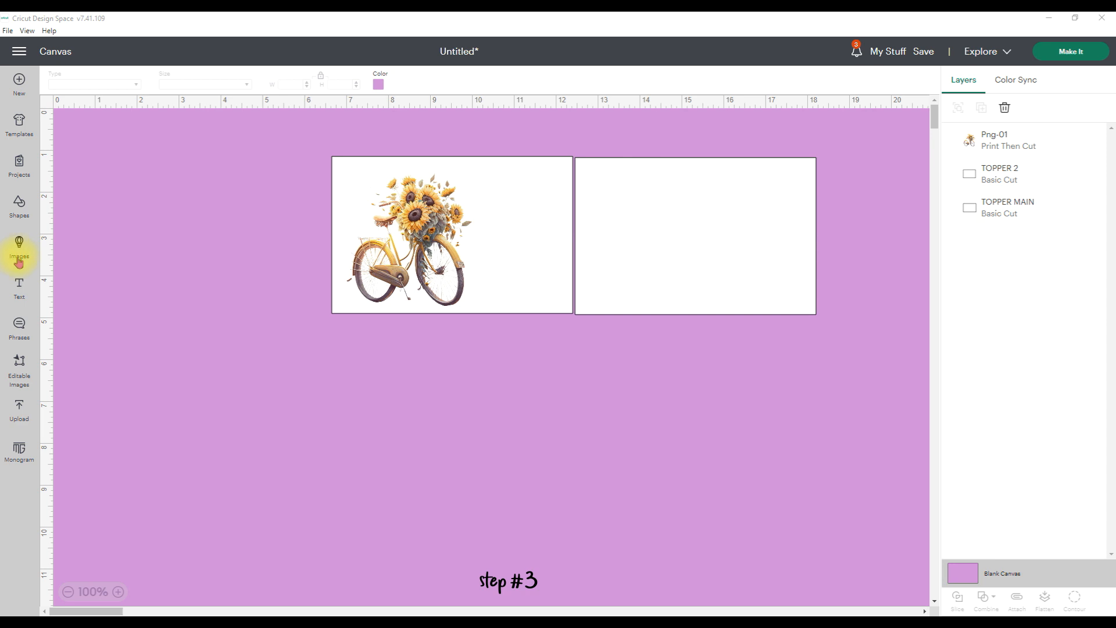
Search the image library for "COBBLESTONE PATTERN".
{"action": "left_click", "coordinate": [20, 258]}
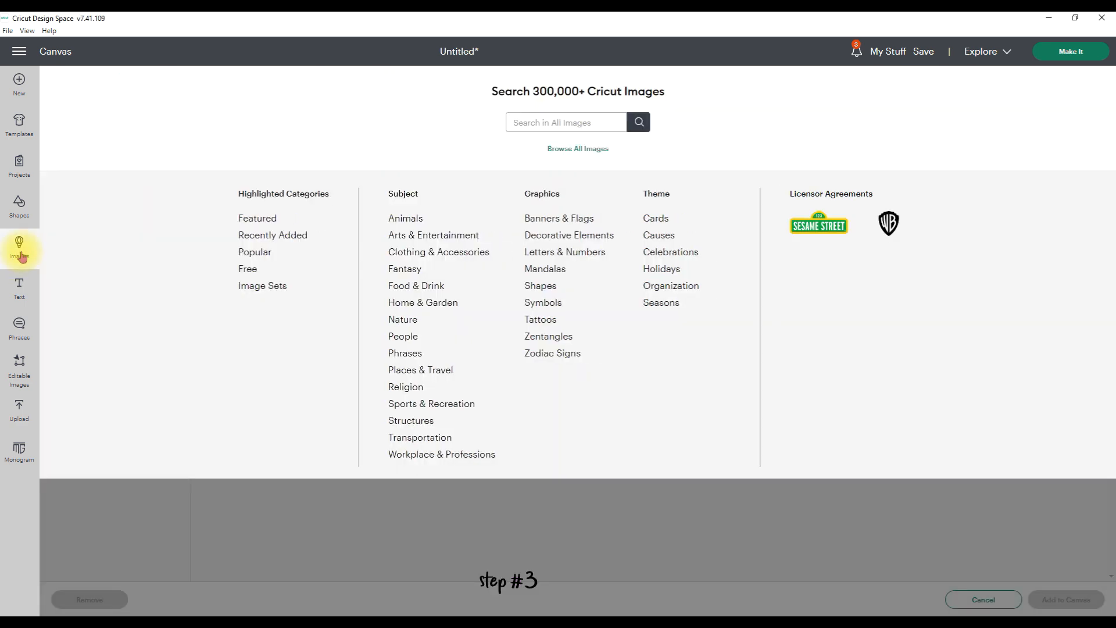
{"action": "left_click", "coordinate": [523, 125]}
{"action": "type", "text": "Cobbl"}
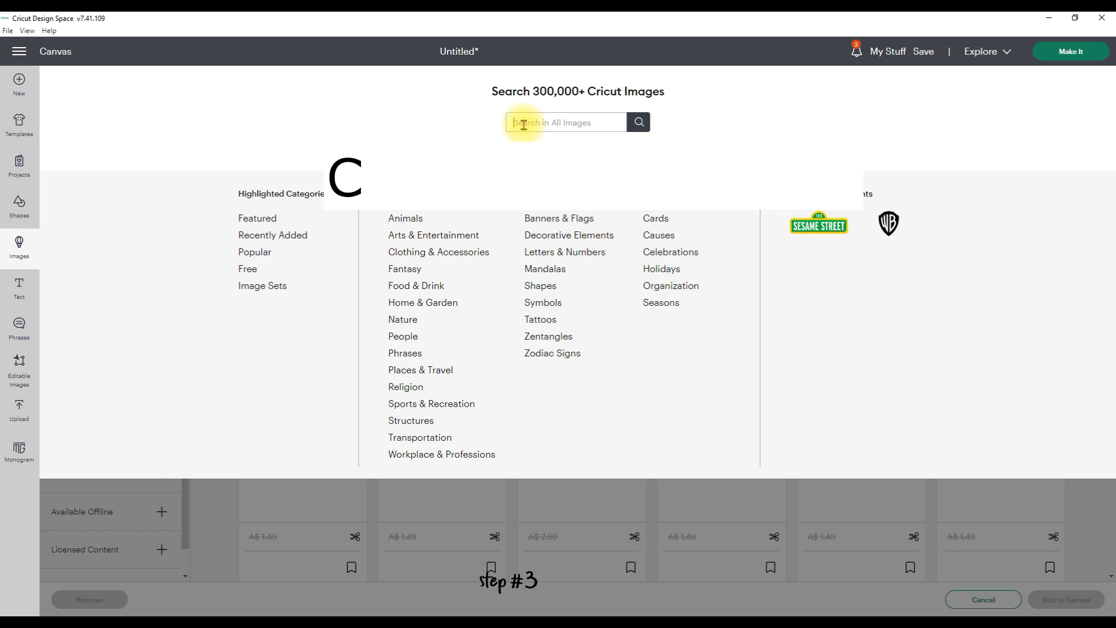
{"action": "type", "text": "estone"}
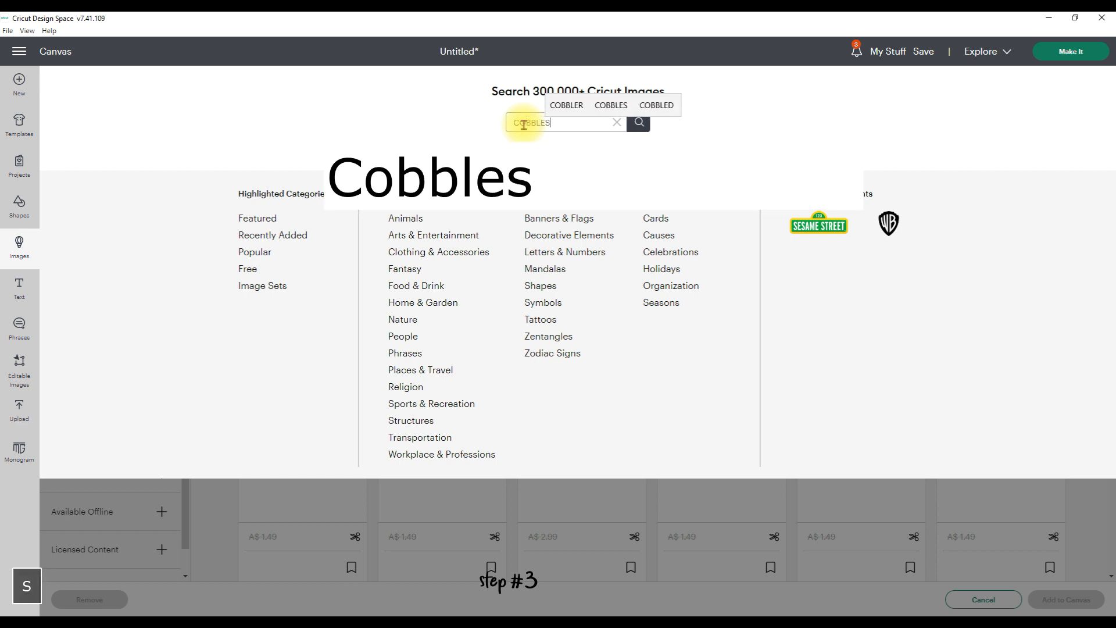
{"action": "type", "text": " patte"}
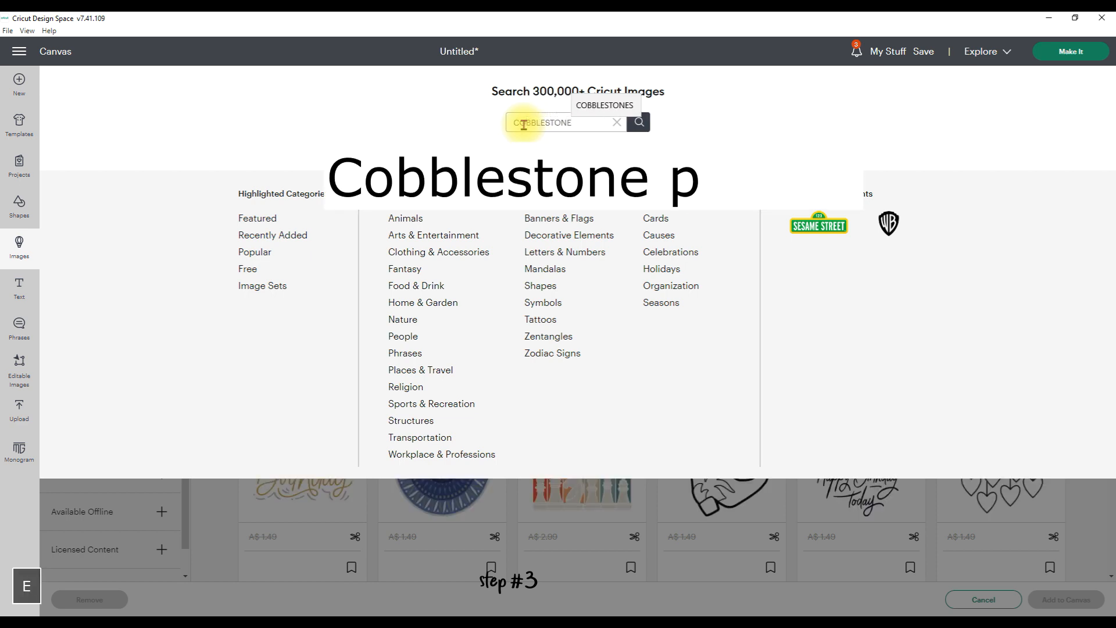
{"action": "type", "text": "rn"}
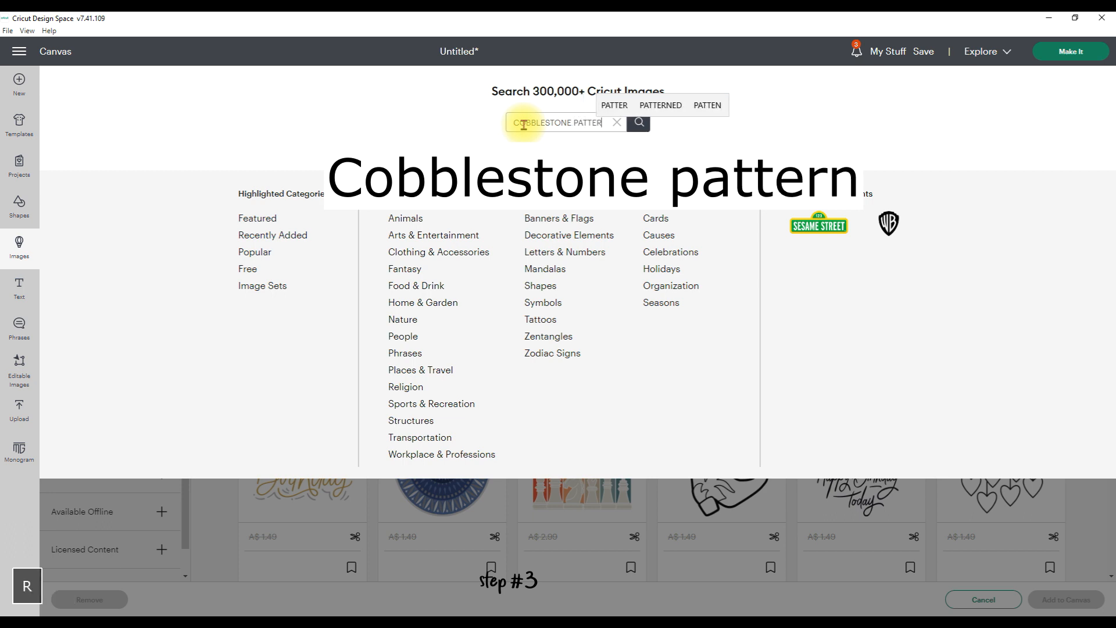
{"action": "key", "text": "Return"}
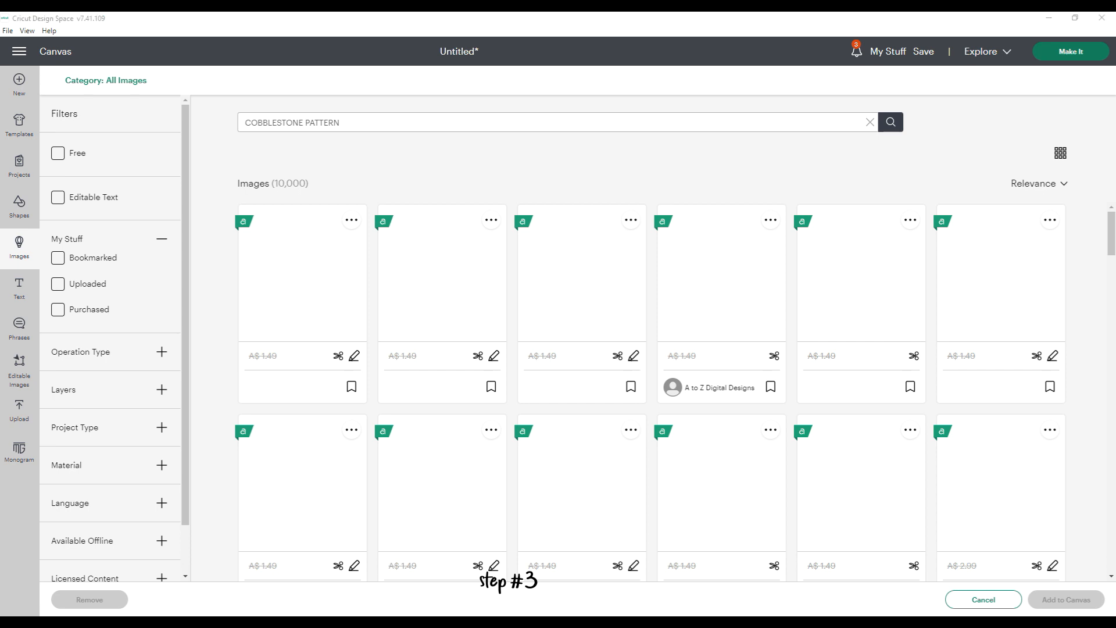
Select the grey stone image Cobblestone Pattern (#M2D0AAD6E), check its image details, and add it to the canvas.
{"action": "scroll", "coordinate": [906, 451], "scroll_direction": "down", "scroll_amount": 3}
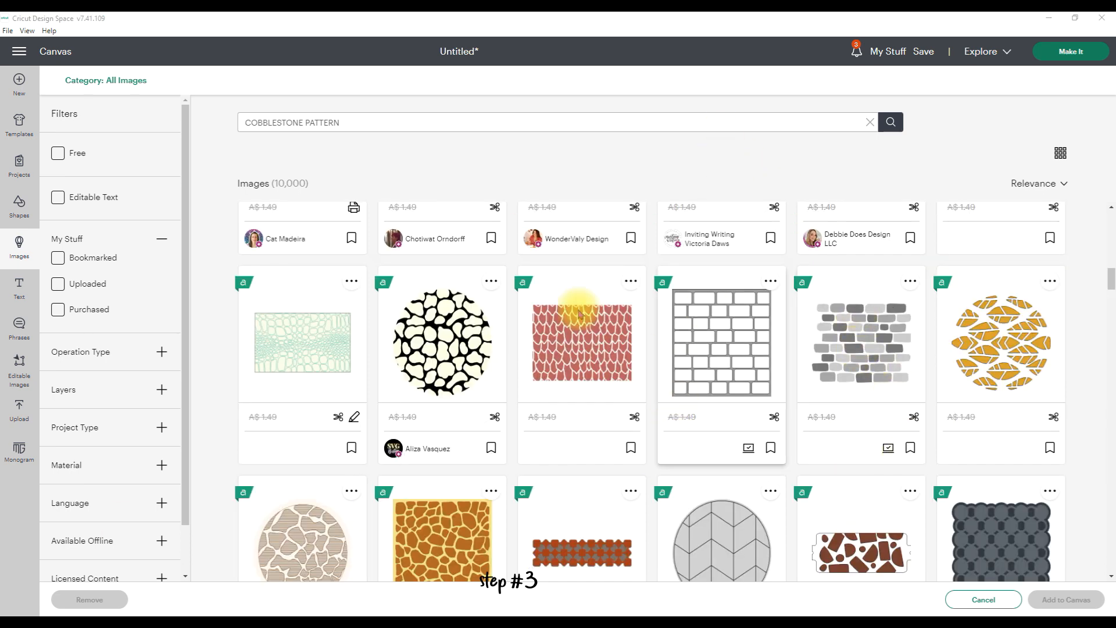
{"action": "left_click", "coordinate": [854, 297]}
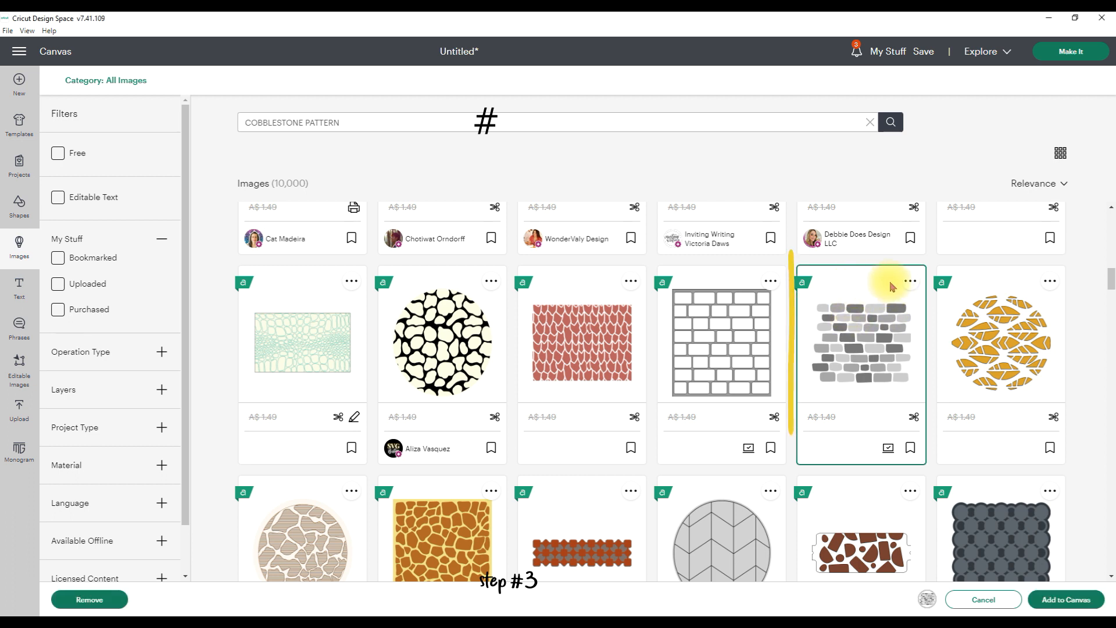
{"action": "left_click", "coordinate": [907, 283]}
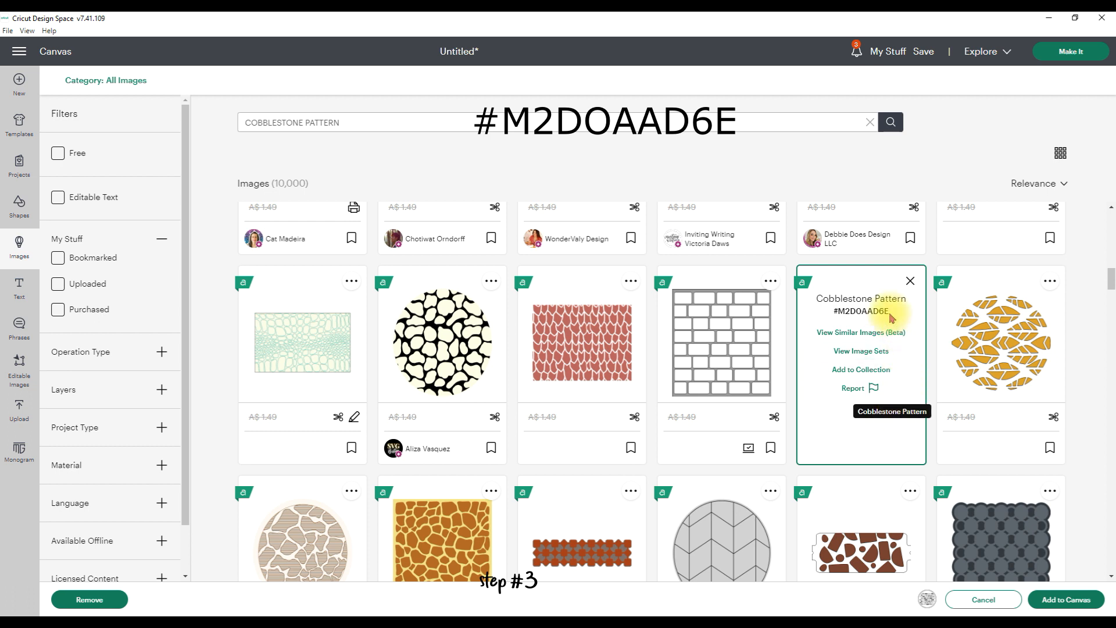
{"action": "left_click", "coordinate": [910, 283]}
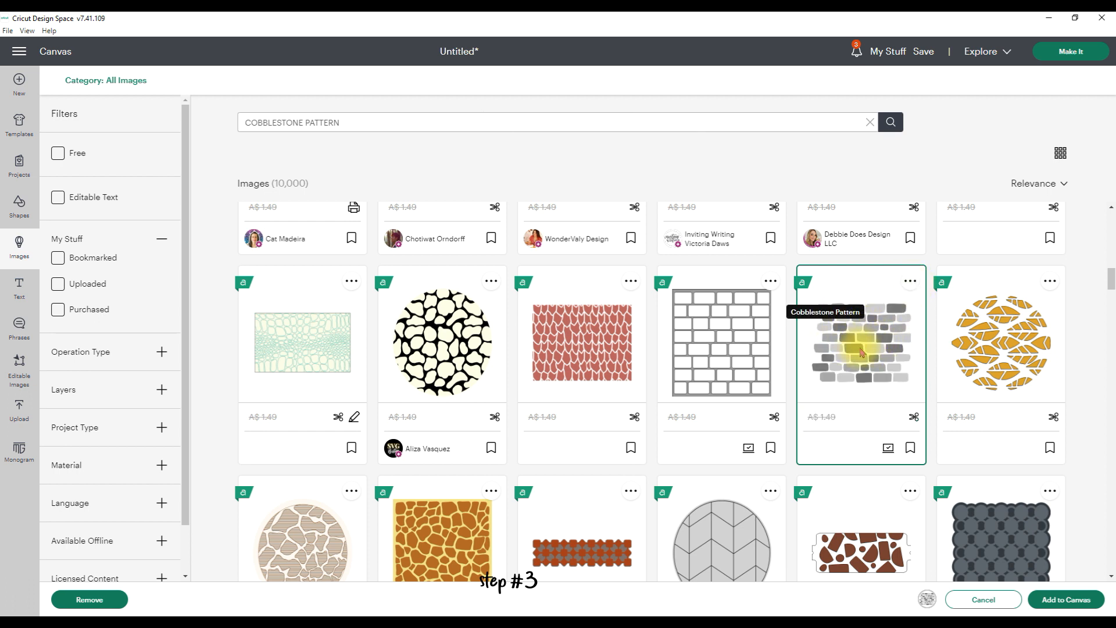
{"action": "left_click", "coordinate": [1061, 604]}
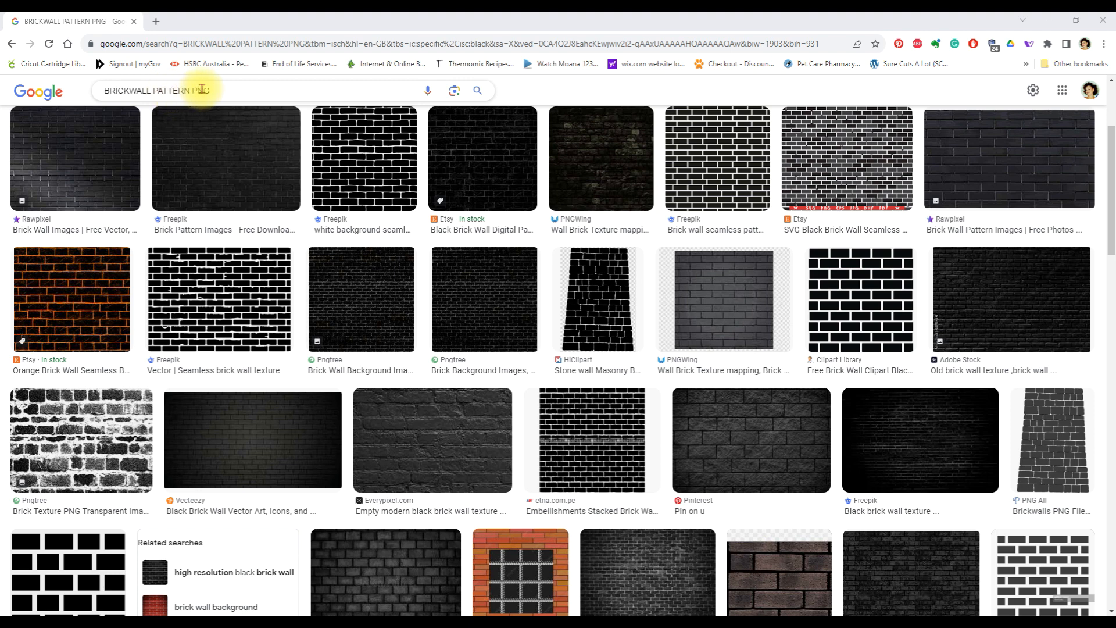
Switch to the browser's Google image results for BRICKWALL PATTERN PNG, reveal the search filters and limit the size to Large.
{"action": "scroll", "coordinate": [490, 188], "scroll_direction": "up", "scroll_amount": 3}
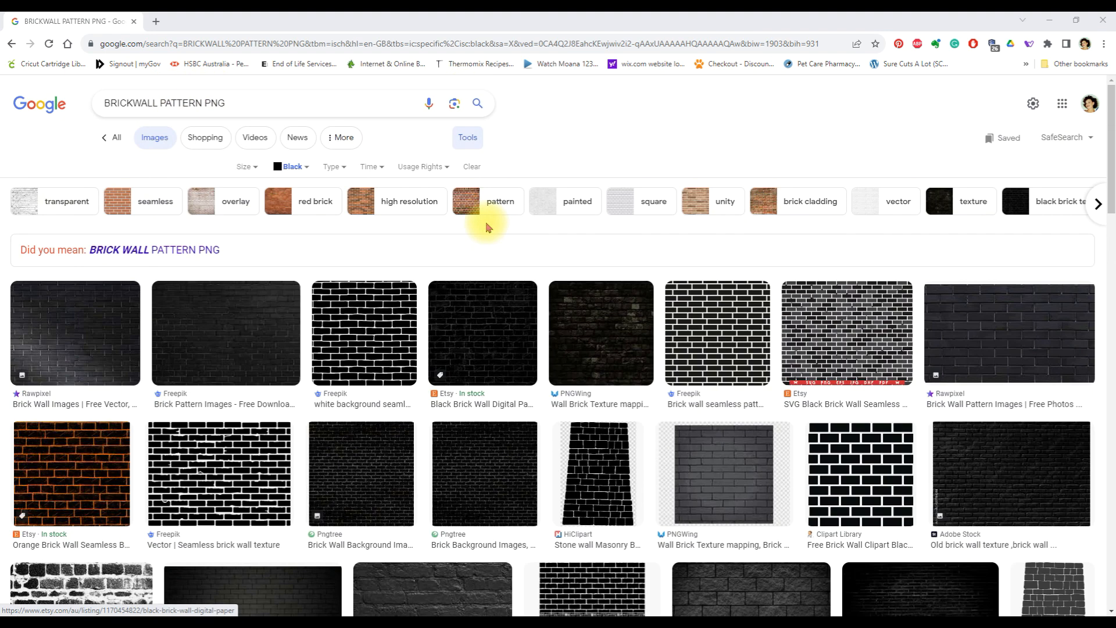
{"action": "left_click", "coordinate": [468, 138]}
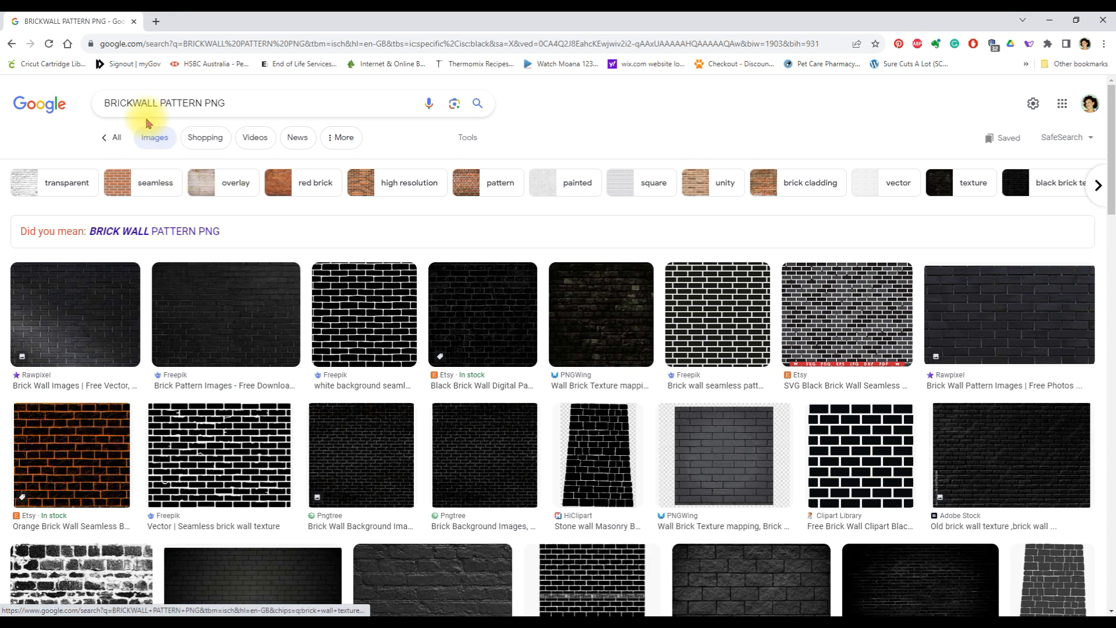
{"action": "left_click", "coordinate": [468, 137]}
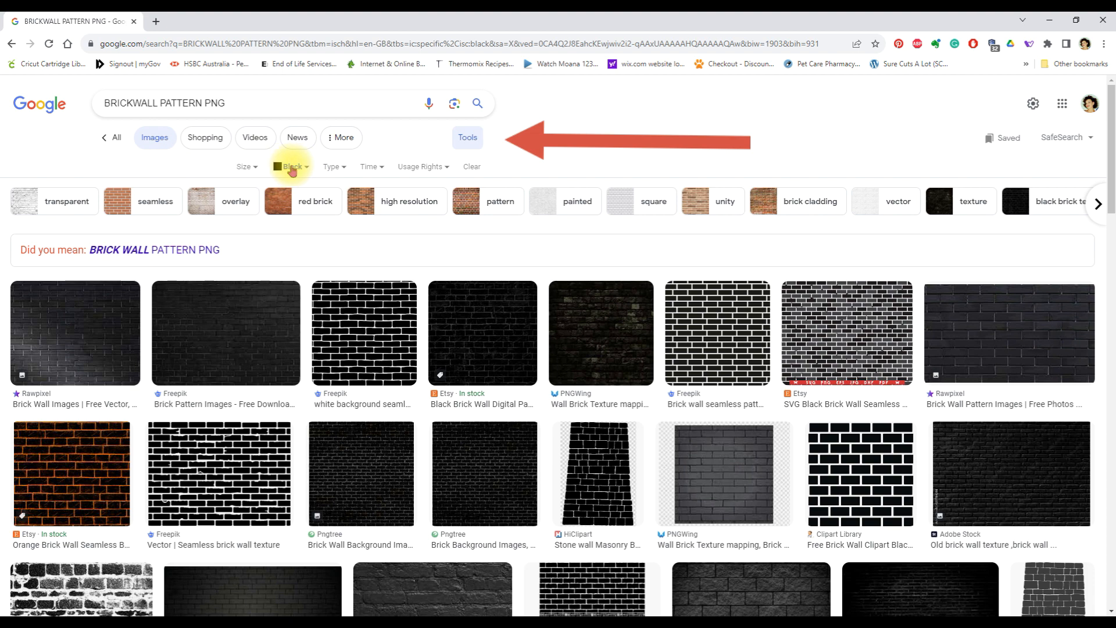
{"action": "left_click", "coordinate": [247, 167]}
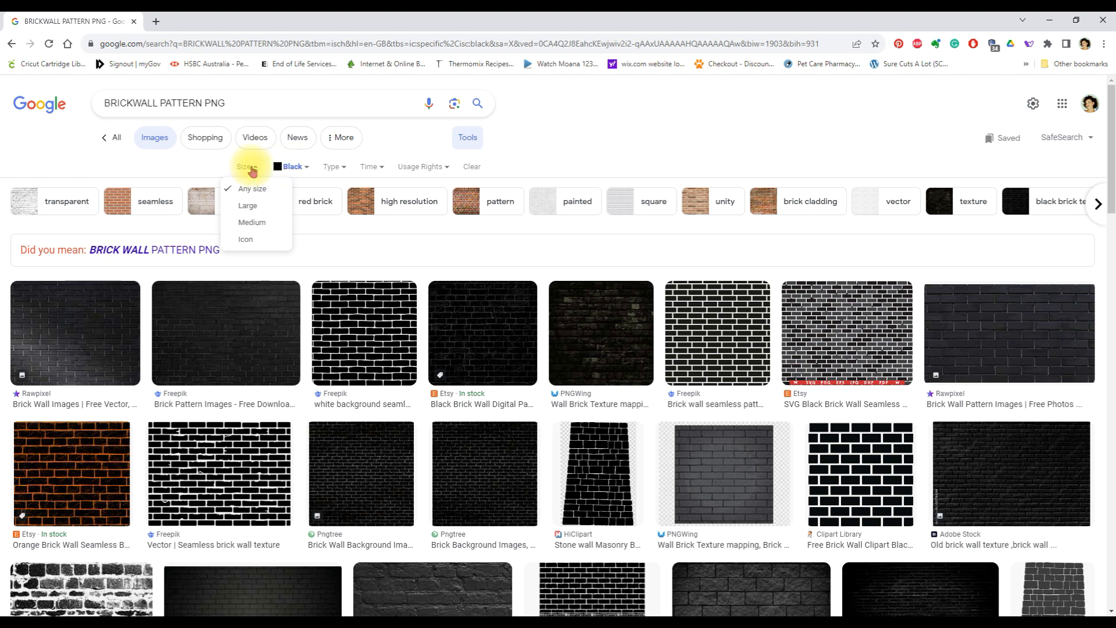
{"action": "left_click", "coordinate": [248, 206]}
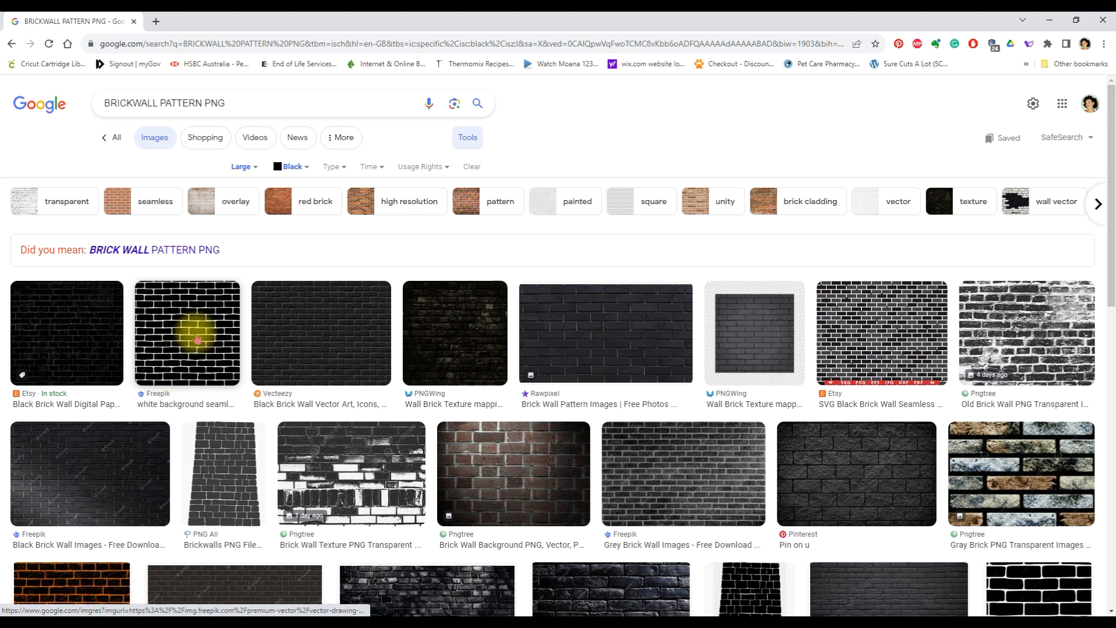
Preview Freepik's black-and-white seamless brick wall image, return to the results and browse further down for other brick patterns.
{"action": "left_click", "coordinate": [197, 339]}
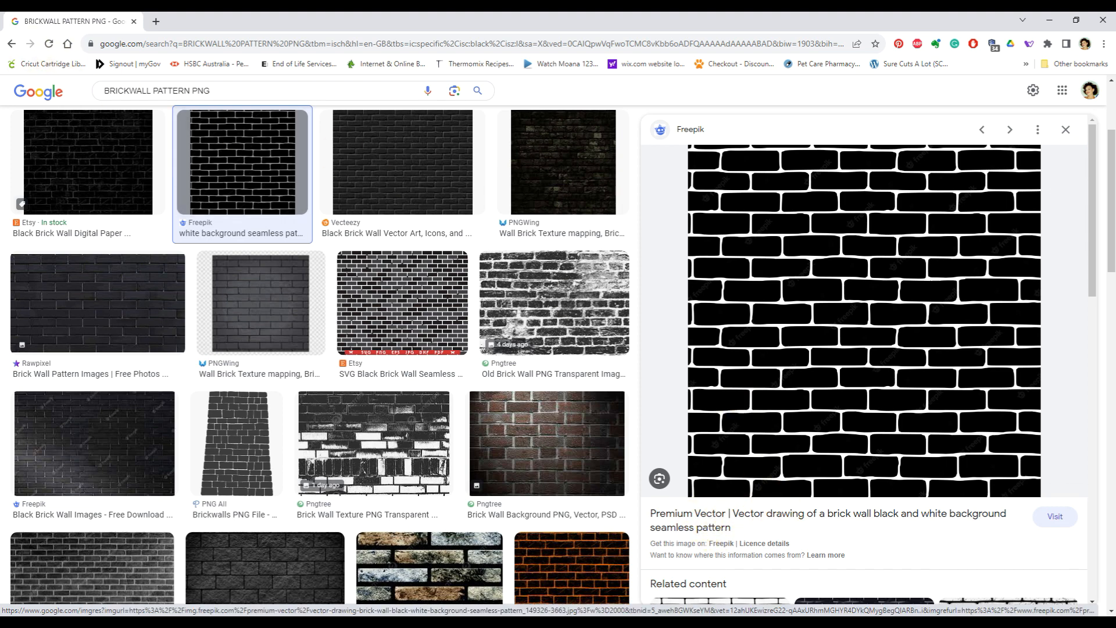
{"action": "left_click", "coordinate": [11, 45]}
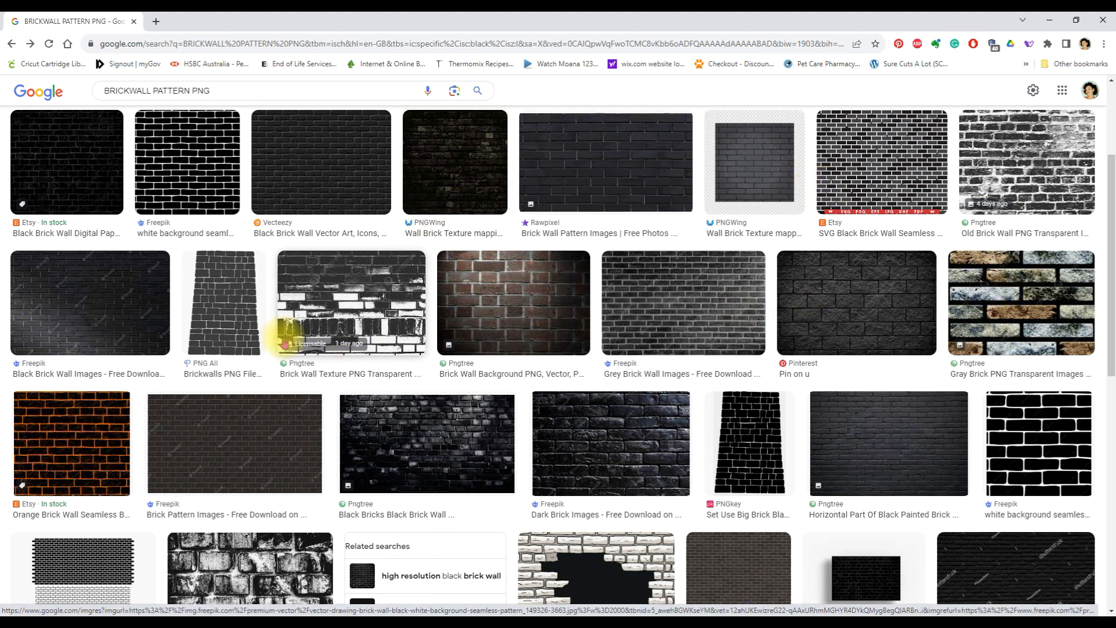
{"action": "scroll", "coordinate": [284, 340], "scroll_direction": "down", "scroll_amount": 3}
{"action": "scroll", "coordinate": [286, 348], "scroll_direction": "down", "scroll_amount": 3}
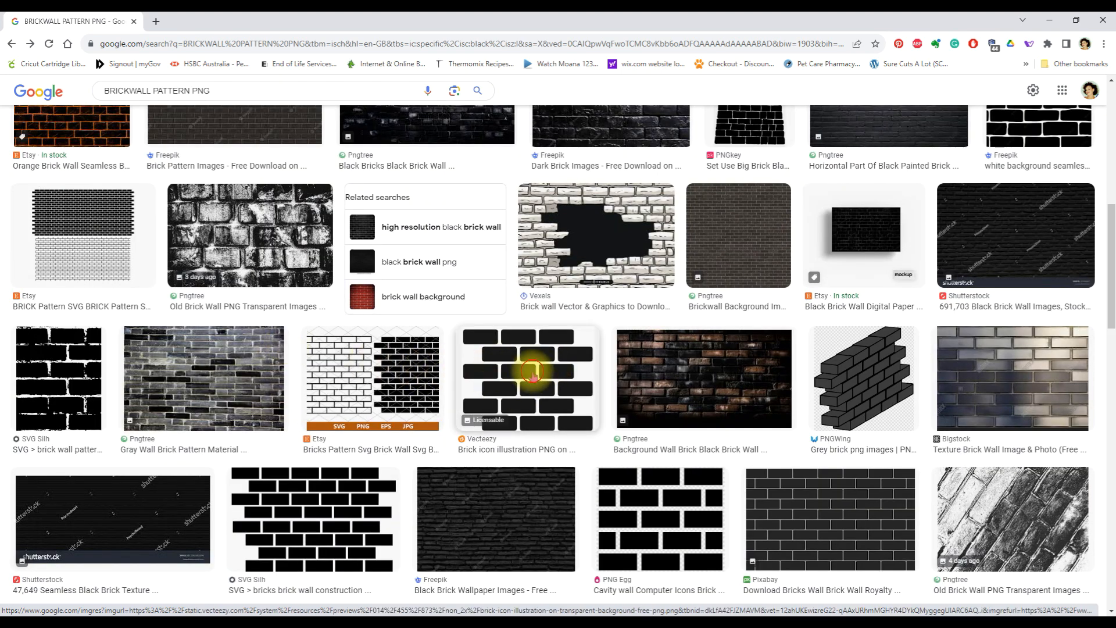
Examine the previews of the Vecteezy brick icon PNG and the SVG Silh brick wall image, checking for watermarks.
{"action": "left_click", "coordinate": [534, 377]}
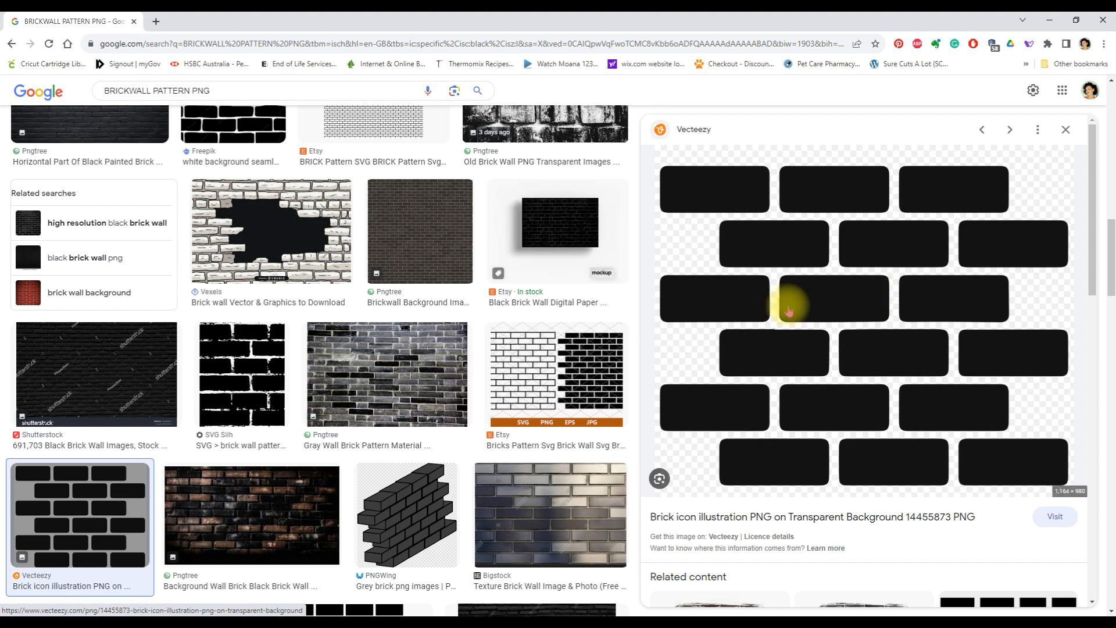
{"action": "scroll", "coordinate": [359, 369], "scroll_direction": "down", "scroll_amount": 3}
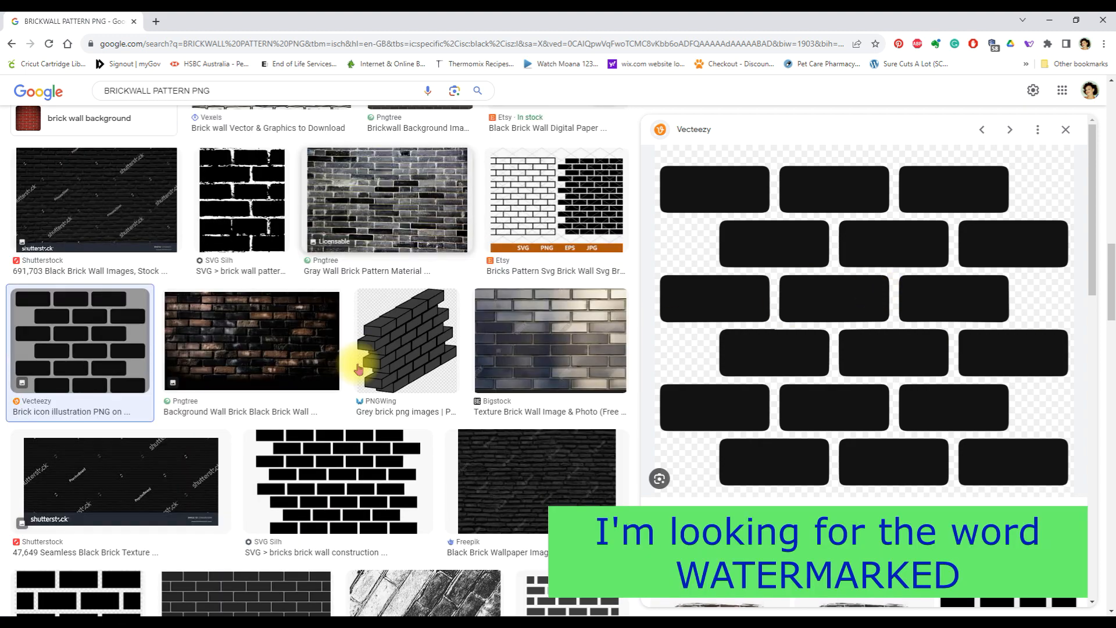
{"action": "scroll", "coordinate": [358, 369], "scroll_direction": "down", "scroll_amount": 3}
{"action": "left_click", "coordinate": [340, 313]}
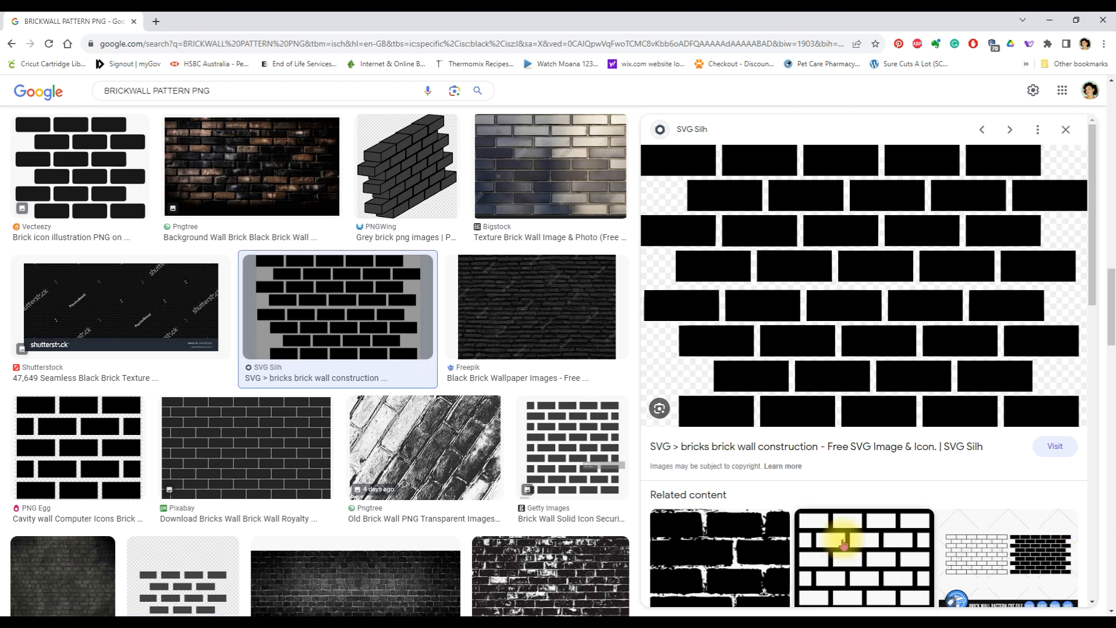
{"action": "left_click_drag", "start_coordinate": [844, 543], "coordinate": [831, 279]}
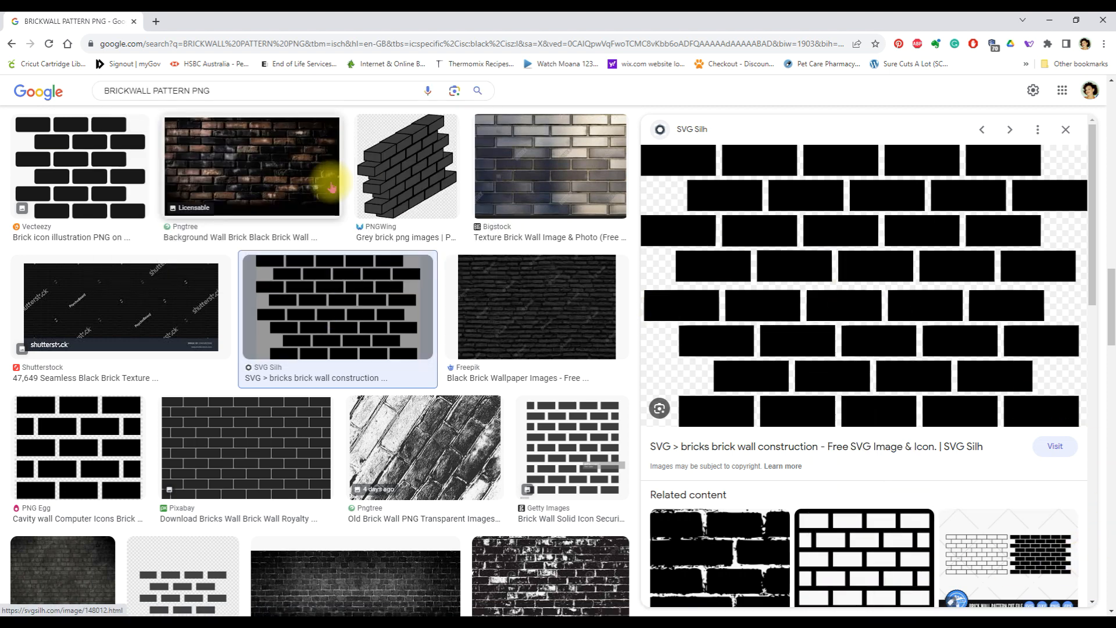
{"action": "left_click", "coordinate": [831, 531]}
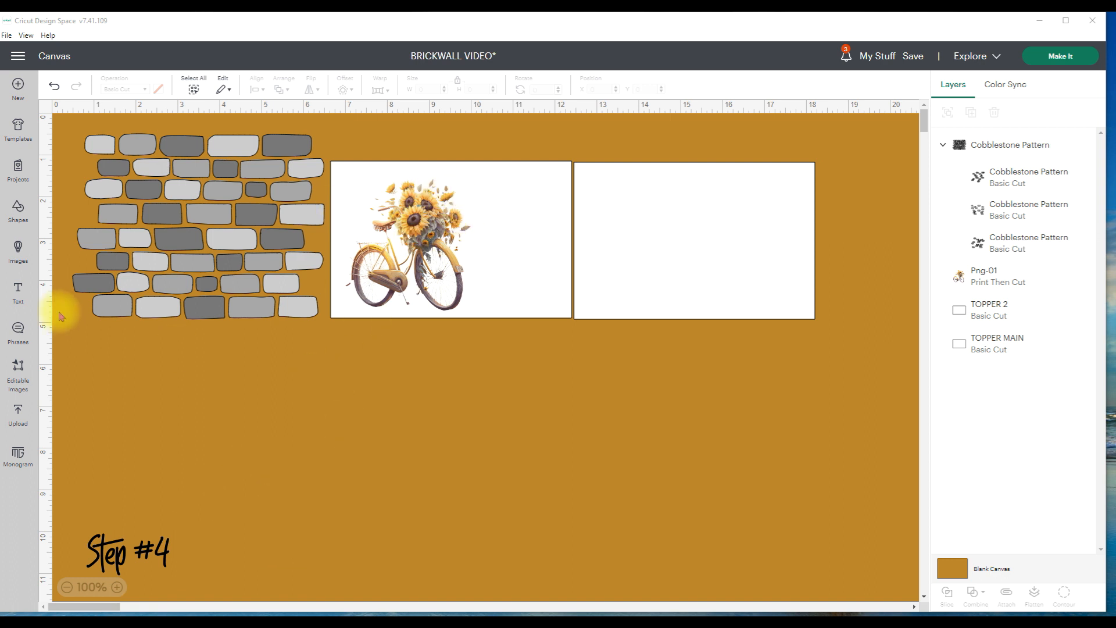
Switch to Cricut Design Space, add a circle, place it below the TOPPER 2 rectangle and set its width to 2.5 in.
{"action": "left_click", "coordinate": [18, 219]}
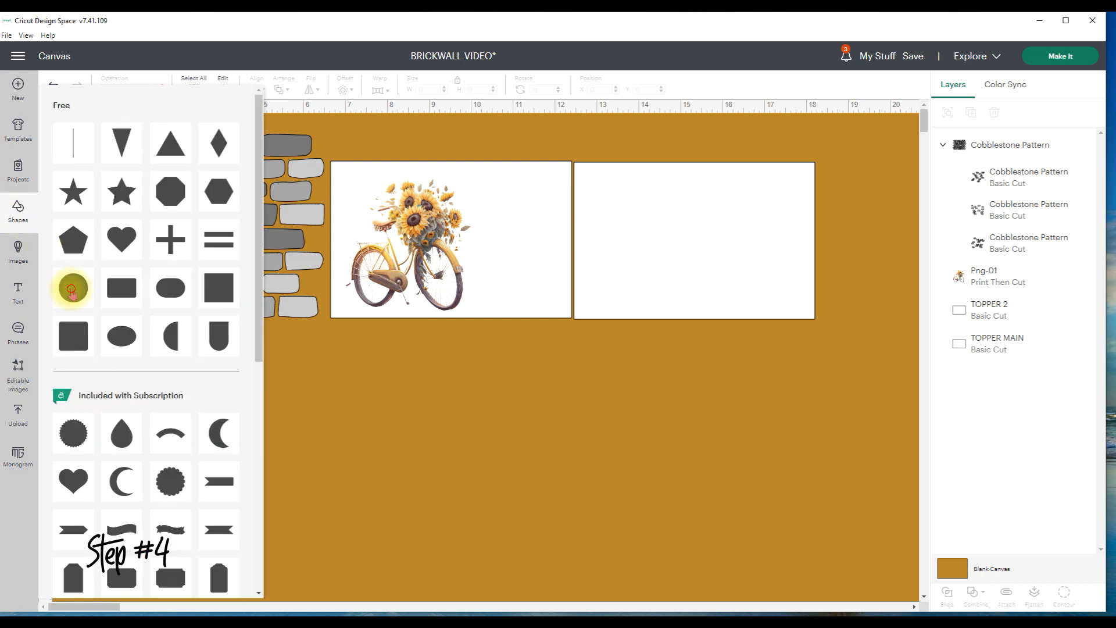
{"action": "left_click", "coordinate": [72, 289]}
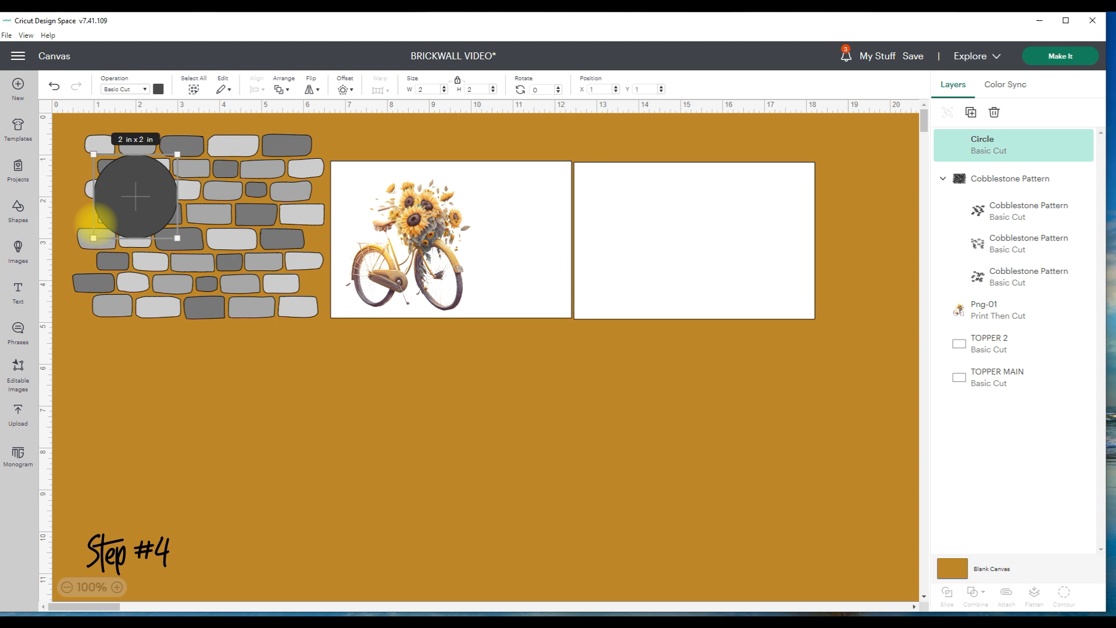
{"action": "left_click_drag", "start_coordinate": [134, 192], "coordinate": [334, 378]}
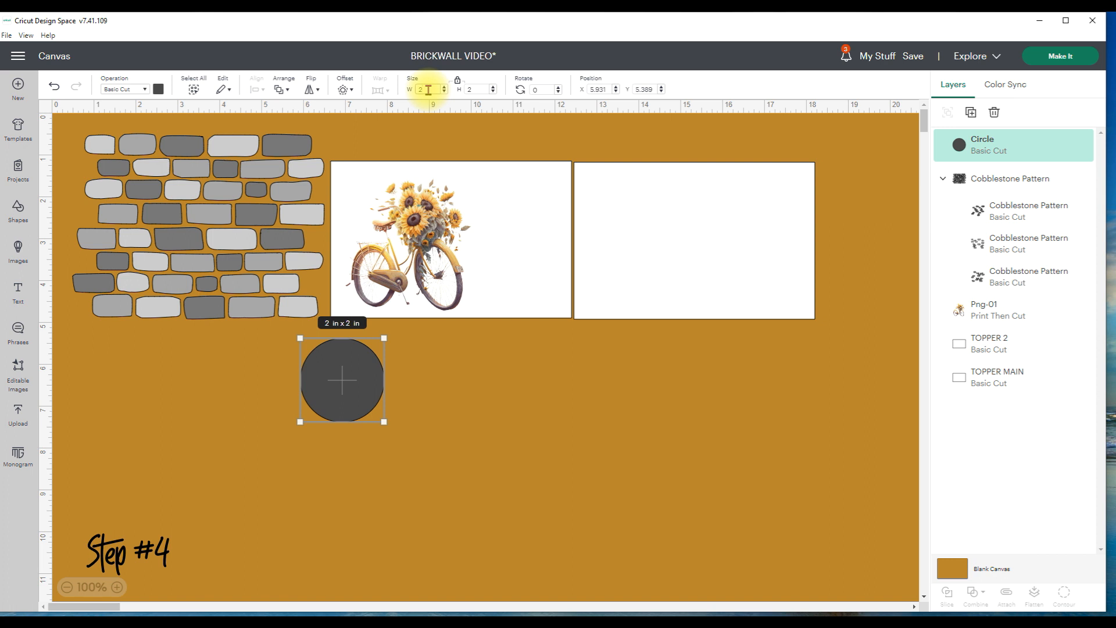
{"action": "type", "text": ".5"}
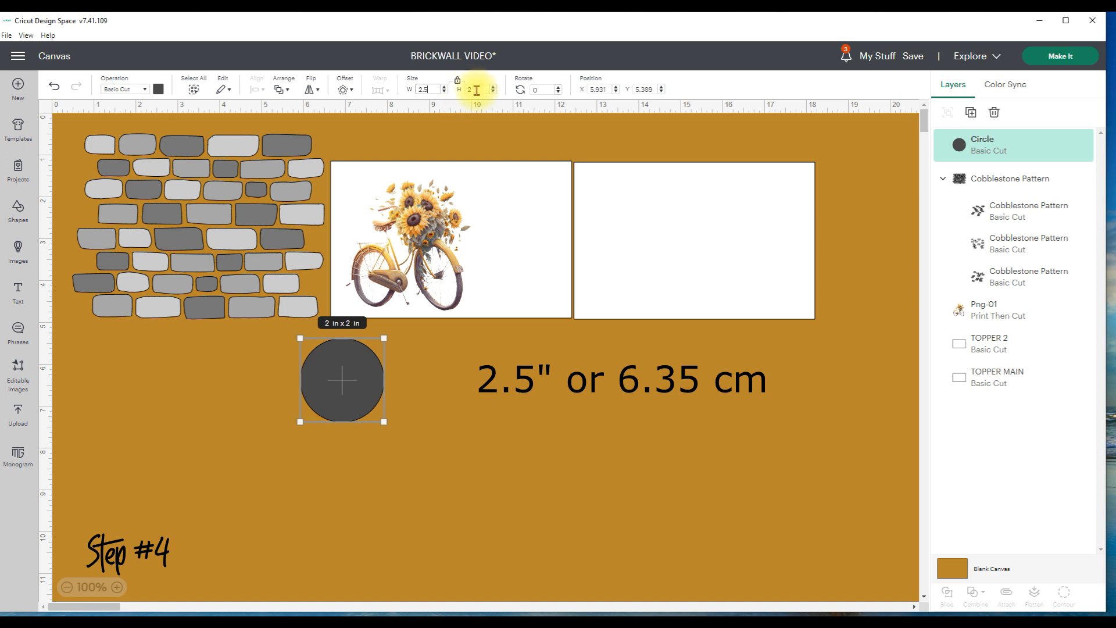
{"action": "key", "text": "Return"}
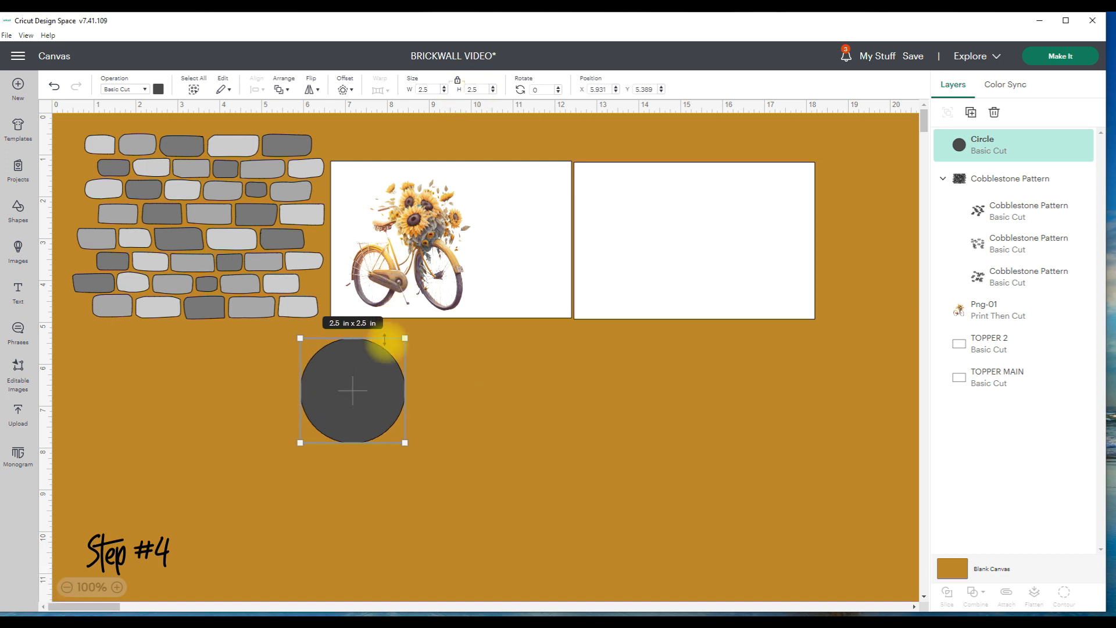
{"action": "left_click_drag", "start_coordinate": [367, 382], "coordinate": [383, 393]}
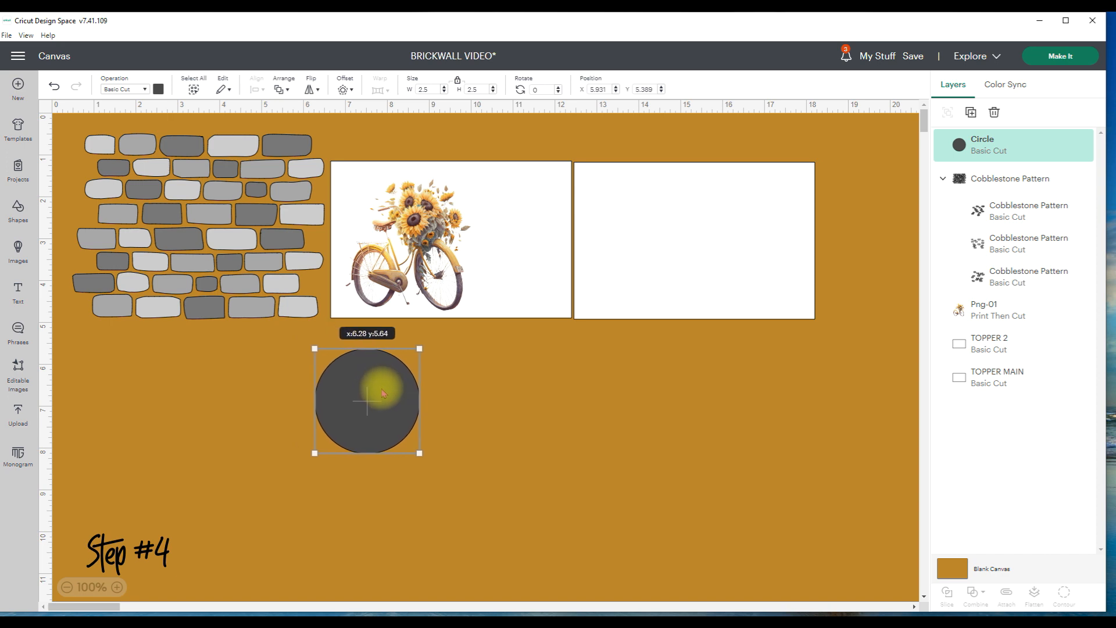
Create a 0.25 in rounded-corner offset around the circle and slice the circle with its offset.
{"action": "left_click", "coordinate": [346, 89]}
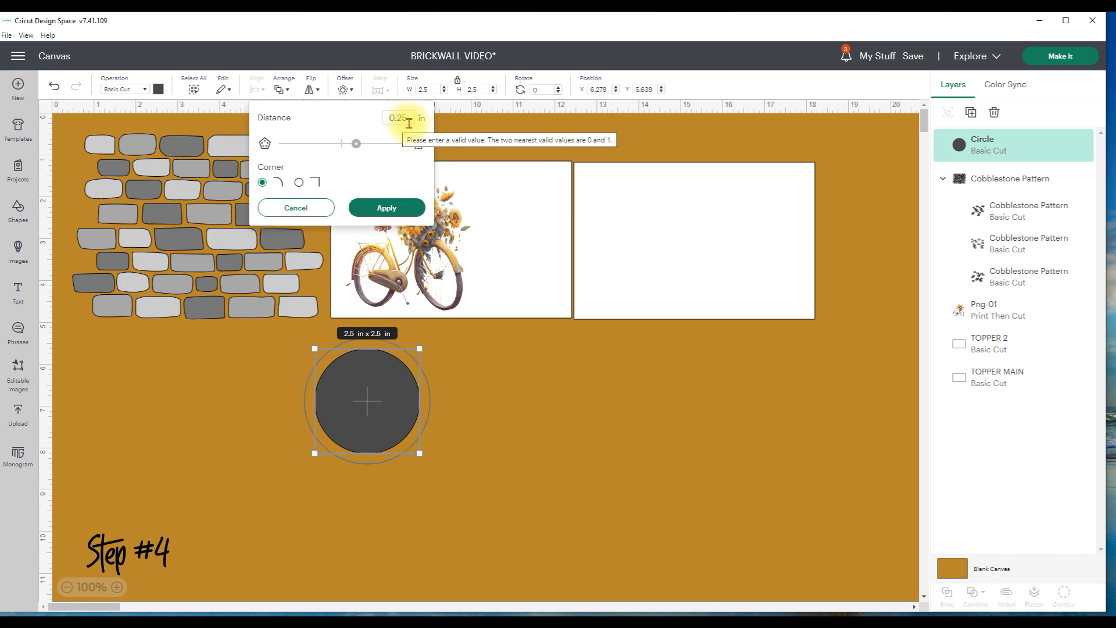
{"action": "left_click", "coordinate": [386, 208]}
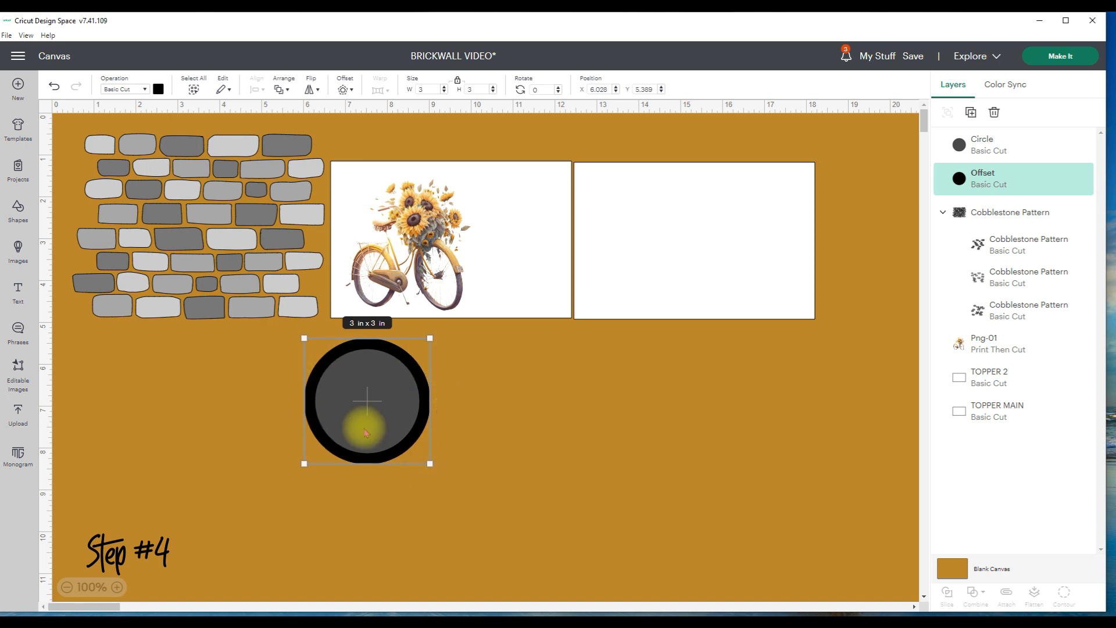
{"action": "left_click_drag", "start_coordinate": [302, 504], "coordinate": [433, 329]}
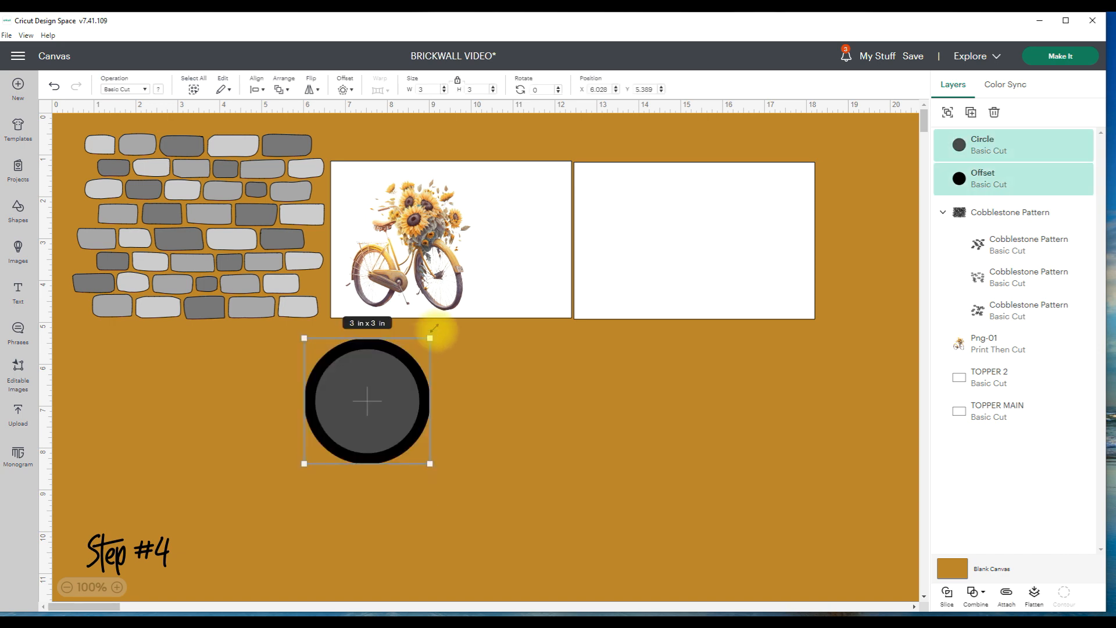
{"action": "left_click", "coordinate": [946, 607]}
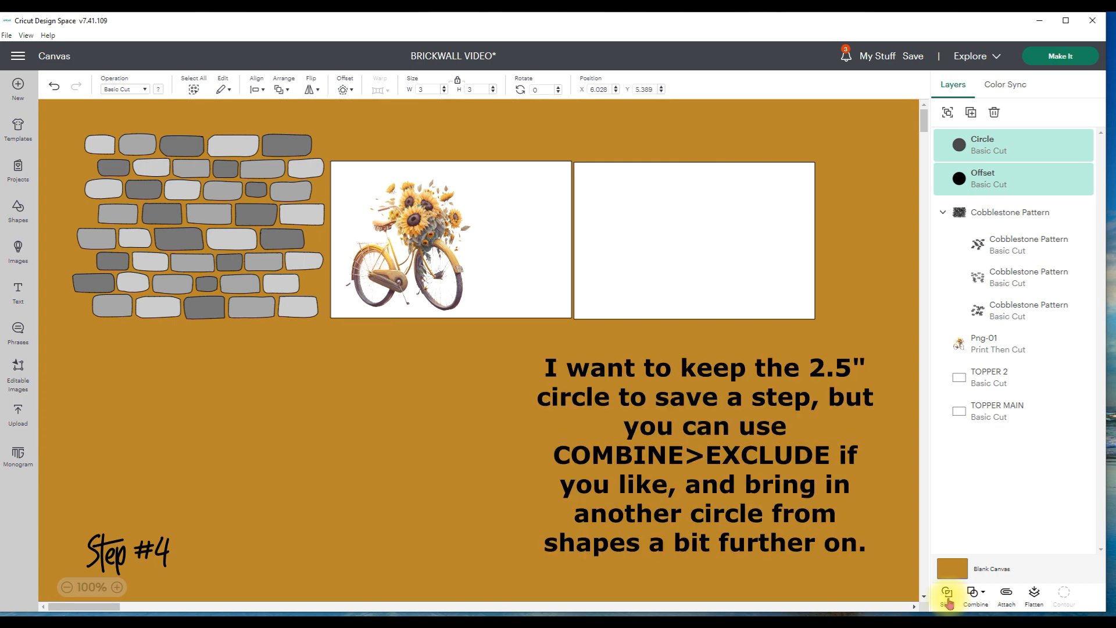
{"action": "left_click", "coordinate": [947, 603]}
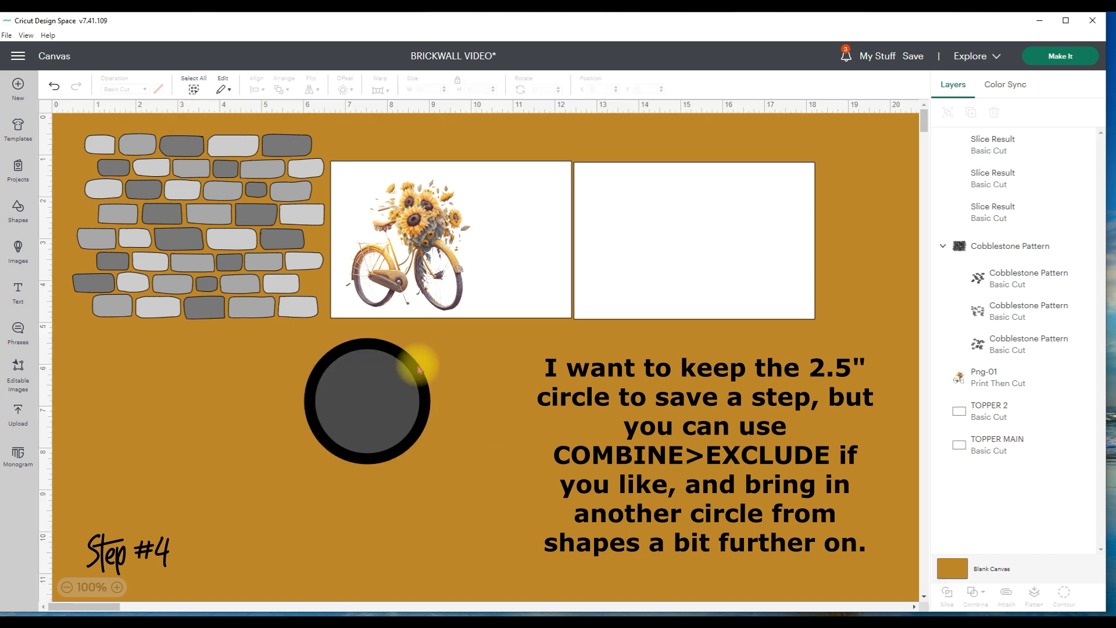
Separate the slice pieces and delete the grey circle, keeping the black ring and the black circle.
{"action": "left_click_drag", "start_coordinate": [416, 369], "coordinate": [226, 416]}
{"action": "left_click_drag", "start_coordinate": [363, 368], "coordinate": [481, 366]}
{"action": "left_click", "coordinate": [189, 449]}
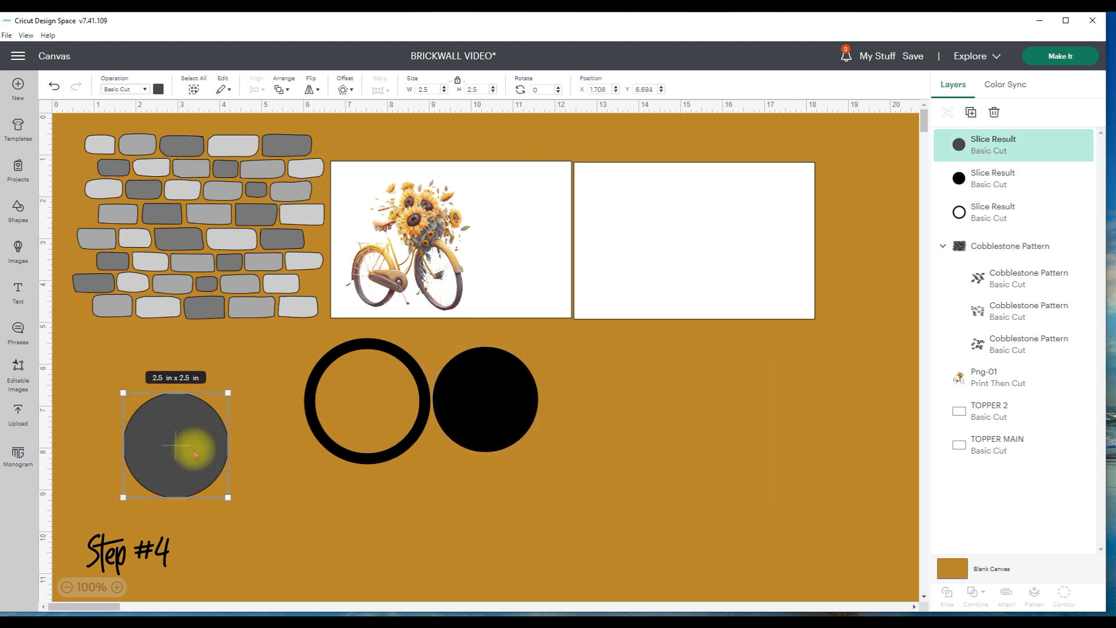
{"action": "key", "text": "Delete"}
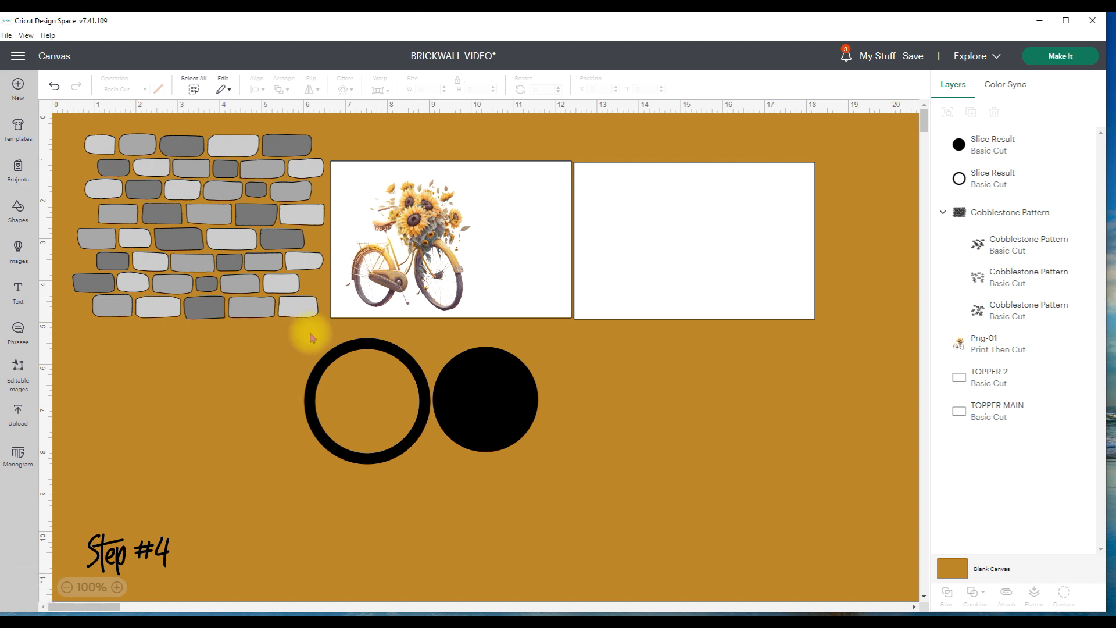
Set the black circle's size to 2.6 in and place it and the black ring well apart below the rectangles.
{"action": "left_click_drag", "start_coordinate": [344, 350], "coordinate": [395, 193]}
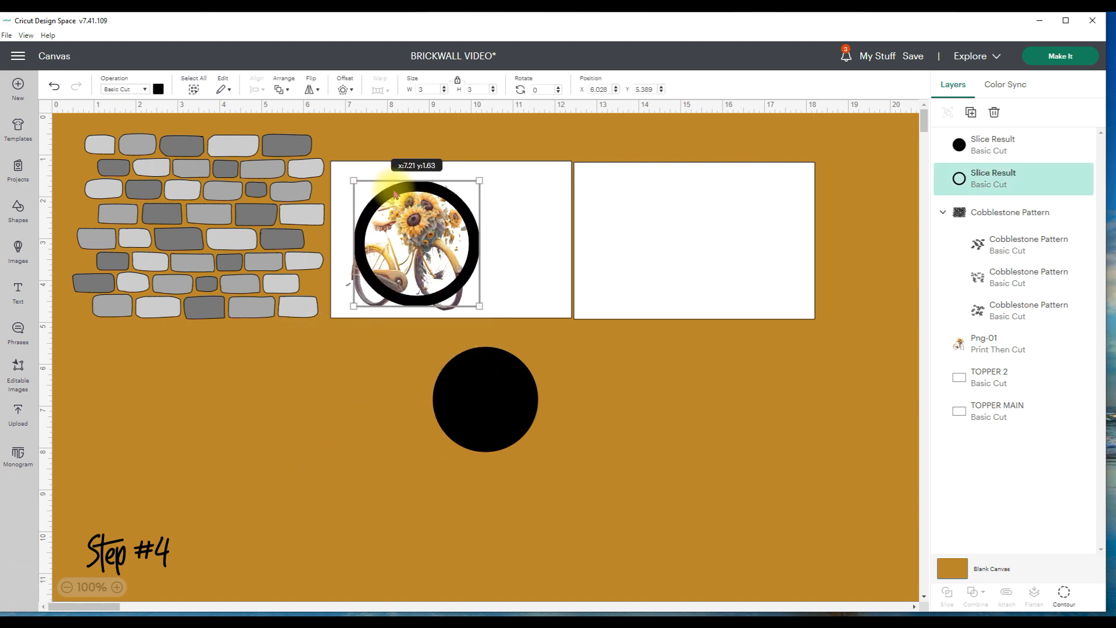
{"action": "left_click_drag", "start_coordinate": [483, 407], "coordinate": [417, 425]}
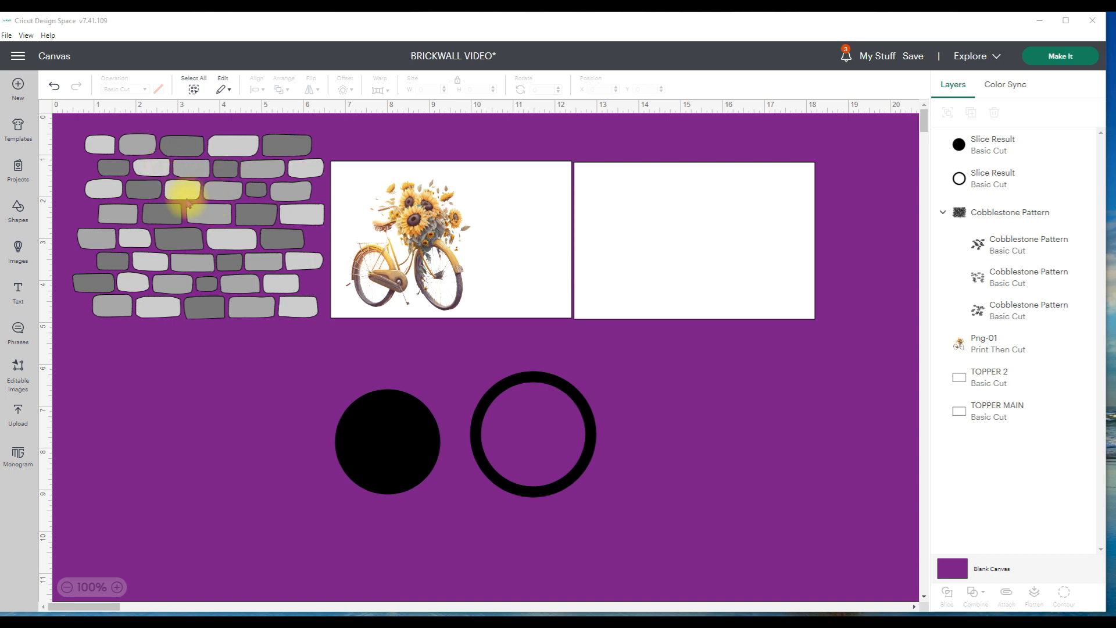
{"action": "left_click", "coordinate": [376, 434]}
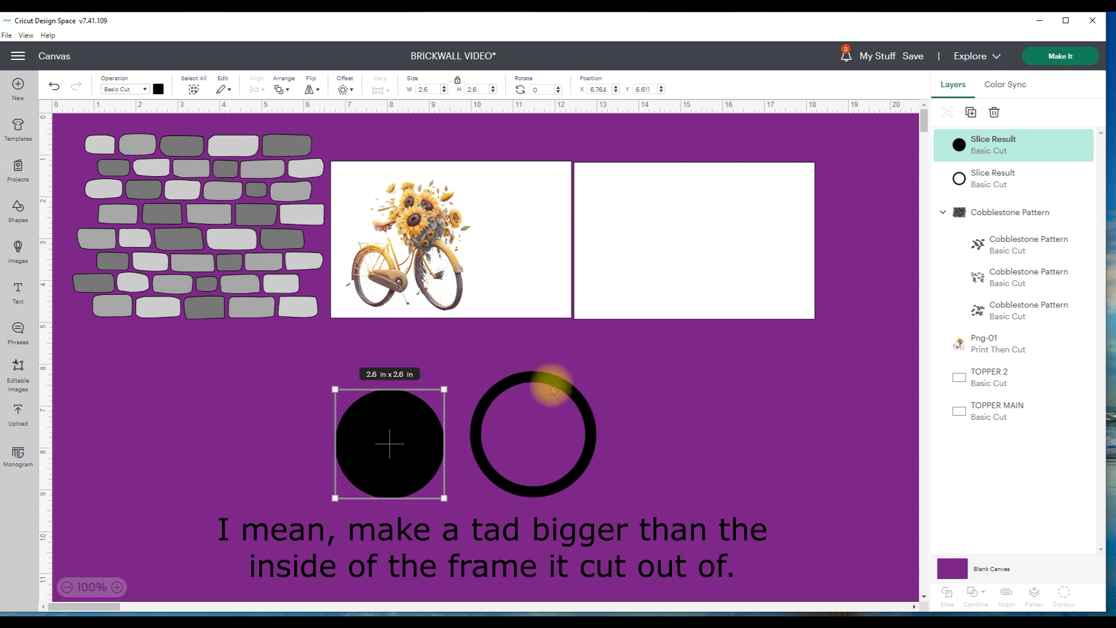
{"action": "left_click_drag", "start_coordinate": [554, 386], "coordinate": [782, 370]}
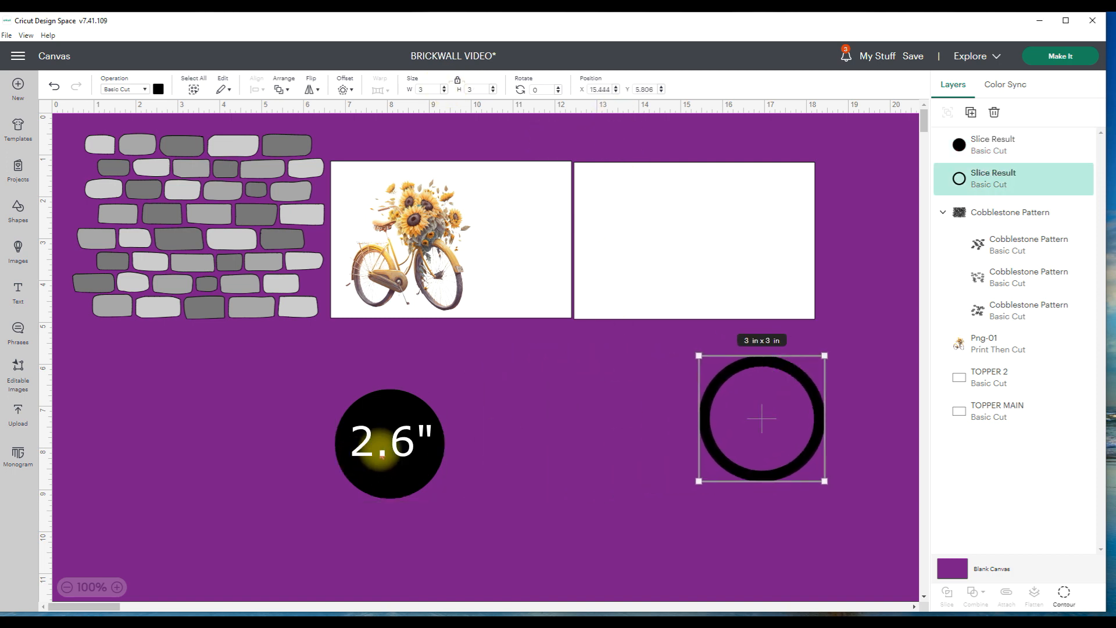
{"action": "left_click_drag", "start_coordinate": [379, 446], "coordinate": [447, 448]}
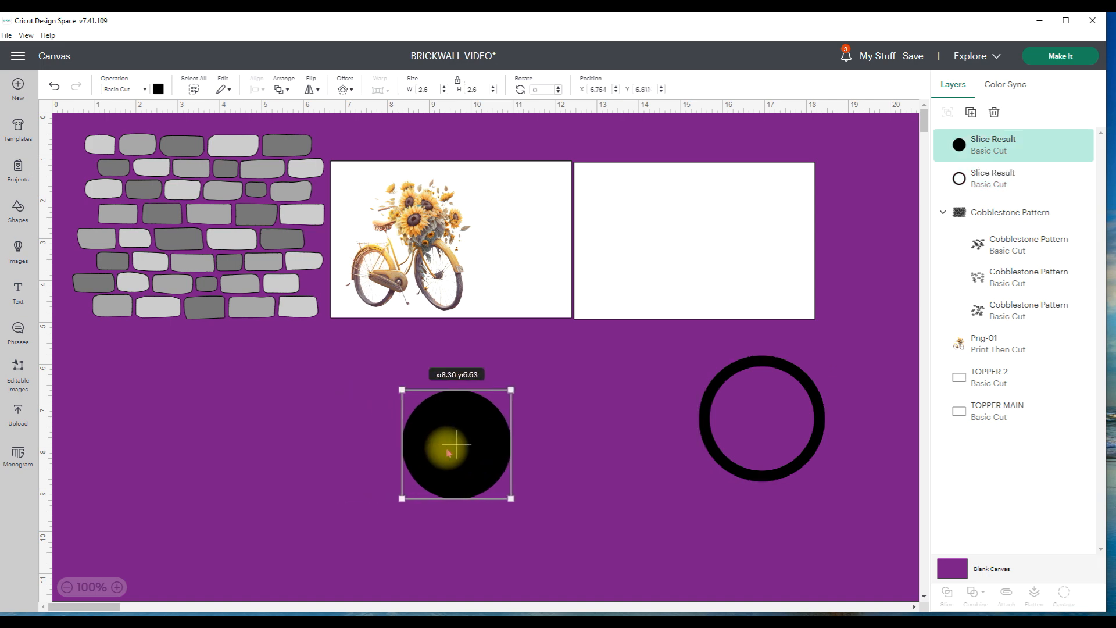
Unite the cobblestone pattern's layers beside the black circle and scale the pattern down to about 3.23 × 2.38 in.
{"action": "left_click_drag", "start_coordinate": [172, 238], "coordinate": [214, 448]}
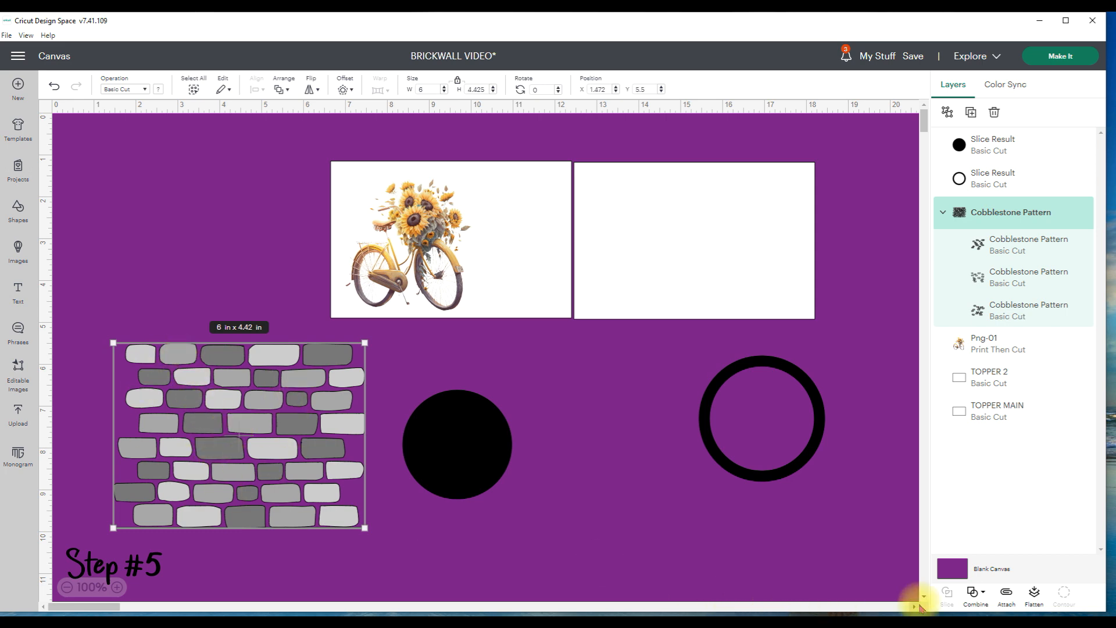
{"action": "left_click", "coordinate": [974, 598]}
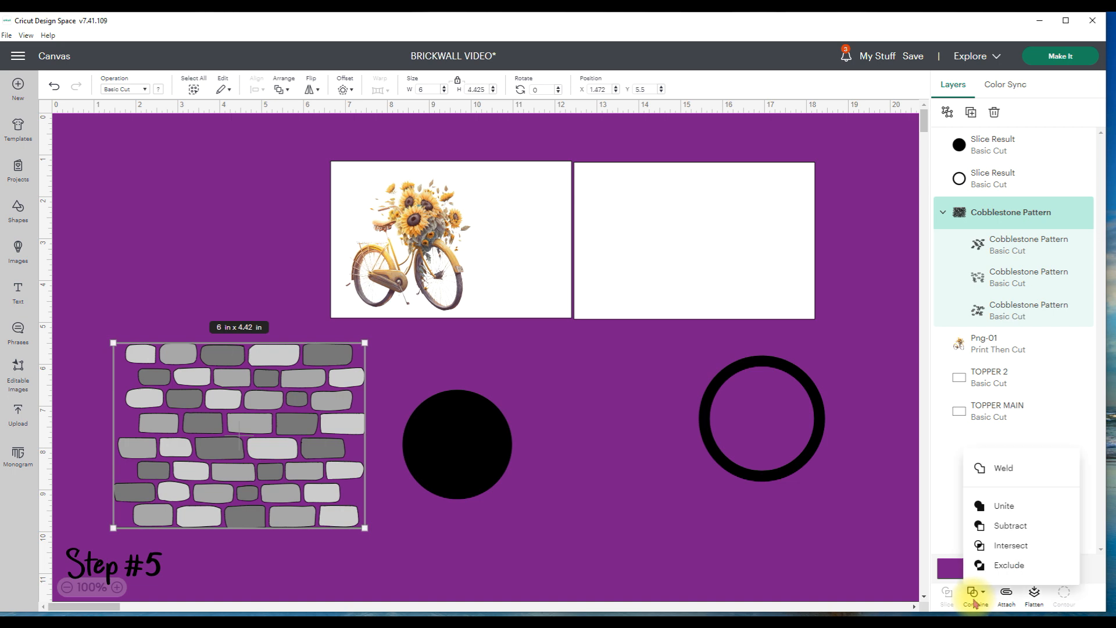
{"action": "left_click", "coordinate": [997, 506]}
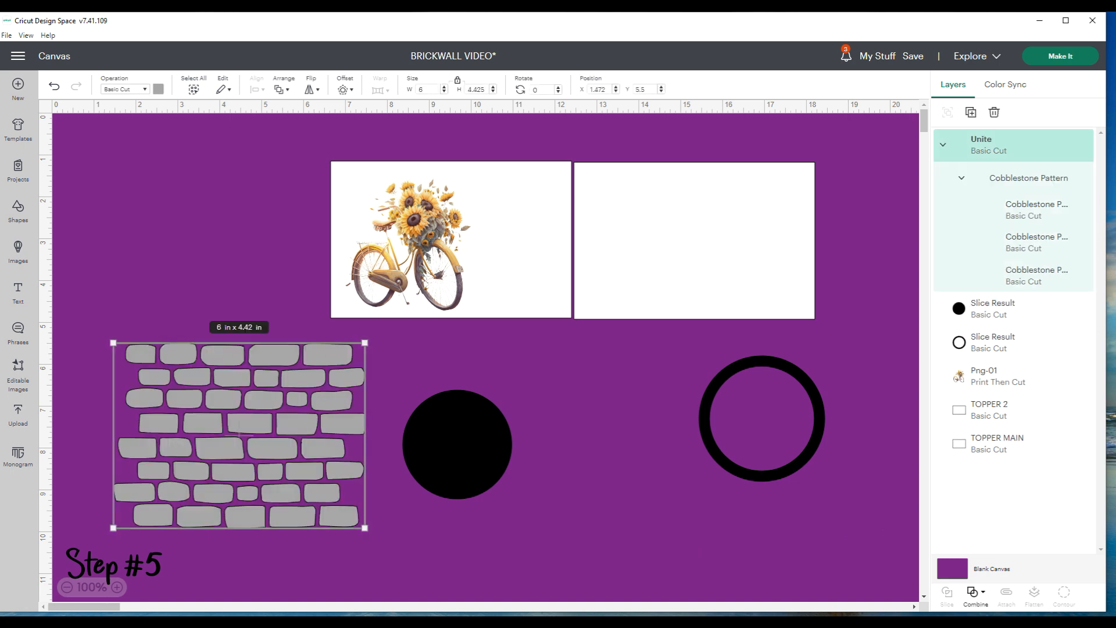
{"action": "left_click_drag", "start_coordinate": [364, 527], "coordinate": [241, 443]}
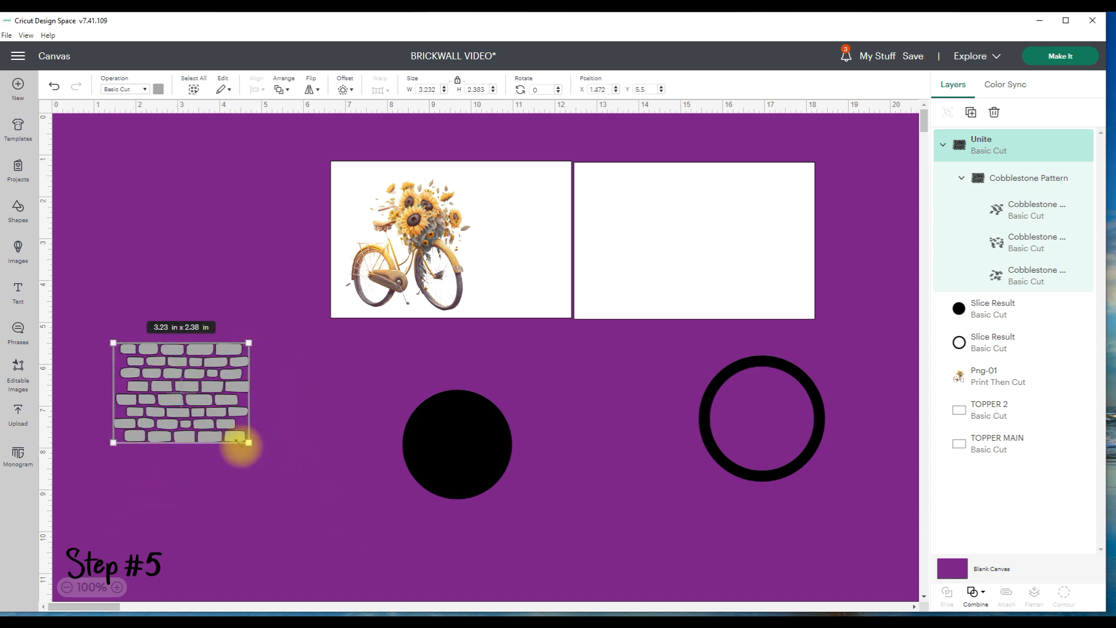
Place the black circle behind the cobblestone pattern and enlarge the pattern to about 3.68 × 2.72 in to cover the circle.
{"action": "left_click", "coordinate": [465, 433]}
{"action": "left_click_drag", "start_coordinate": [465, 433], "coordinate": [198, 391]}
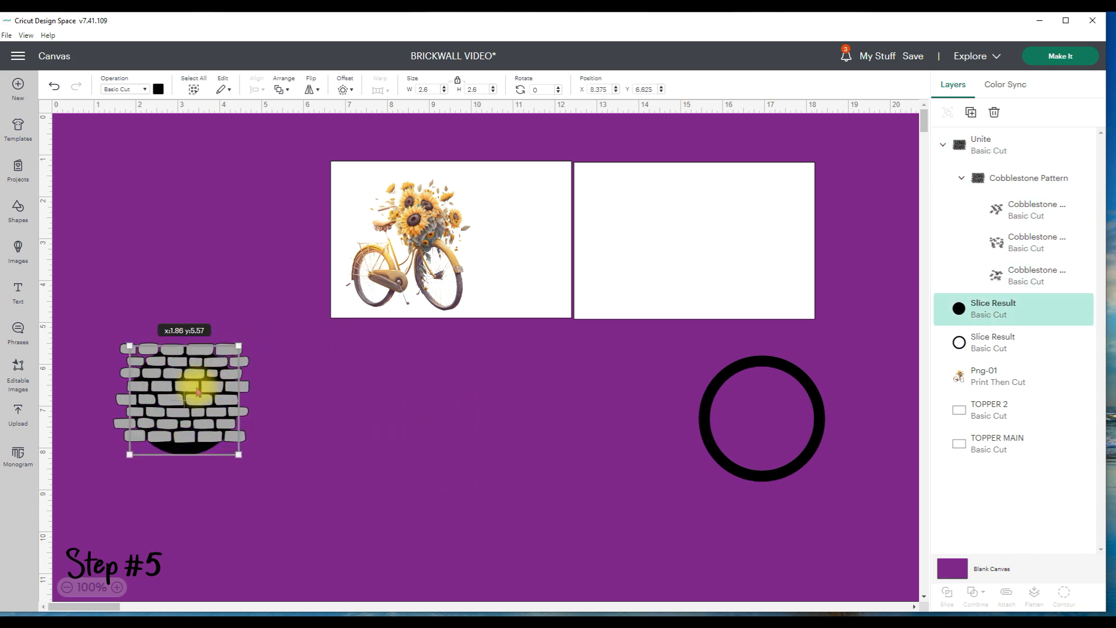
{"action": "left_click", "coordinate": [115, 422]}
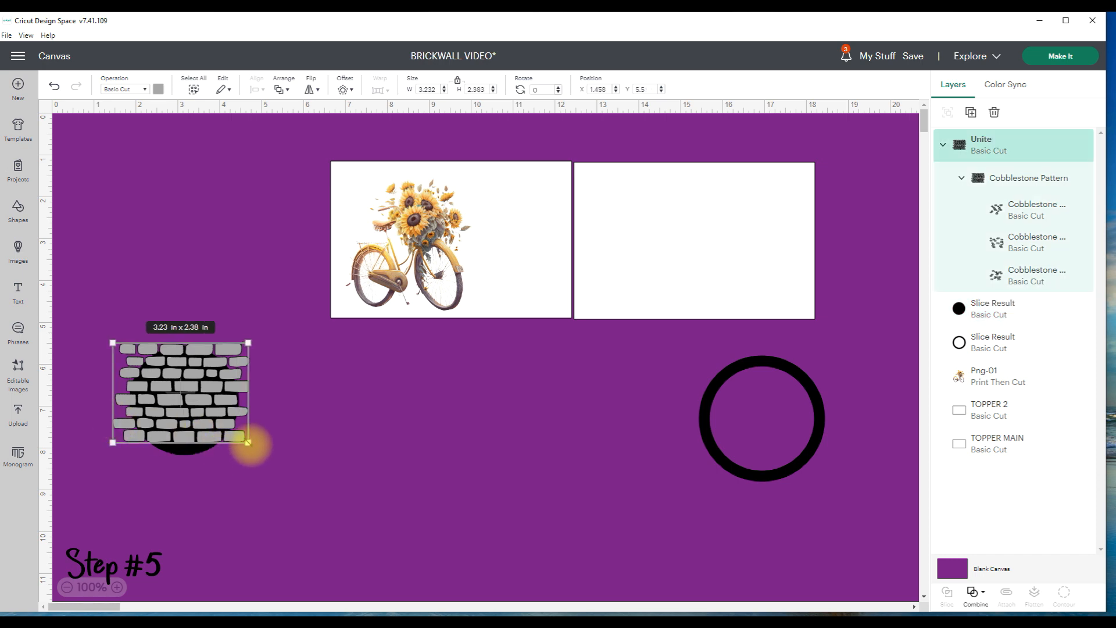
{"action": "mouse_move", "coordinate": [248, 443]}
{"action": "left_mouse_down"}
{"action": "mouse_move", "coordinate": [266, 455]}
{"action": "mouse_move", "coordinate": [248, 455]}
{"action": "left_mouse_up"}
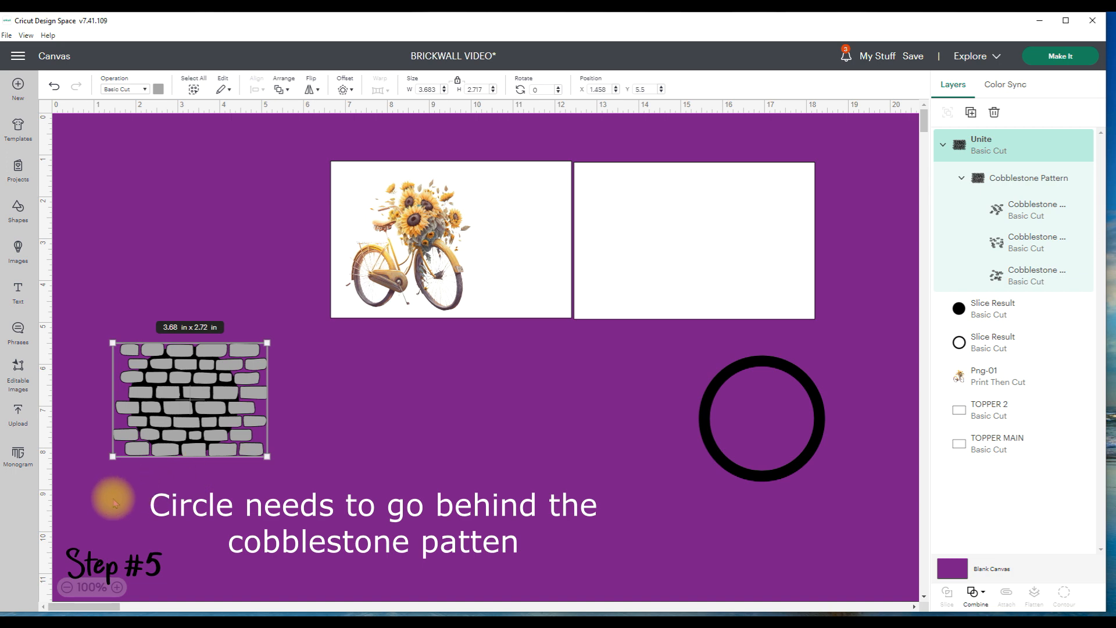
Subtract the cobblestone pattern from the black circle and move the resulting brick circle below the first rectangle.
{"action": "left_click_drag", "start_coordinate": [99, 498], "coordinate": [277, 309]}
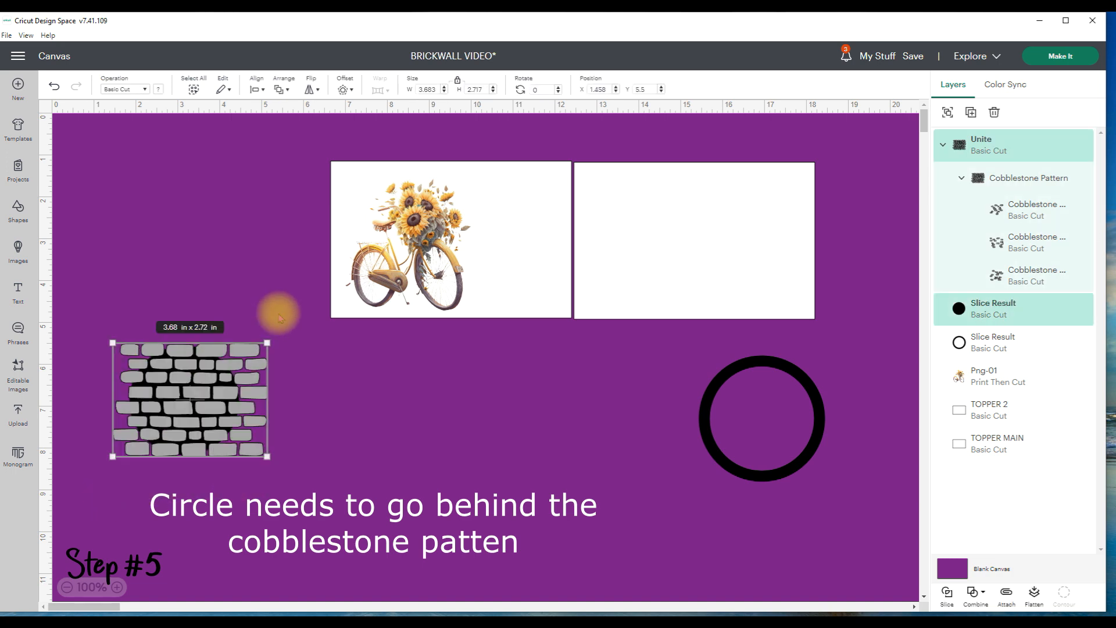
{"action": "left_click", "coordinate": [972, 596]}
{"action": "left_click", "coordinate": [765, 573]}
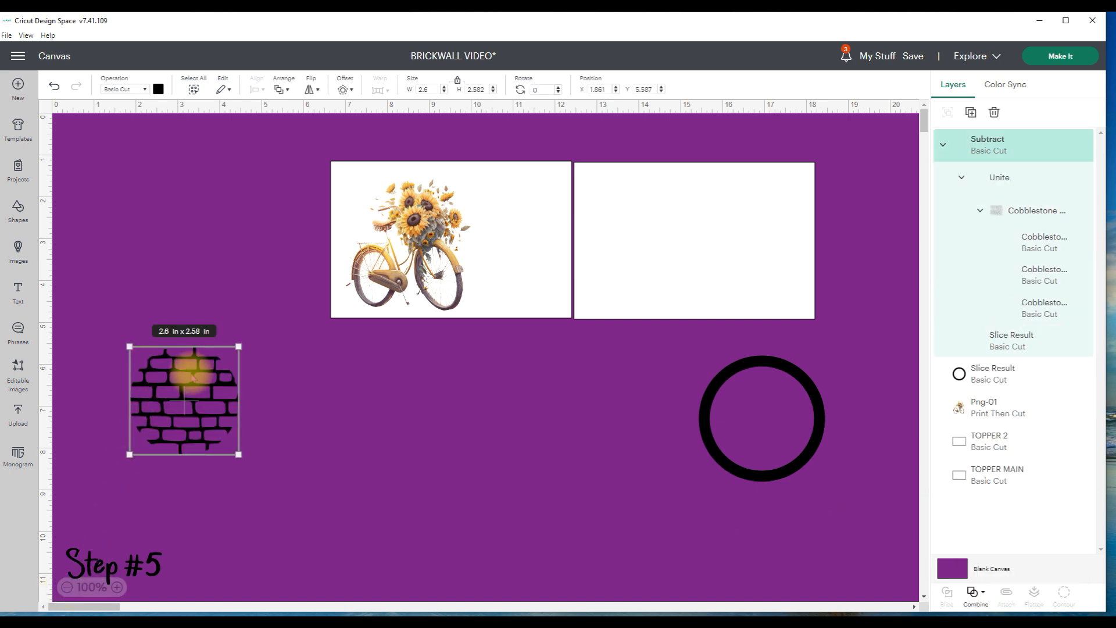
{"action": "left_click_drag", "start_coordinate": [193, 375], "coordinate": [481, 419]}
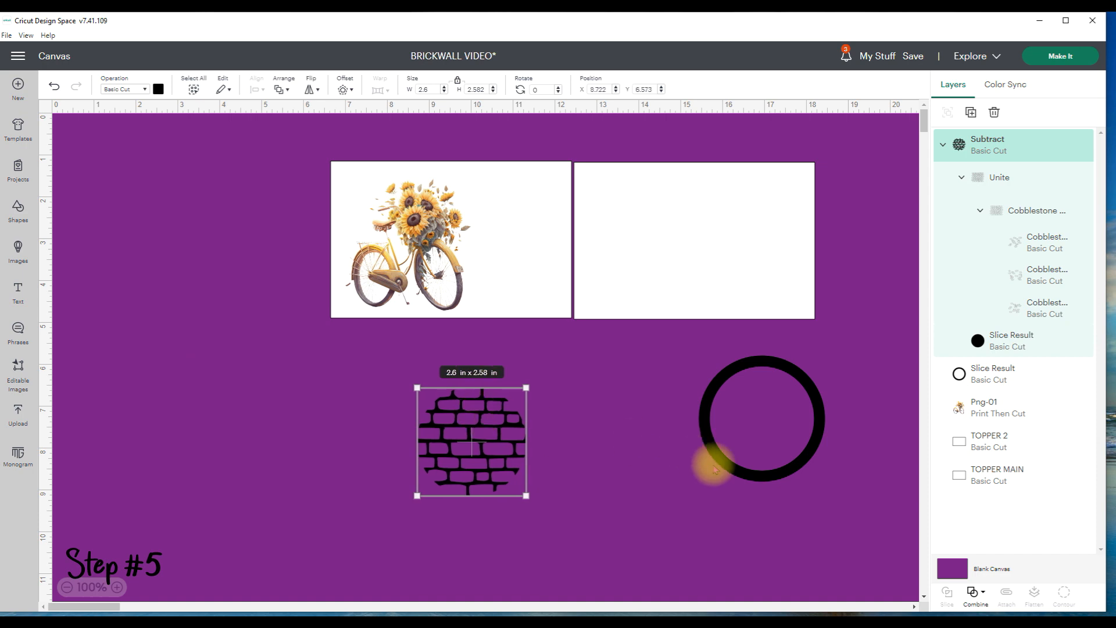
Place the black ring around the brick circle, centred on it, and weld the two.
{"action": "left_click_drag", "start_coordinate": [714, 469], "coordinate": [439, 487]}
{"action": "left_click_drag", "start_coordinate": [348, 562], "coordinate": [592, 368]}
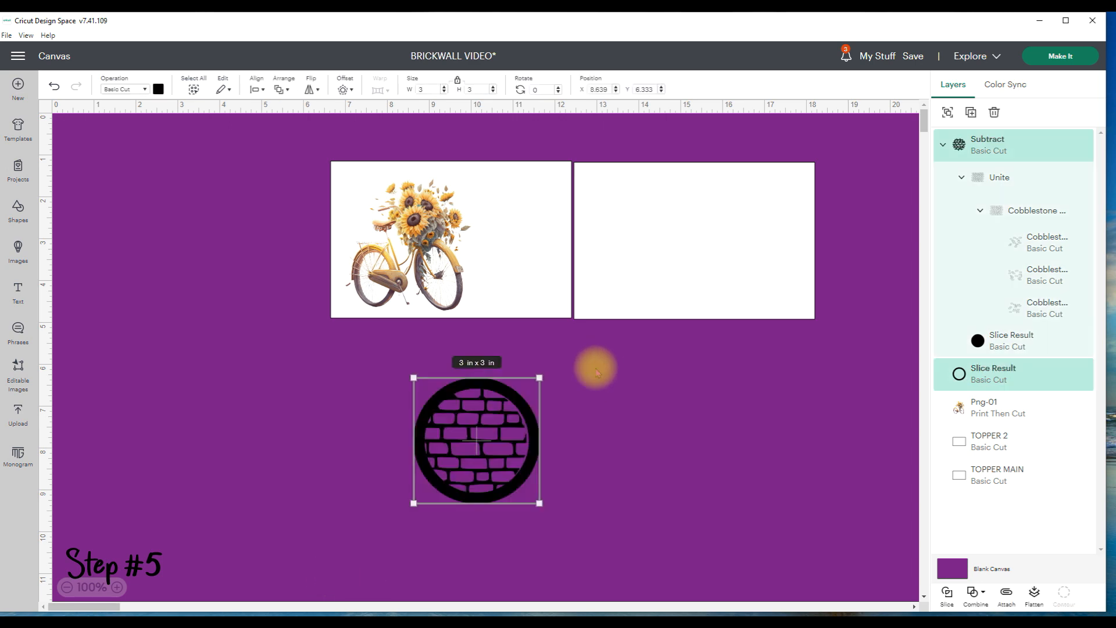
{"action": "left_click", "coordinate": [256, 89]}
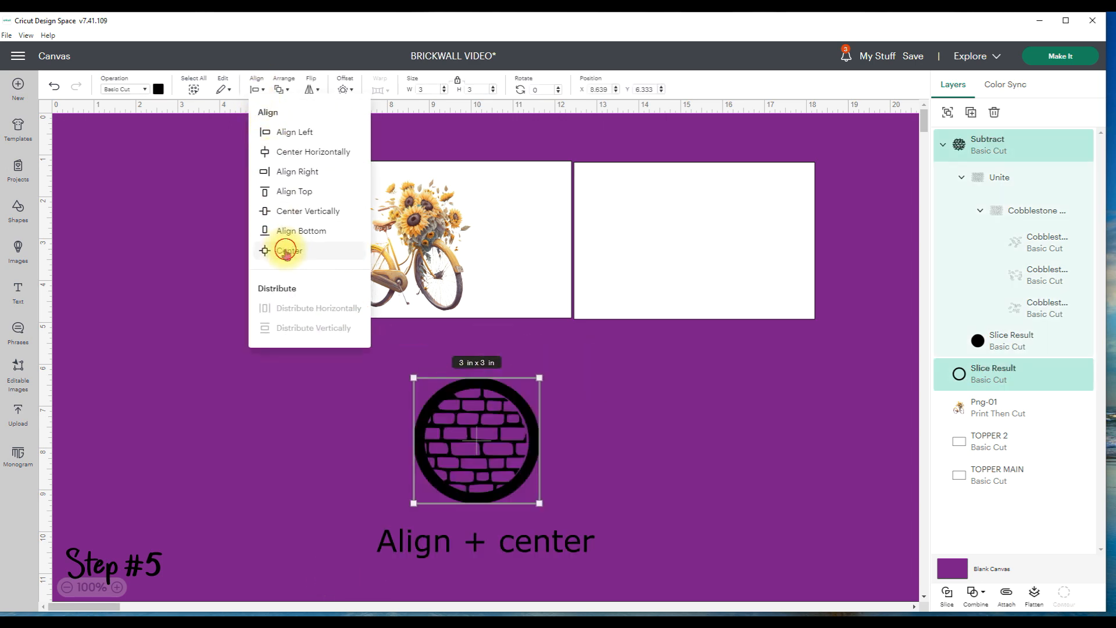
{"action": "left_click", "coordinate": [285, 251]}
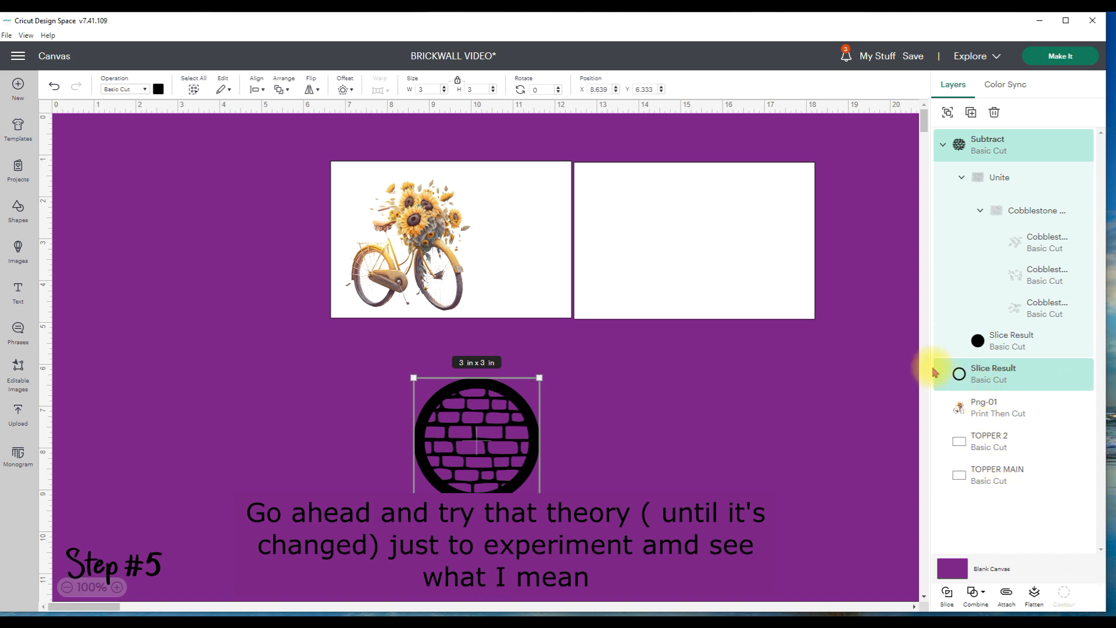
{"action": "left_click", "coordinate": [975, 593]}
{"action": "left_click", "coordinate": [993, 432]}
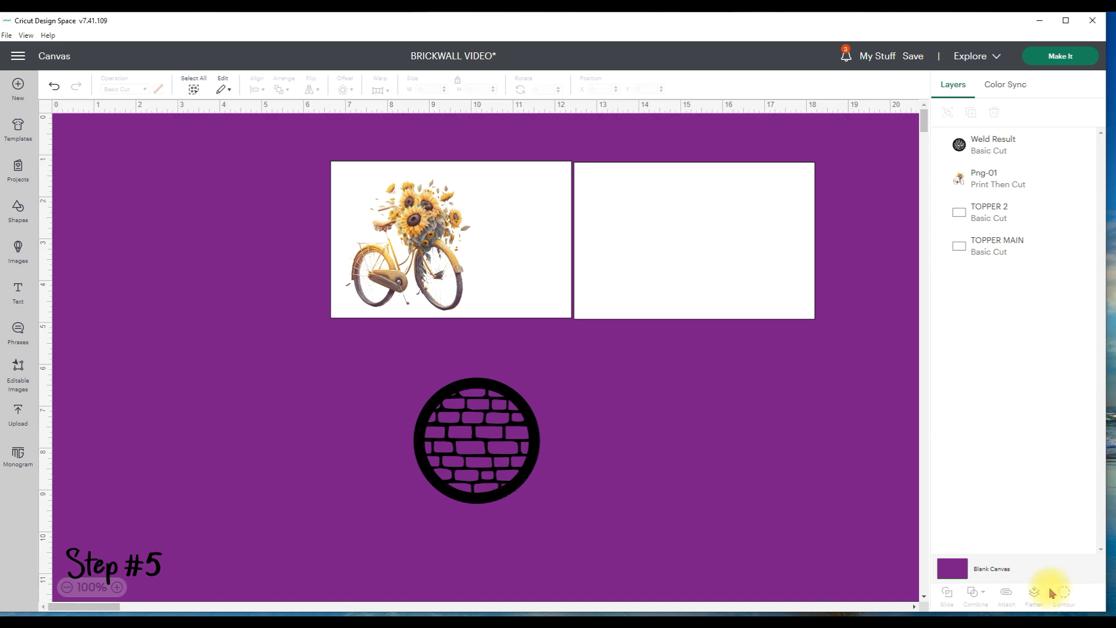
Examine the welded brick circle's contours and the list of its cut shapes.
{"action": "left_click", "coordinate": [480, 448]}
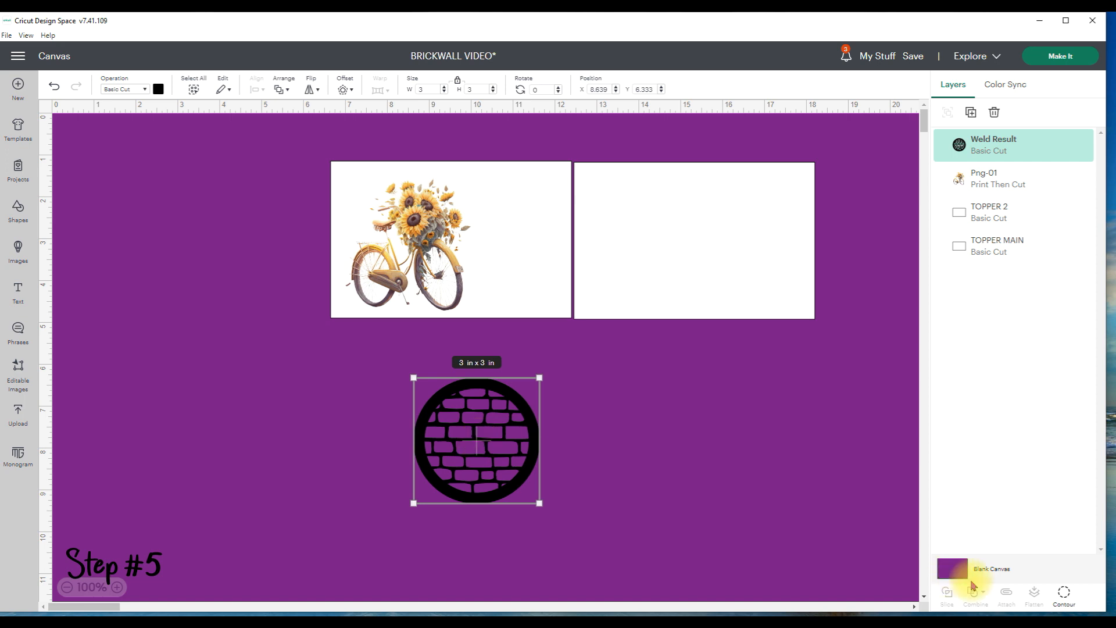
{"action": "left_click", "coordinate": [1063, 592]}
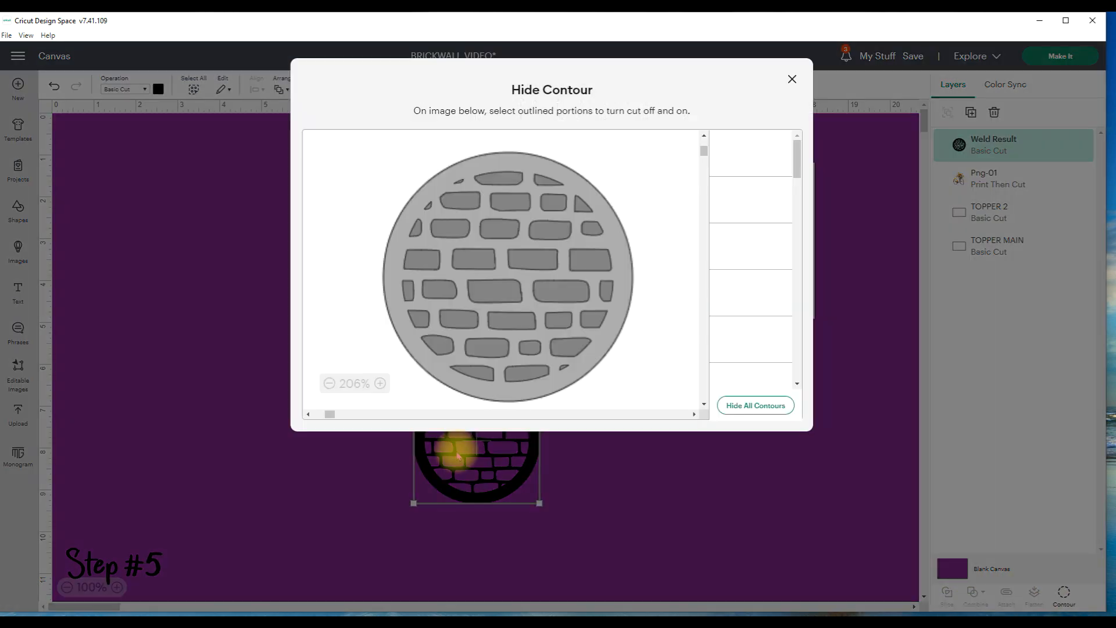
{"action": "left_click", "coordinate": [566, 368]}
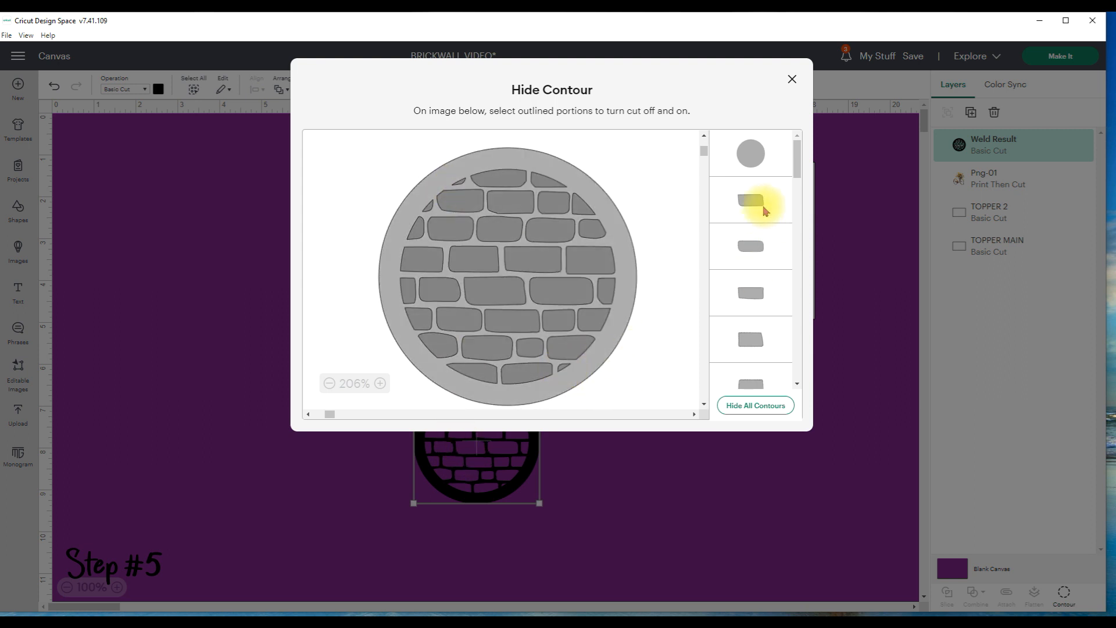
{"action": "left_click_drag", "start_coordinate": [796, 157], "coordinate": [797, 386]}
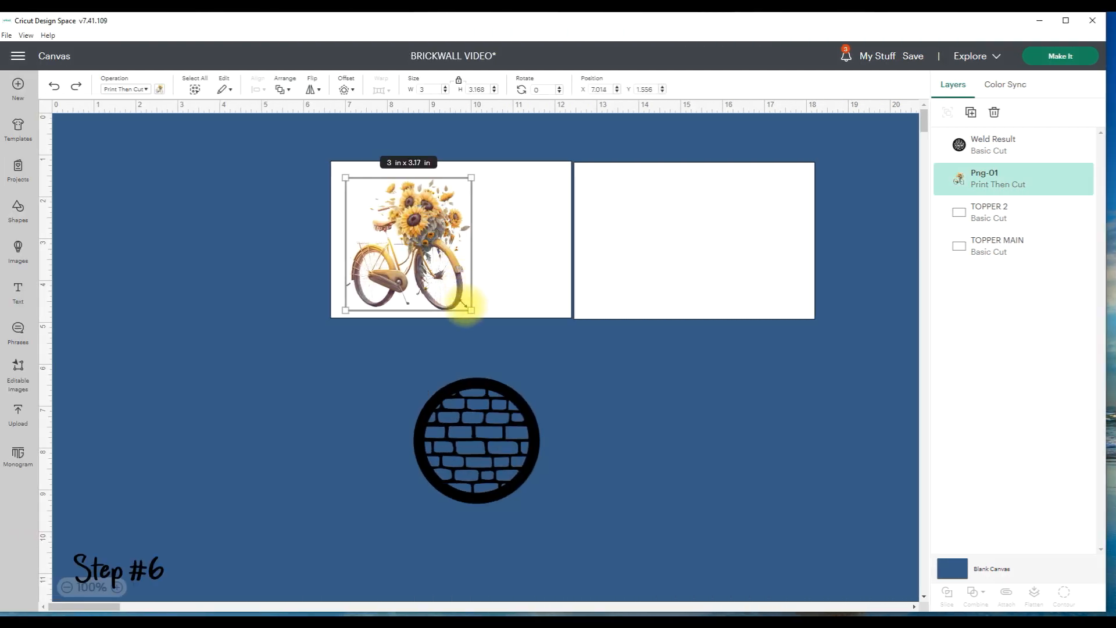
Scale the bicycle image down to 2.5 × 2.64 in and place a copy of it beside the first rectangle.
{"action": "left_click_drag", "start_coordinate": [472, 309], "coordinate": [450, 288]}
{"action": "left_click_drag", "start_coordinate": [408, 235], "coordinate": [422, 243]}
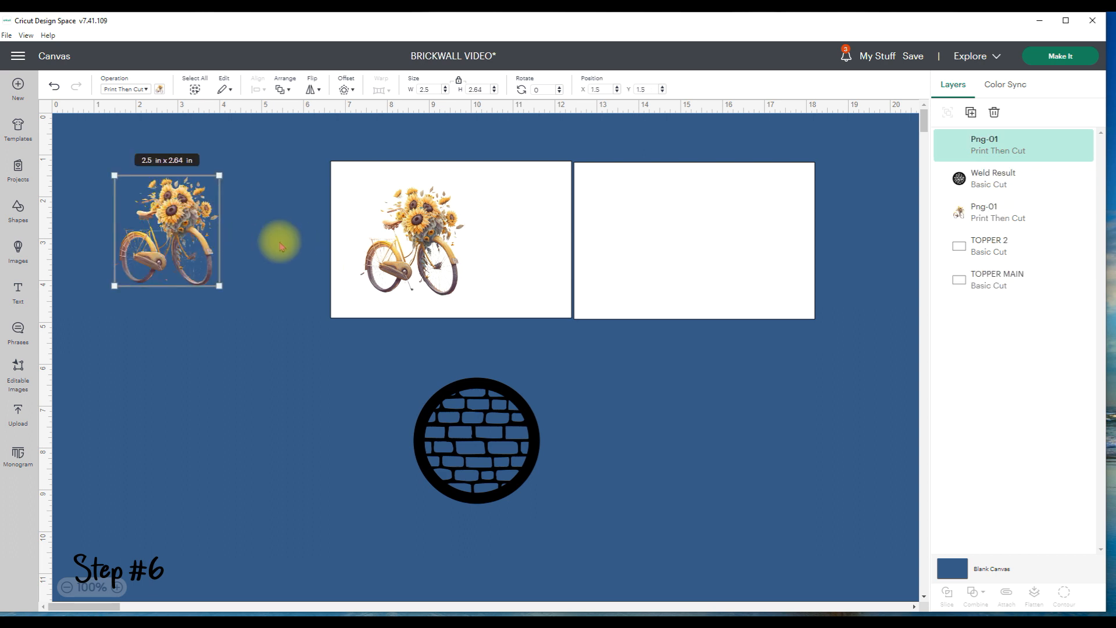
{"action": "left_click", "coordinate": [171, 233]}
{"action": "left_click_drag", "start_coordinate": [171, 233], "coordinate": [256, 247]}
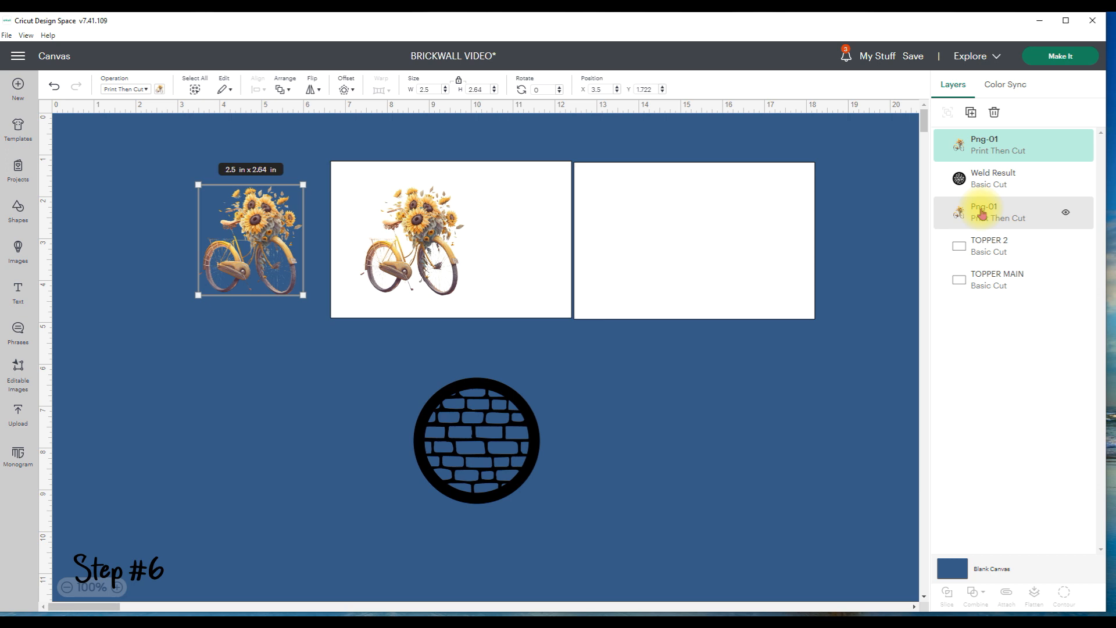
Rename the copied bicycle image's layer as bike 1.
{"action": "right_click", "coordinate": [975, 139]}
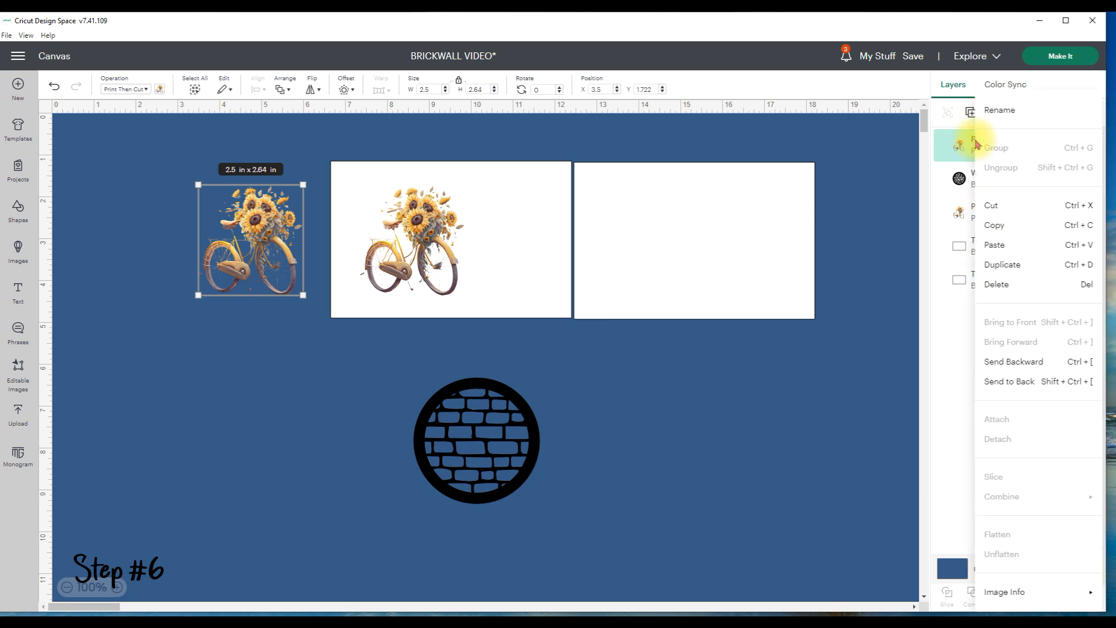
{"action": "left_click", "coordinate": [996, 112]}
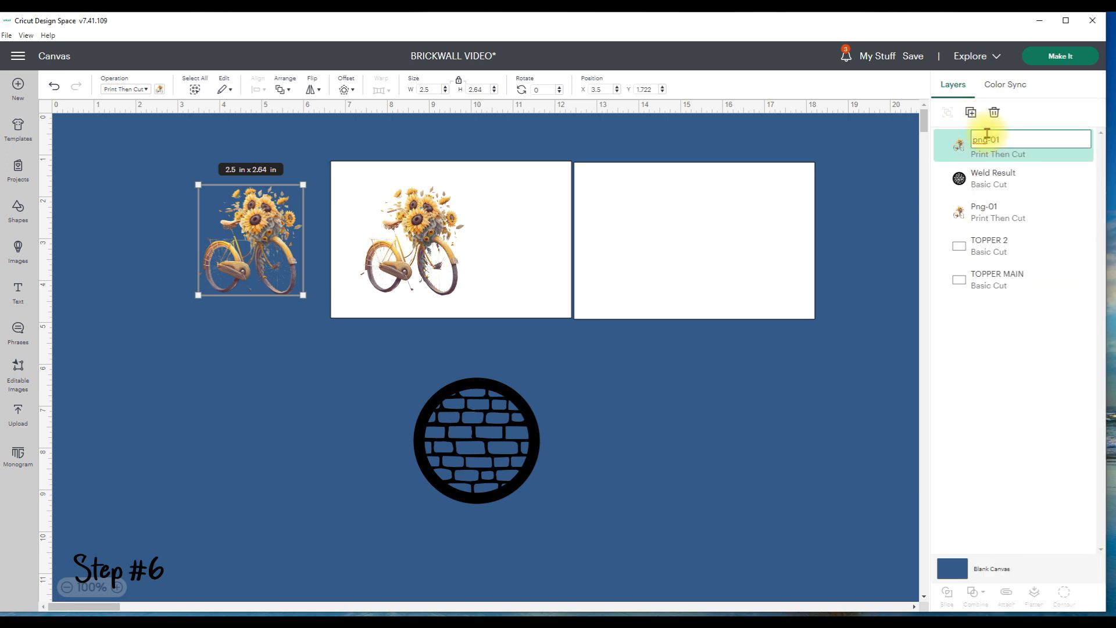
{"action": "type", "text": "bike"}
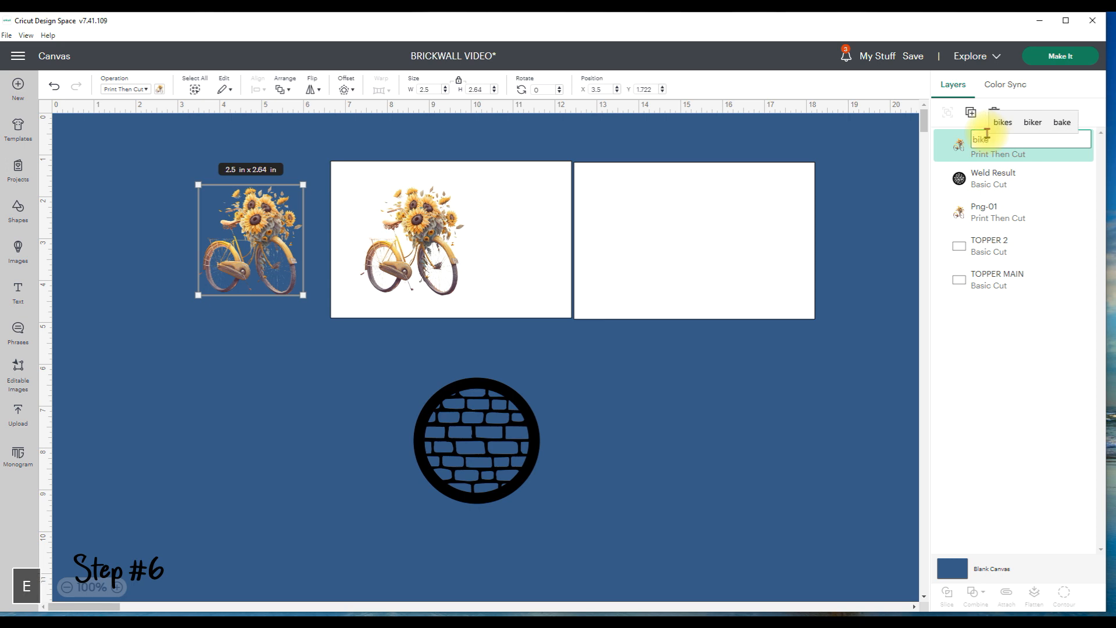
{"action": "type", "text": " 1"}
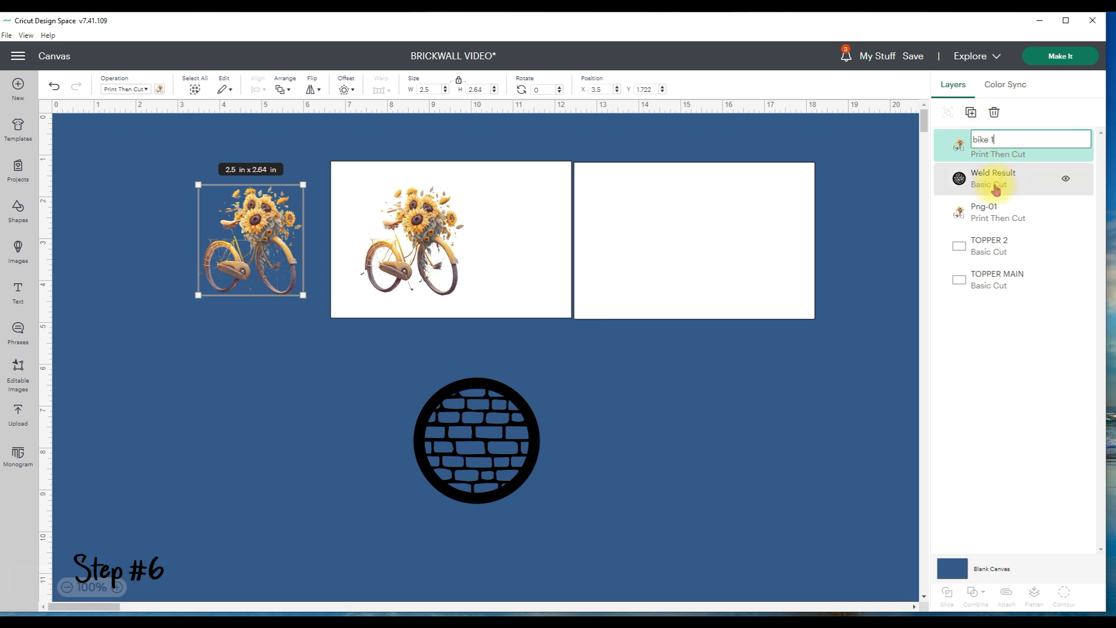
Rename the original bicycle image's layer as bike topper.
{"action": "left_click", "coordinate": [995, 218]}
{"action": "right_click", "coordinate": [995, 217]}
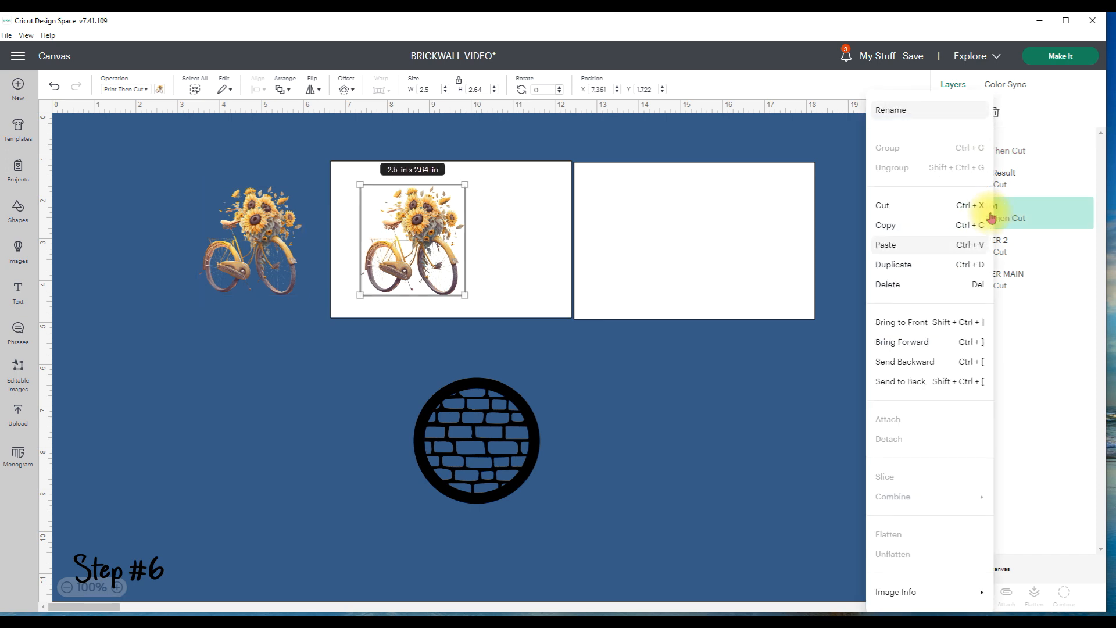
{"action": "left_click", "coordinate": [900, 111]}
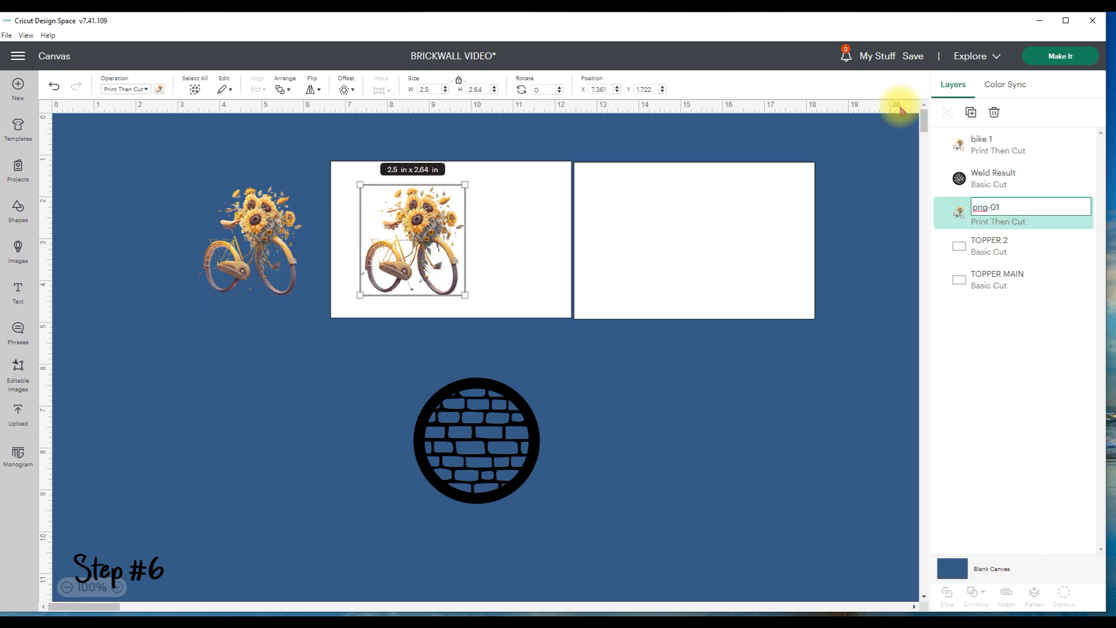
{"action": "type", "text": "b"}
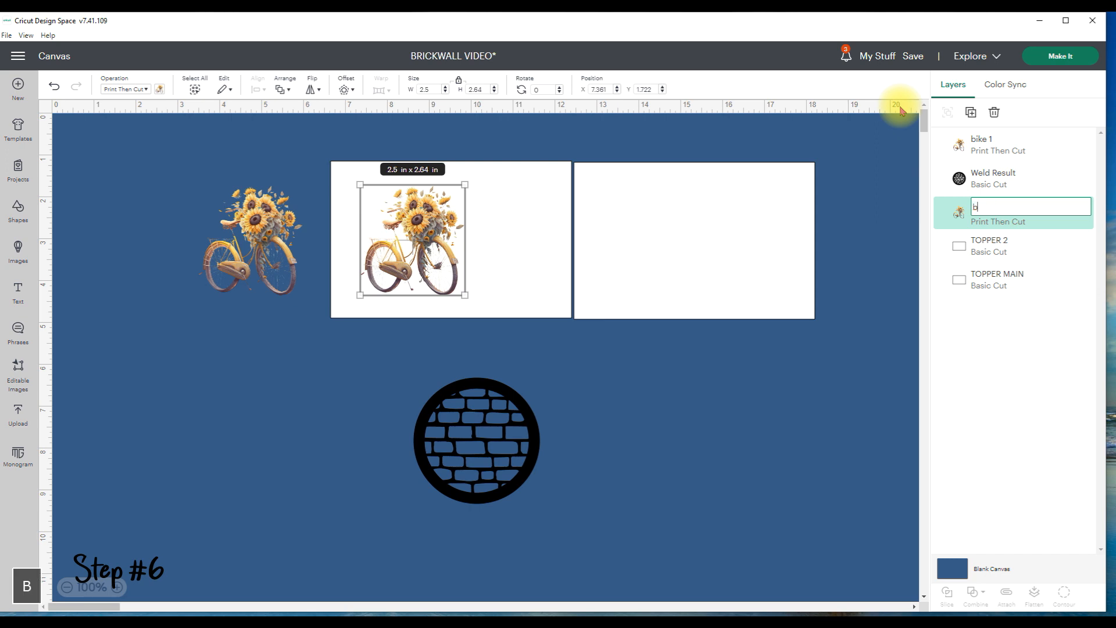
{"action": "type", "text": "ike topper"}
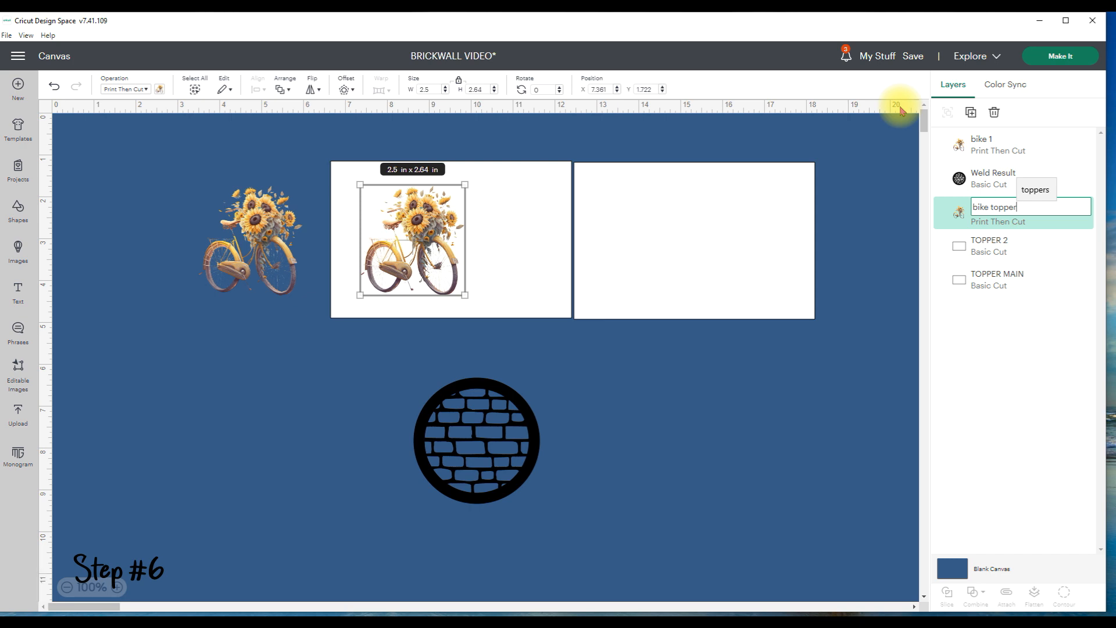
{"action": "left_click", "coordinate": [835, 395]}
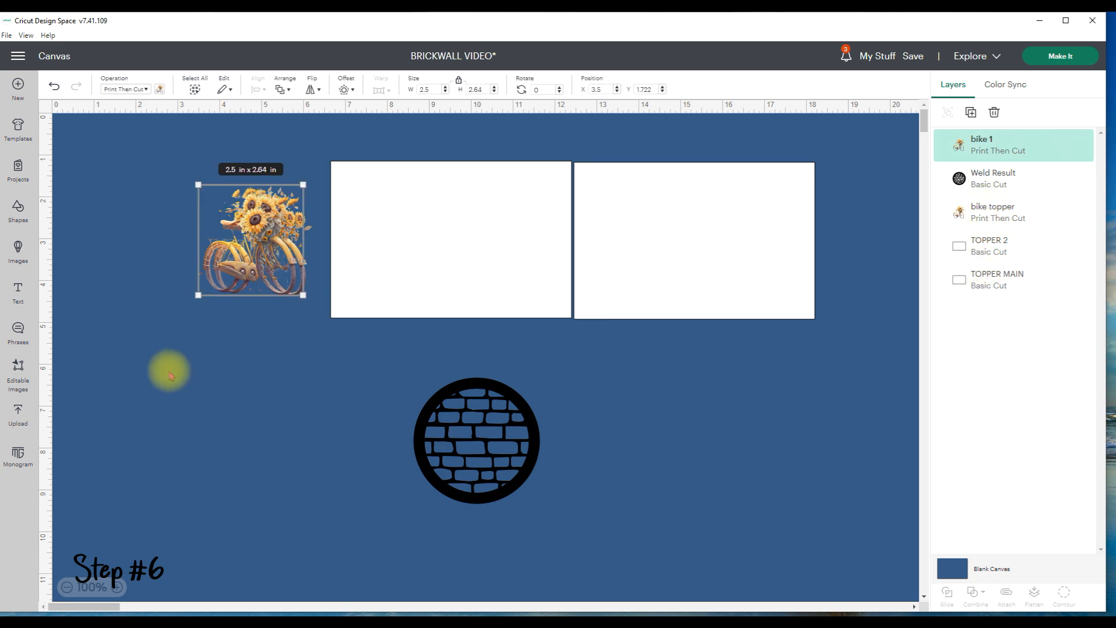
Centre the two overlapping bicycle images on each other and move them together onto the first rectangle.
{"action": "left_click_drag", "start_coordinate": [168, 368], "coordinate": [322, 169]}
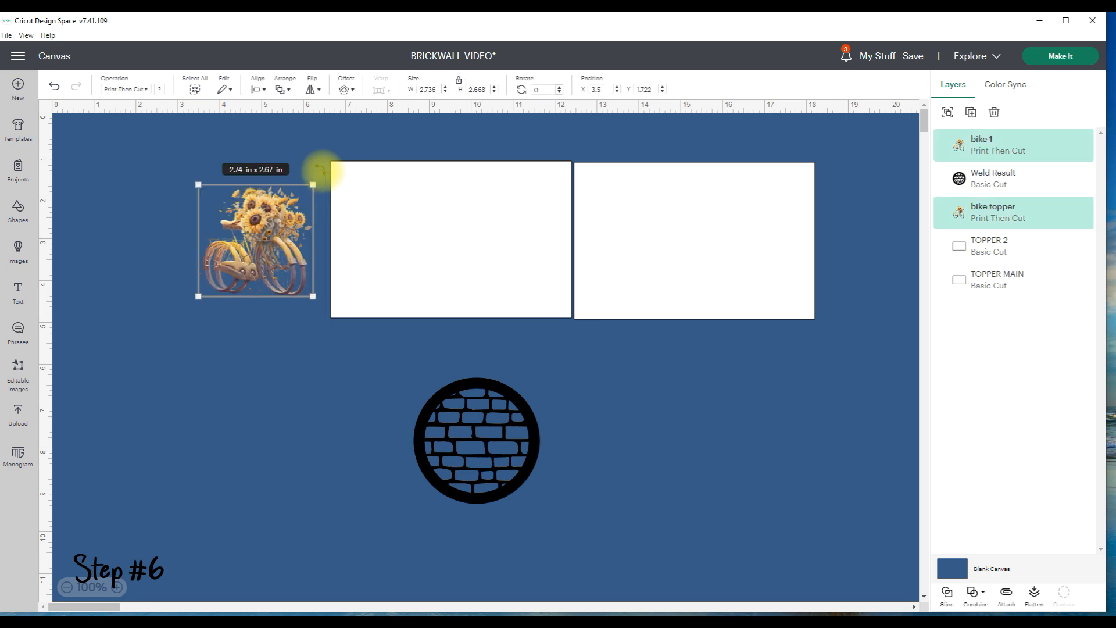
{"action": "left_click", "coordinate": [258, 85]}
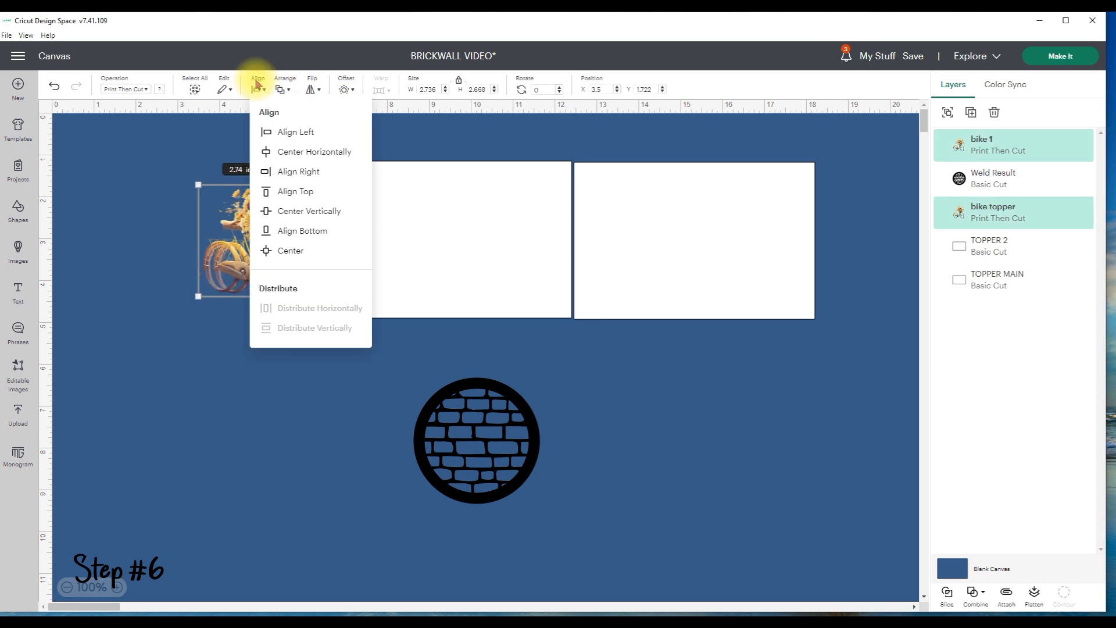
{"action": "left_click", "coordinate": [290, 251]}
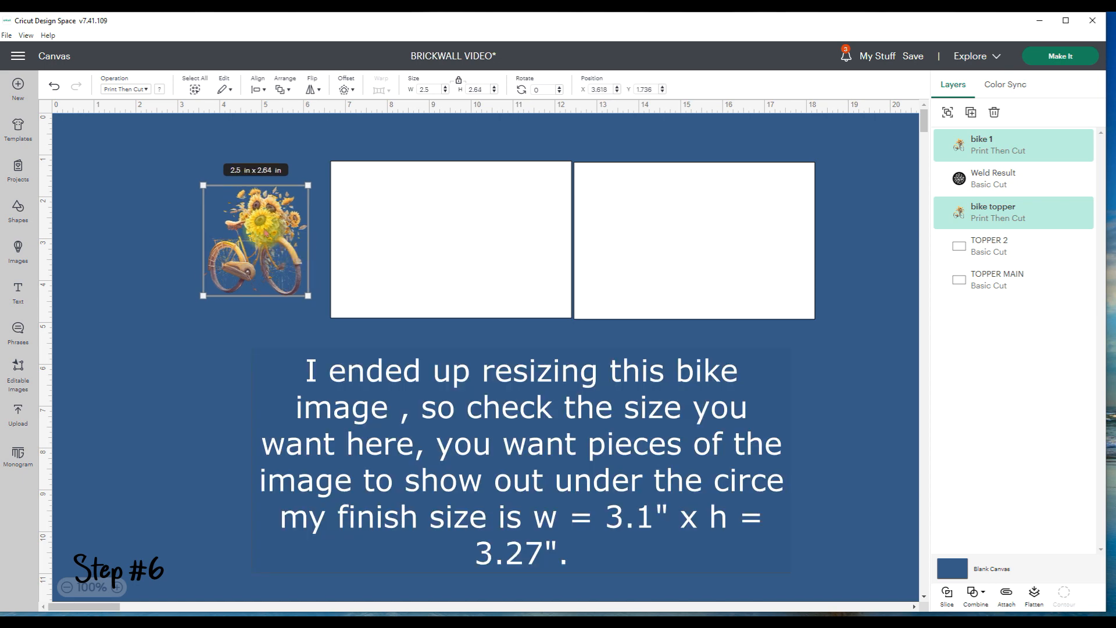
{"action": "left_click_drag", "start_coordinate": [265, 232], "coordinate": [423, 234]}
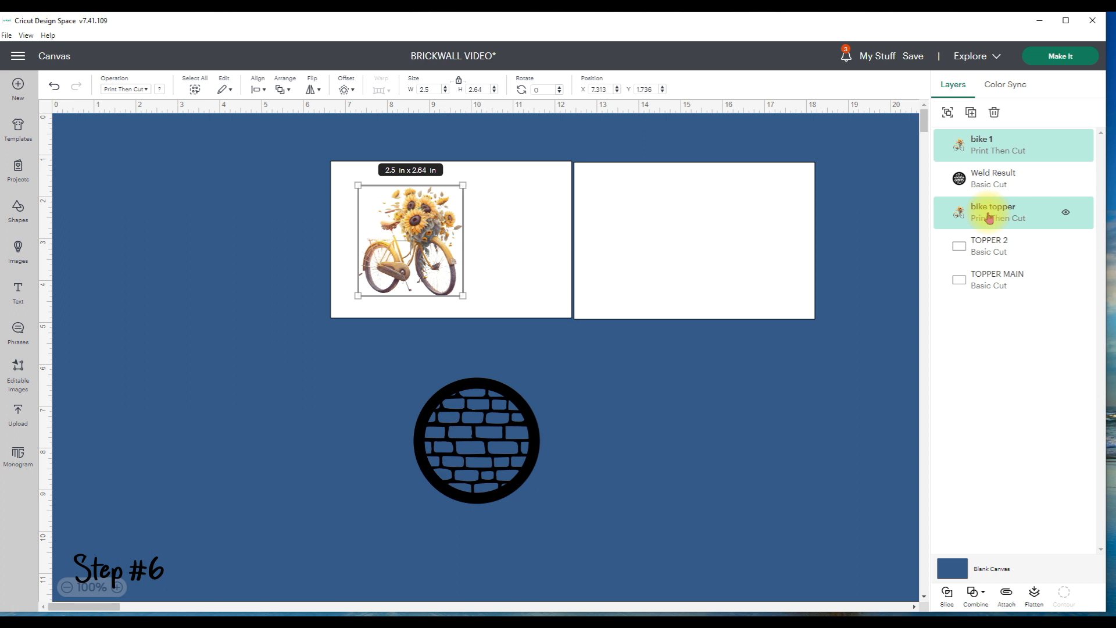
Move the TOPPER 2 rectangle onto the TOPPER MAIN rectangle and centre the two on each other.
{"action": "left_click_drag", "start_coordinate": [674, 252], "coordinate": [446, 252]}
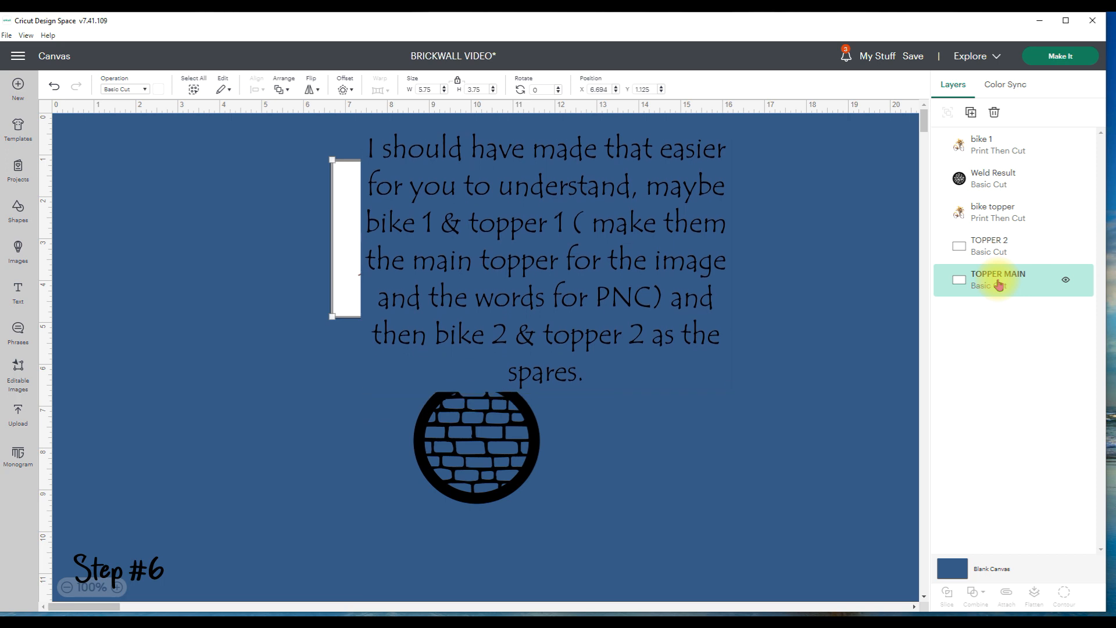
{"action": "left_click", "coordinate": [995, 243], "text": "shift"}
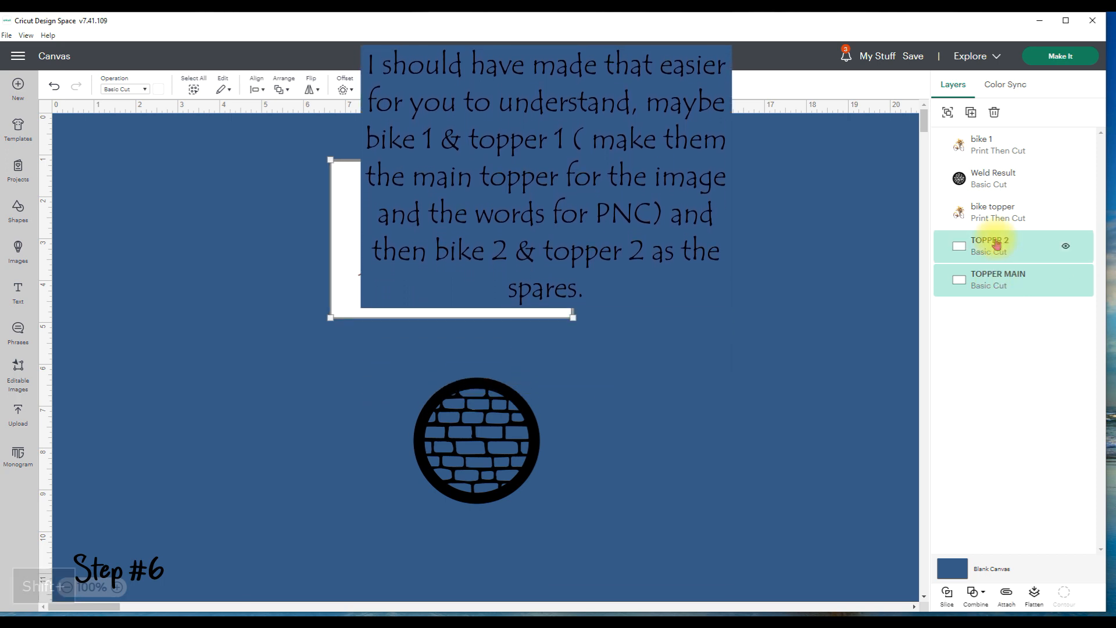
{"action": "left_click", "coordinate": [256, 89]}
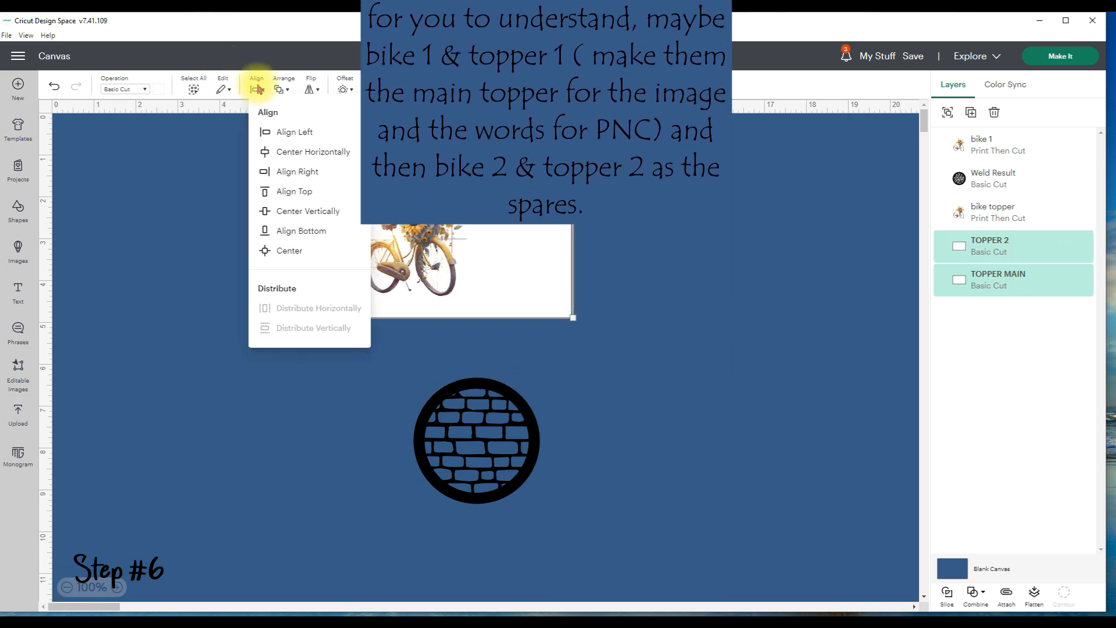
{"action": "left_click", "coordinate": [290, 251]}
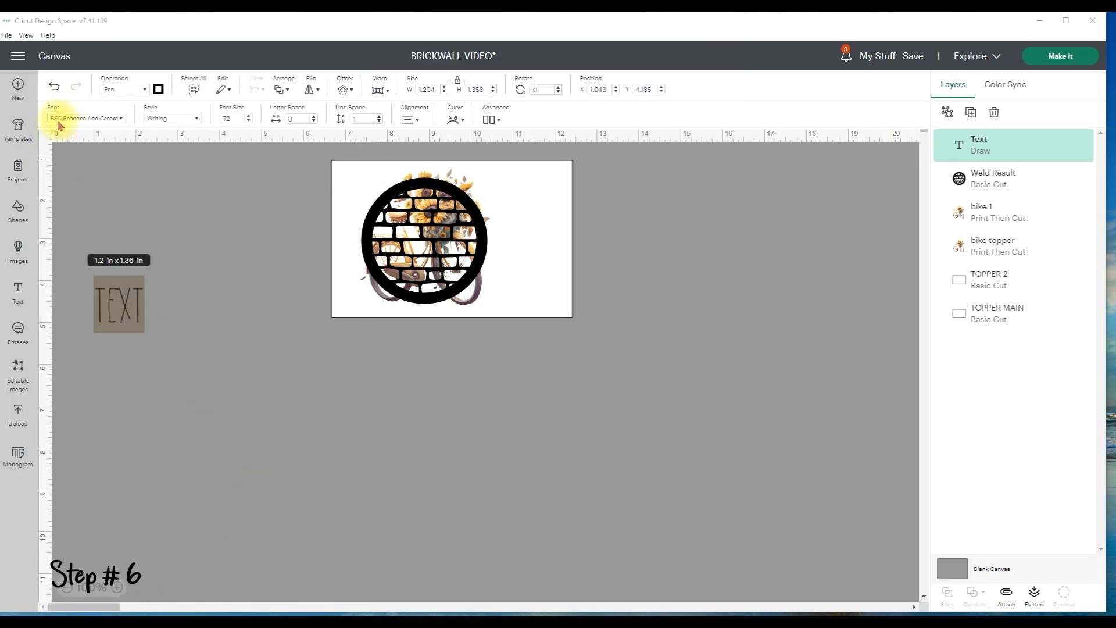
Check the filters behind the BFC Peaches And Cream search in the font list, including the Writing option.
{"action": "left_click", "coordinate": [122, 119]}
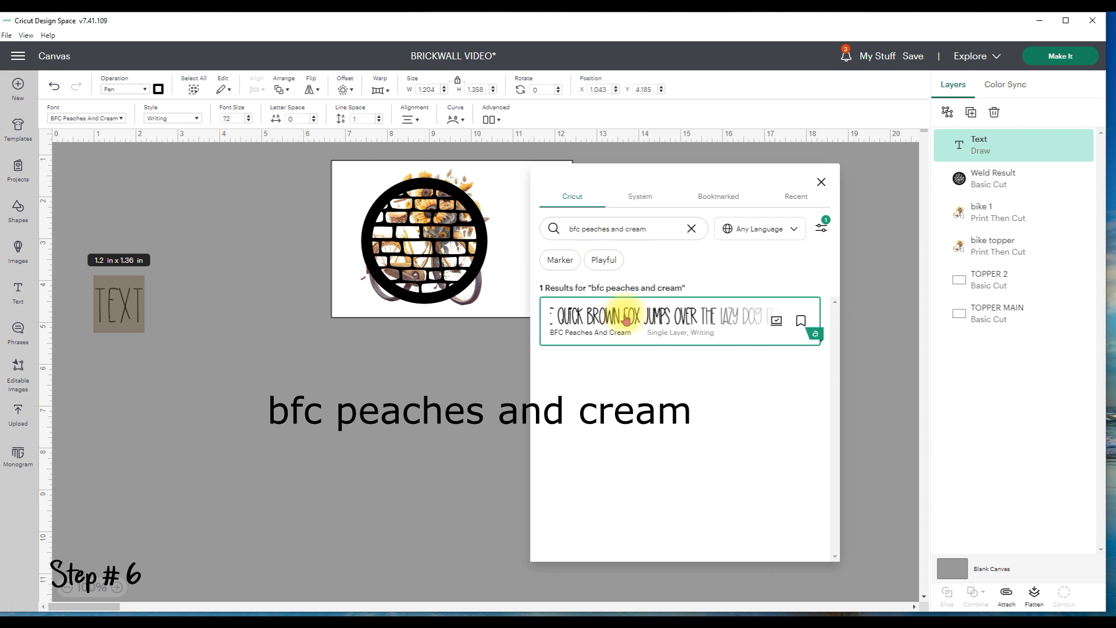
{"action": "left_click", "coordinate": [822, 229]}
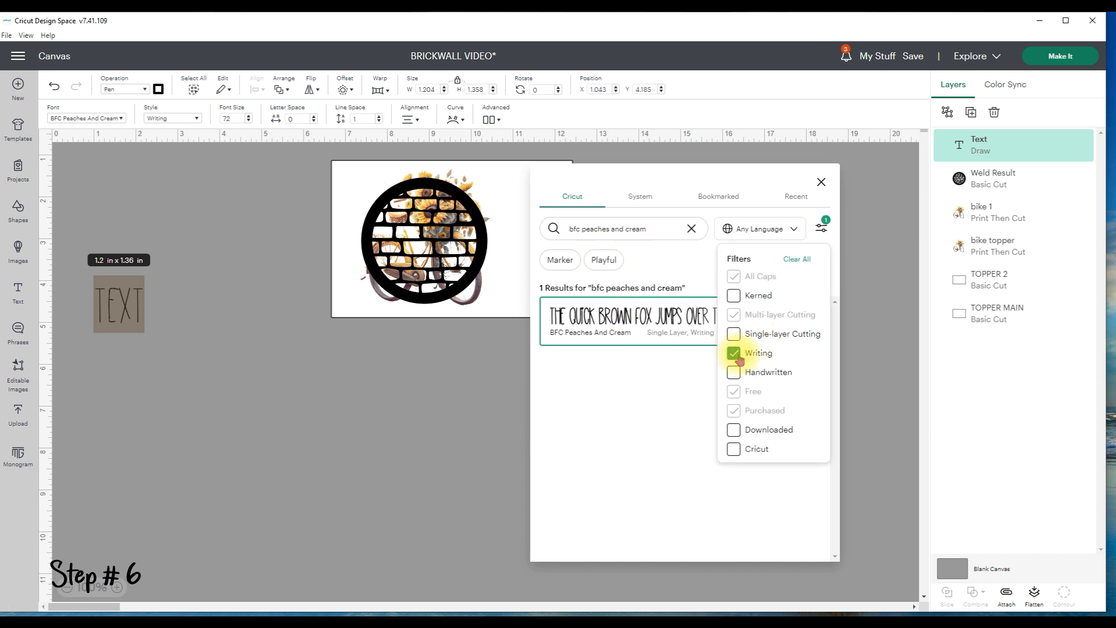
{"action": "left_click", "coordinate": [822, 185]}
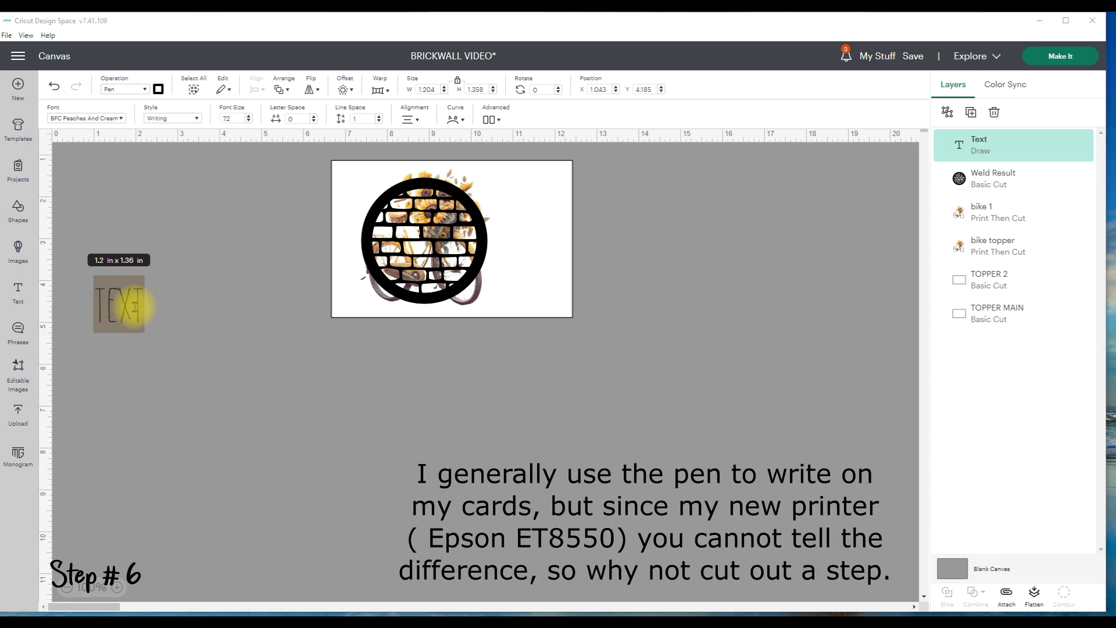
Replace the placeholder text with B, IS, FOR, BIRTH and DAY, each on its own line.
{"action": "left_click", "coordinate": [138, 304]}
{"action": "left_click_drag", "start_coordinate": [140, 304], "coordinate": [82, 301]}
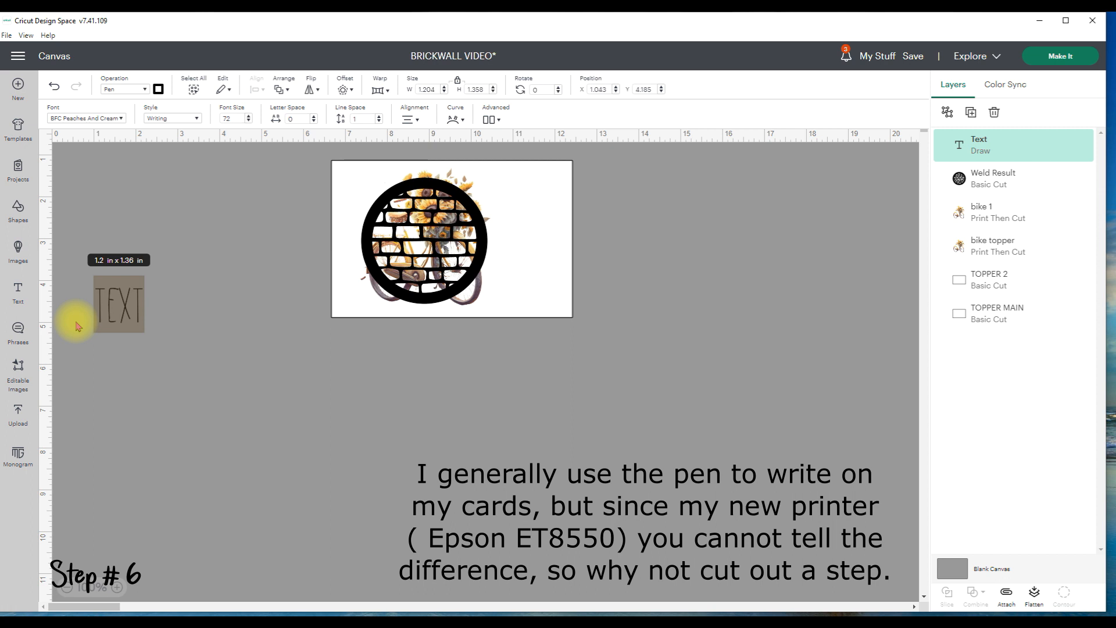
{"action": "type", "text": "B"}
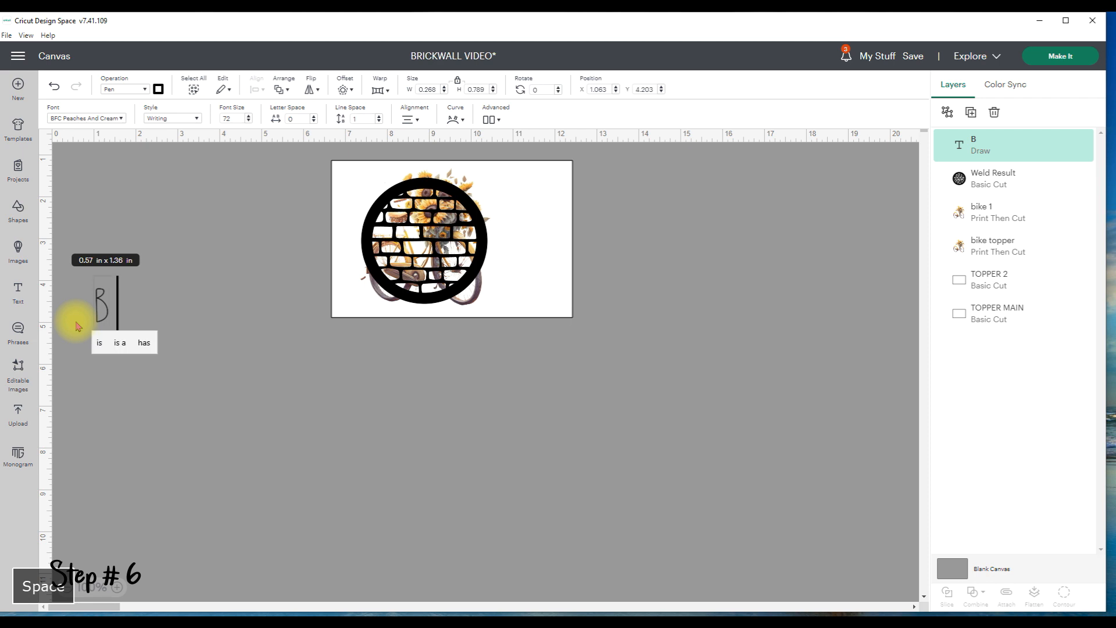
{"action": "key", "text": "Return"}
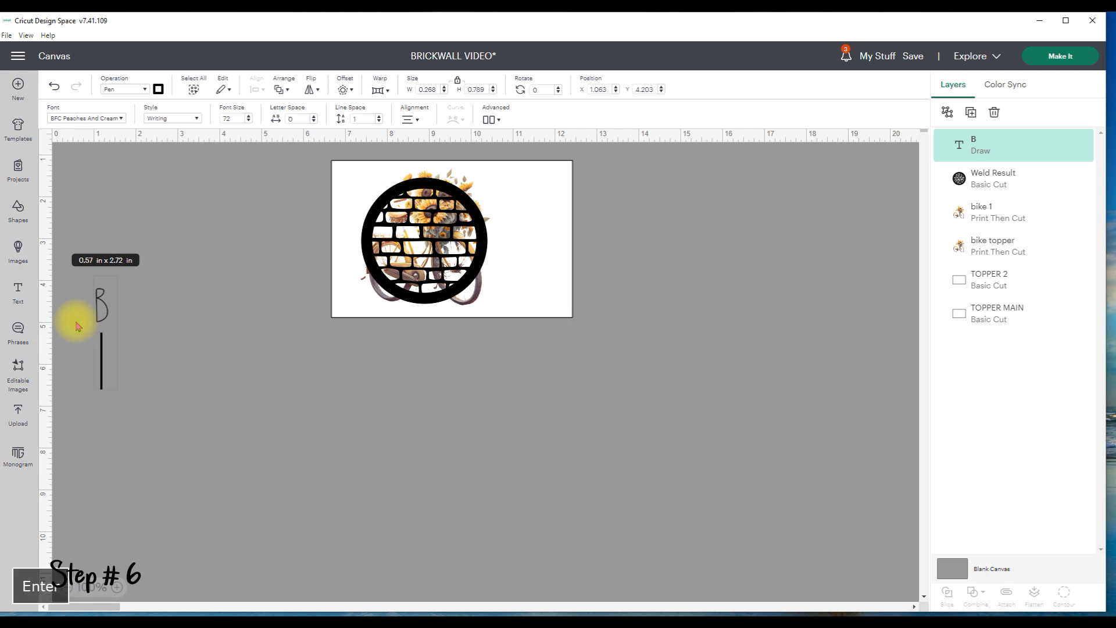
{"action": "type", "text": "I"}
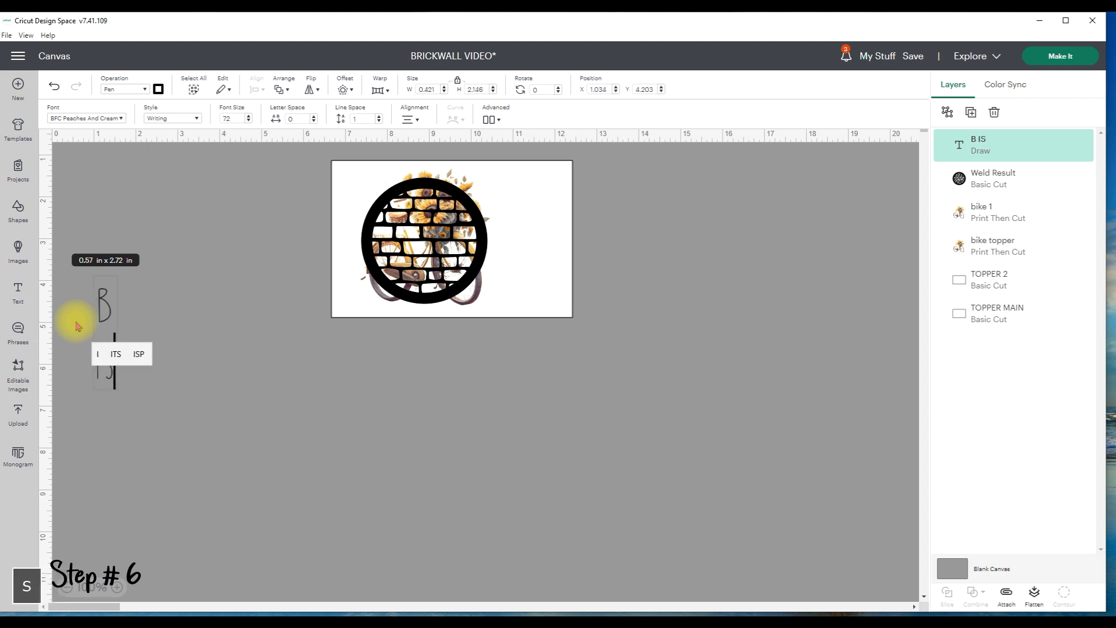
{"action": "type", "text": "S"}
{"action": "key", "text": "Return"}
{"action": "type", "text": "FOR"}
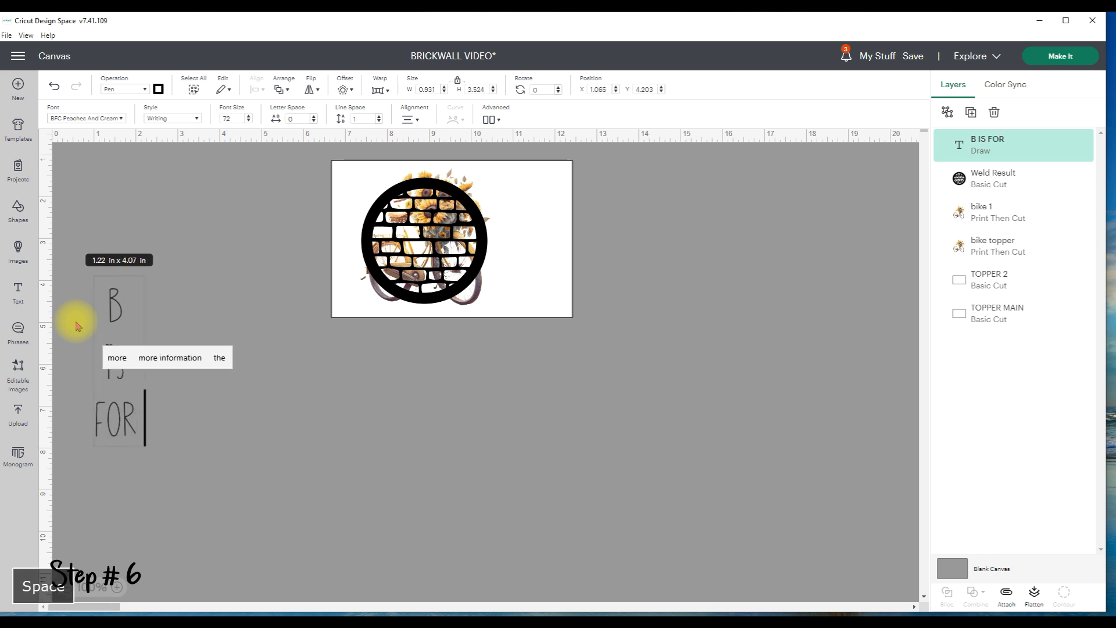
{"action": "key", "text": "Return"}
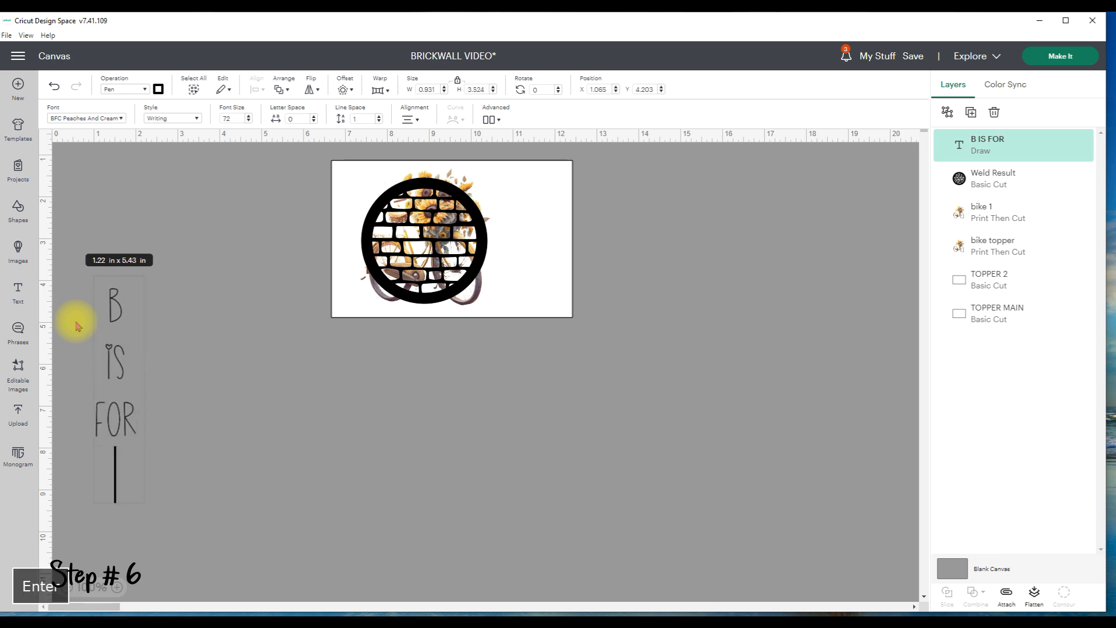
{"action": "type", "text": "BIRTH"}
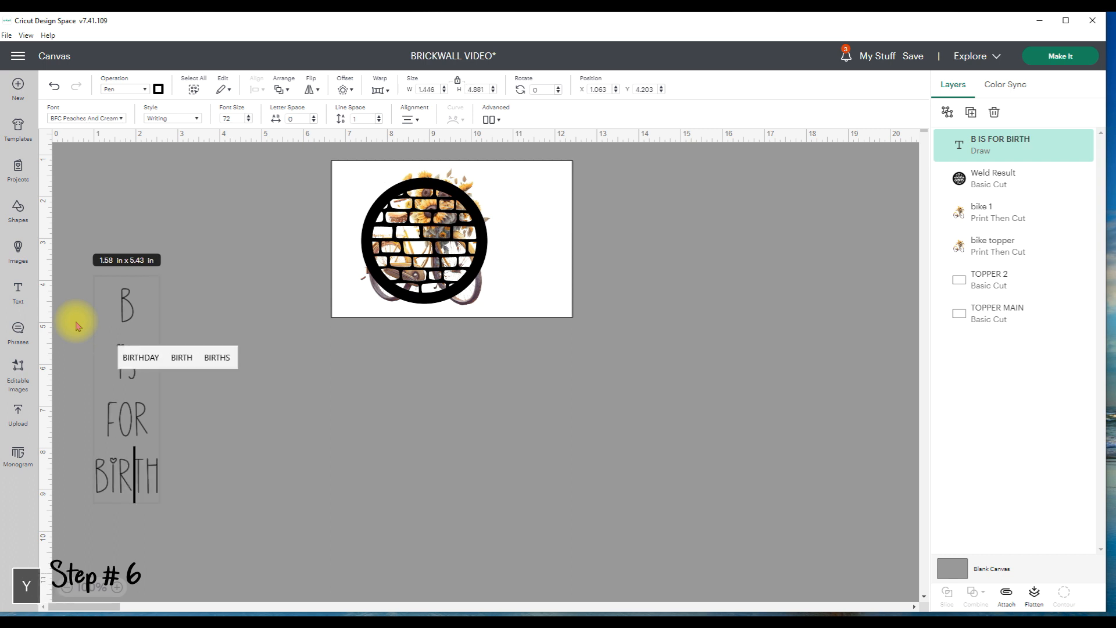
{"action": "type", "text": "DAY"}
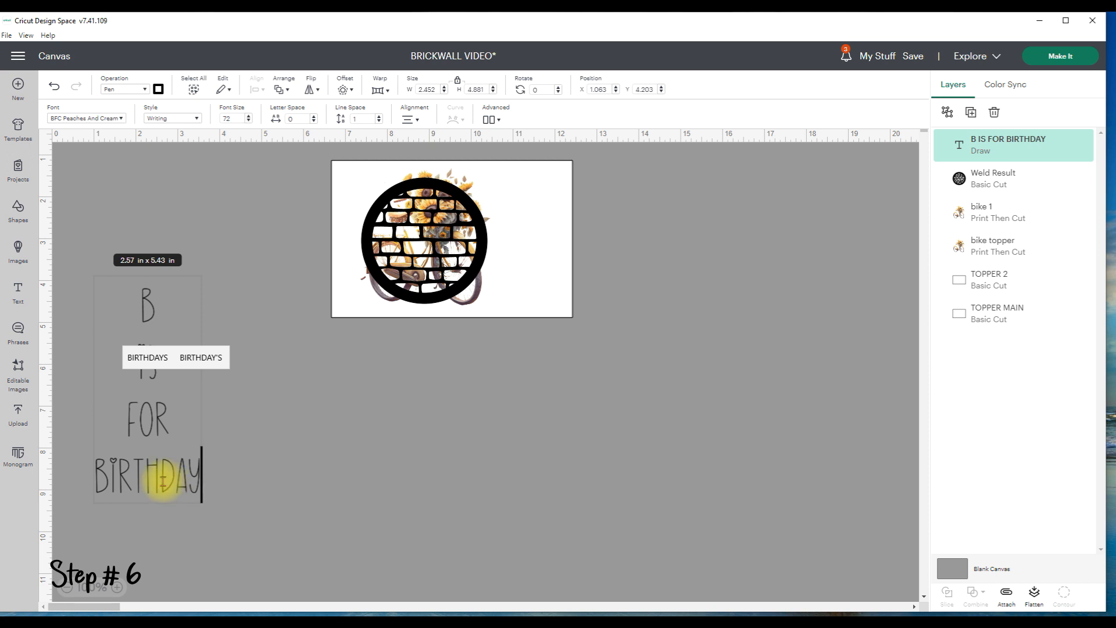
{"action": "key", "text": "Return"}
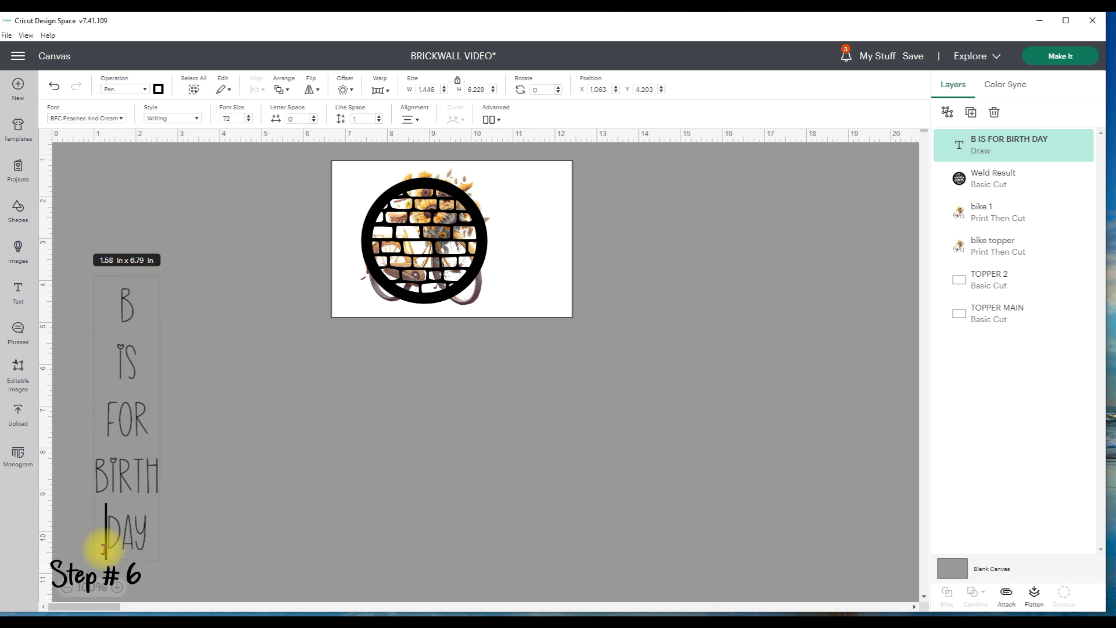
{"action": "left_click", "coordinate": [158, 390]}
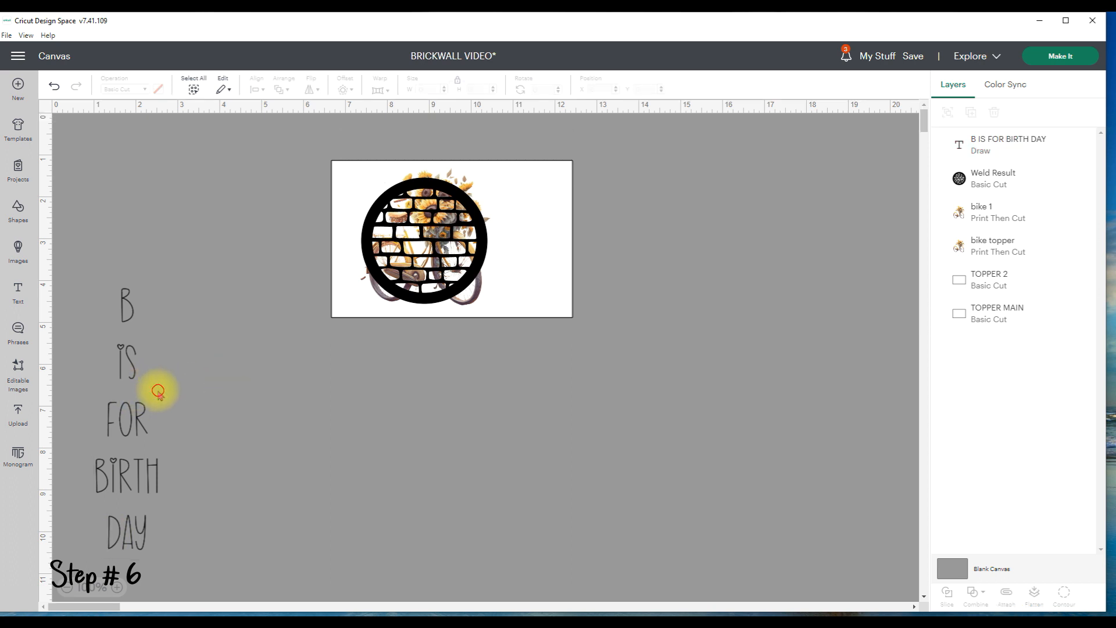
Shrink the B IS FOR BIRTH DAY text to about 0.47 × 2.36 in and place it on the white rectangle beside the brick circle.
{"action": "left_click", "coordinate": [132, 372]}
{"action": "mouse_move", "coordinate": [159, 417]}
{"action": "left_mouse_down"}
{"action": "mouse_move", "coordinate": [245, 418]}
{"action": "mouse_move", "coordinate": [116, 416]}
{"action": "mouse_move", "coordinate": [141, 414]}
{"action": "left_mouse_up"}
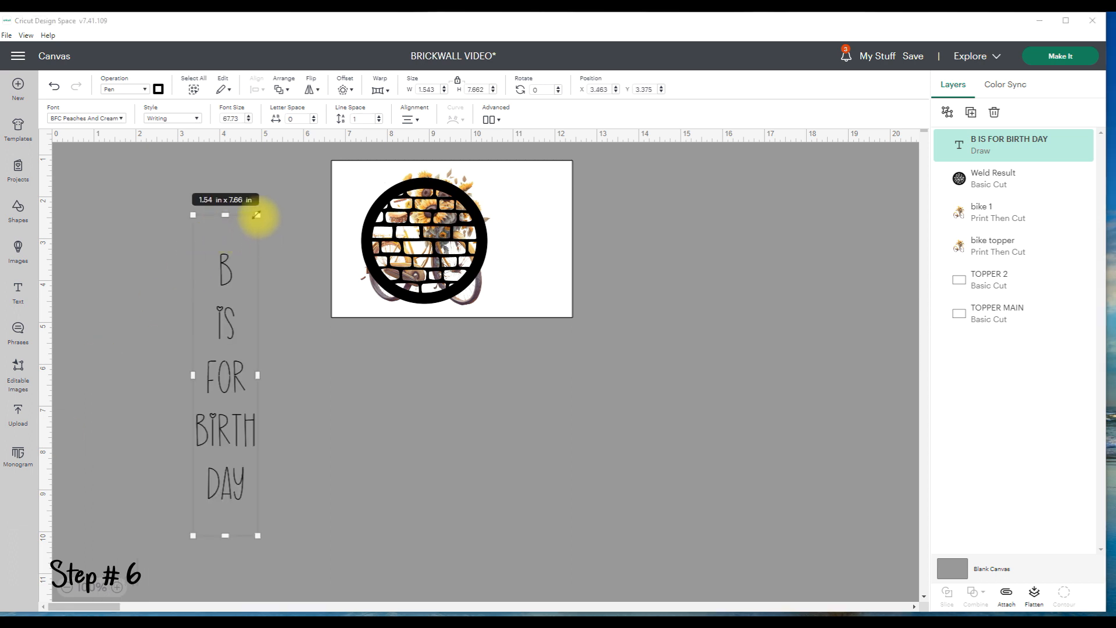
{"action": "left_click_drag", "start_coordinate": [257, 219], "coordinate": [212, 425]}
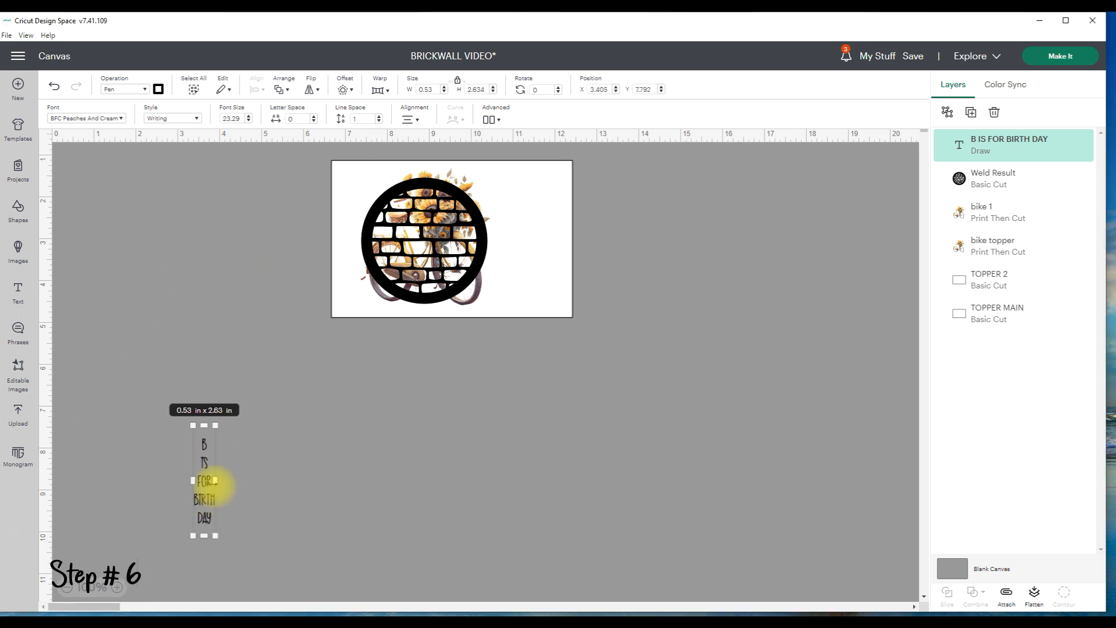
{"action": "left_click_drag", "start_coordinate": [207, 481], "coordinate": [522, 243]}
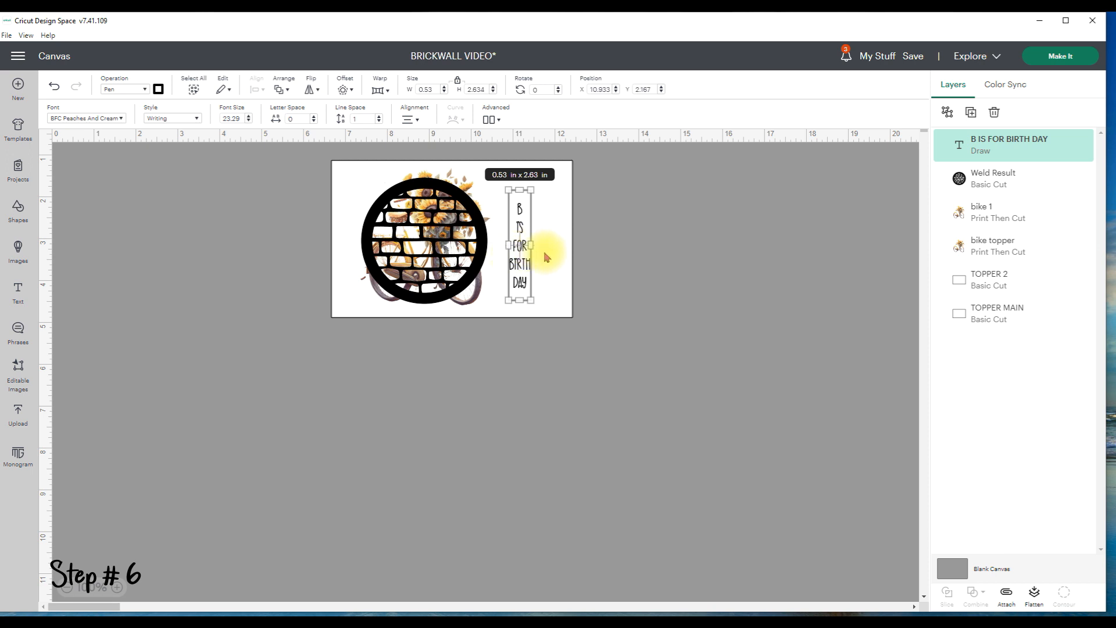
{"action": "left_click_drag", "start_coordinate": [534, 192], "coordinate": [530, 202]}
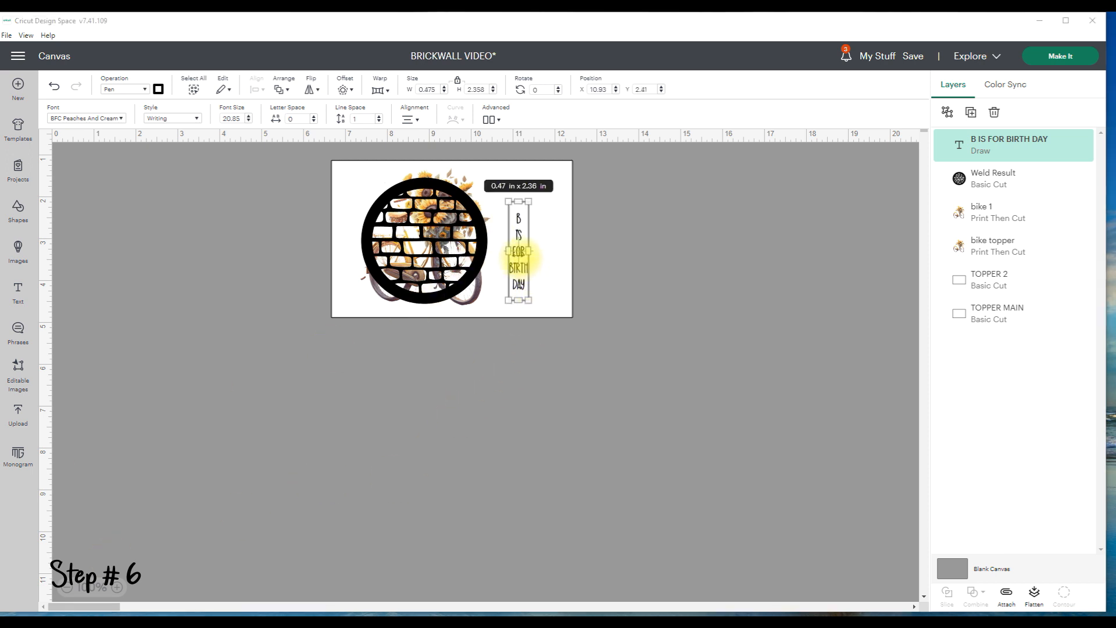
{"action": "left_click_drag", "start_coordinate": [519, 259], "coordinate": [524, 253]}
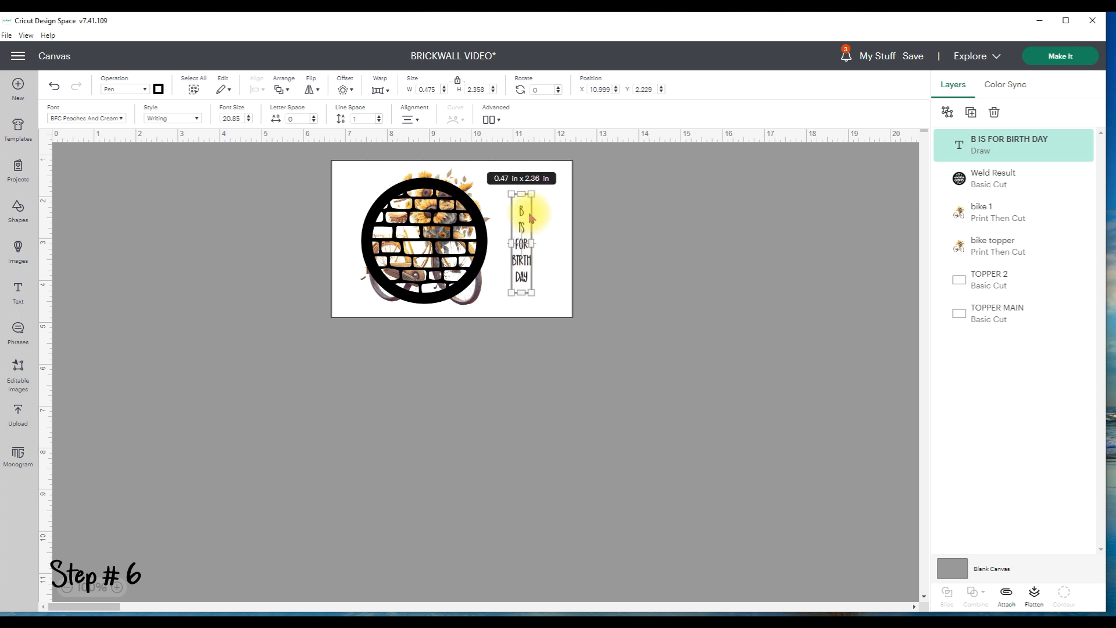
Centre the B IS FOR BIRTH DAY text vertically on the TOPPER MAIN rectangle.
{"action": "left_click", "coordinate": [1006, 317], "text": "shift"}
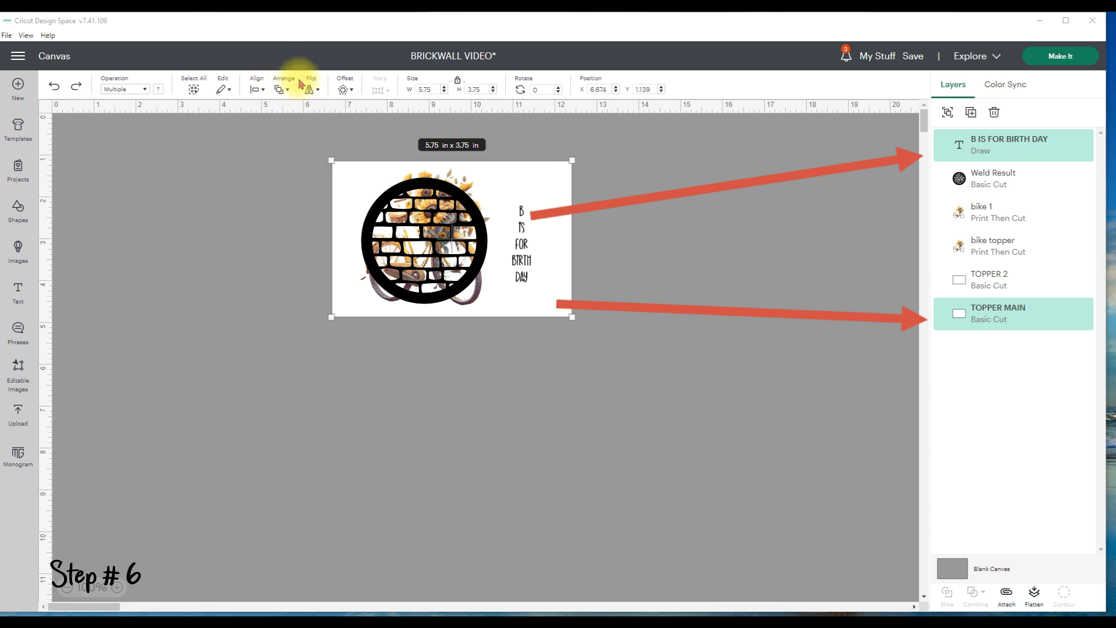
{"action": "left_click", "coordinate": [257, 88]}
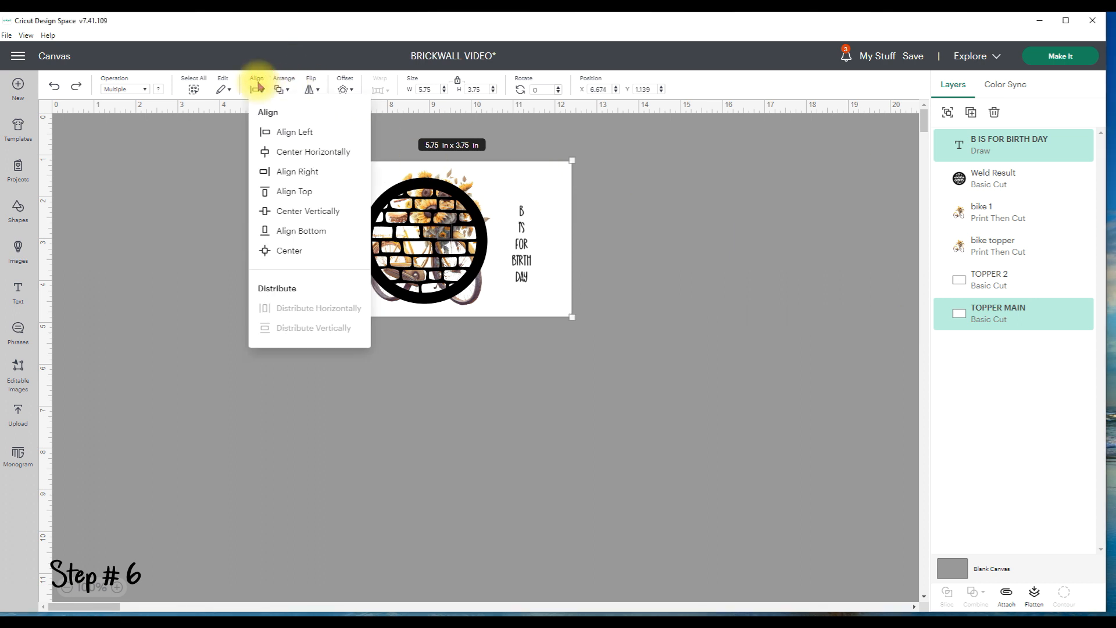
{"action": "left_click", "coordinate": [321, 215]}
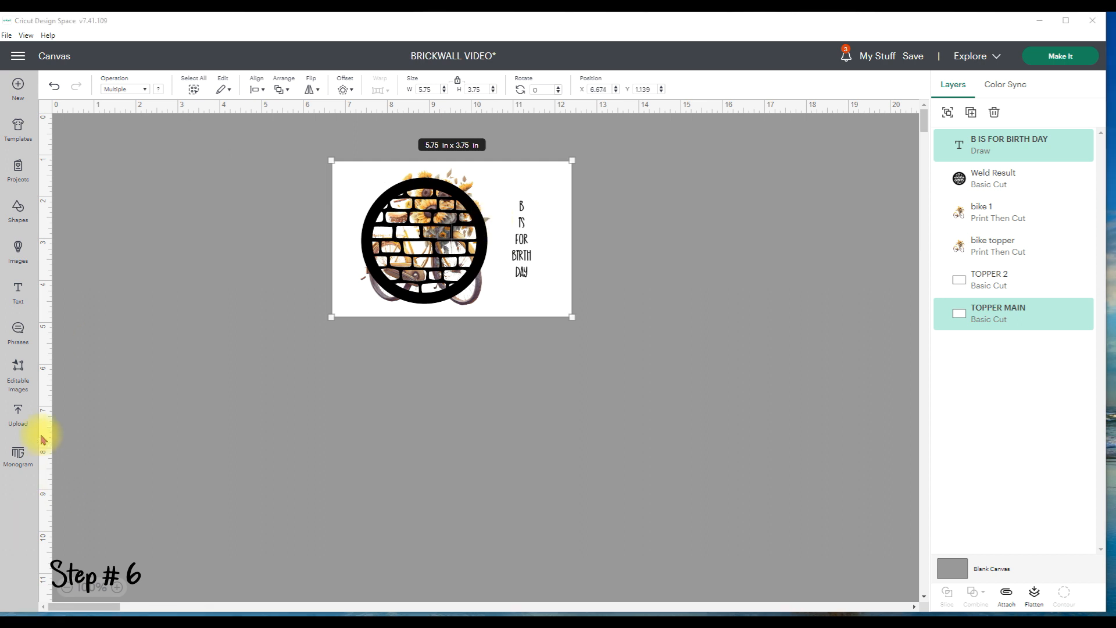
{"action": "left_click", "coordinate": [343, 454]}
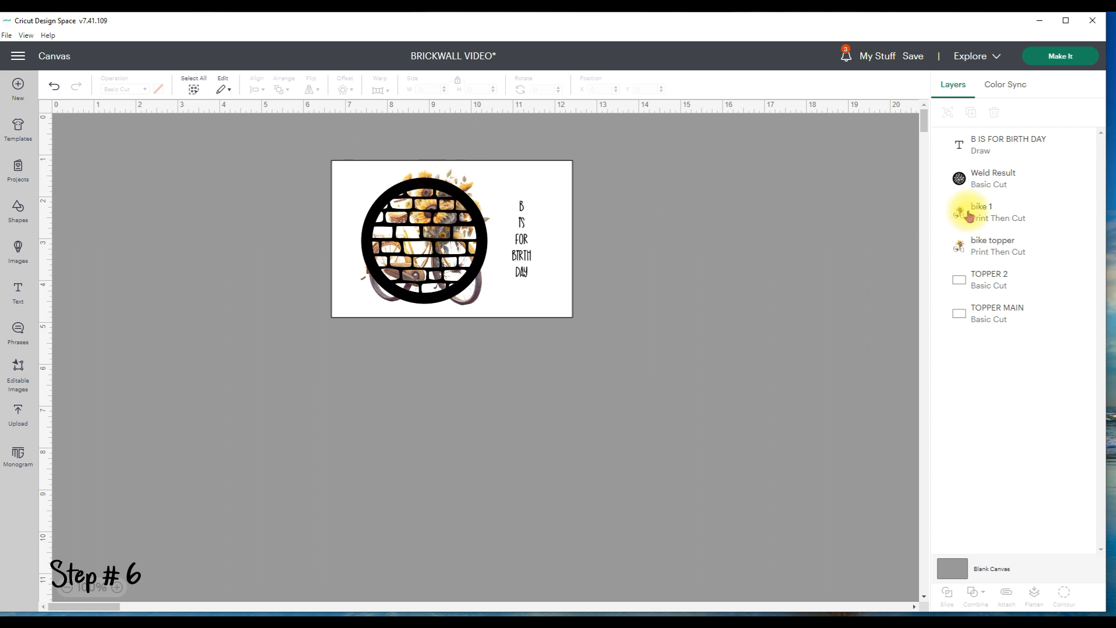
Move the welded brick circle off the rectangle to about X 3.29, Y 2.13 to uncover the bicycle images.
{"action": "left_click", "coordinate": [991, 178]}
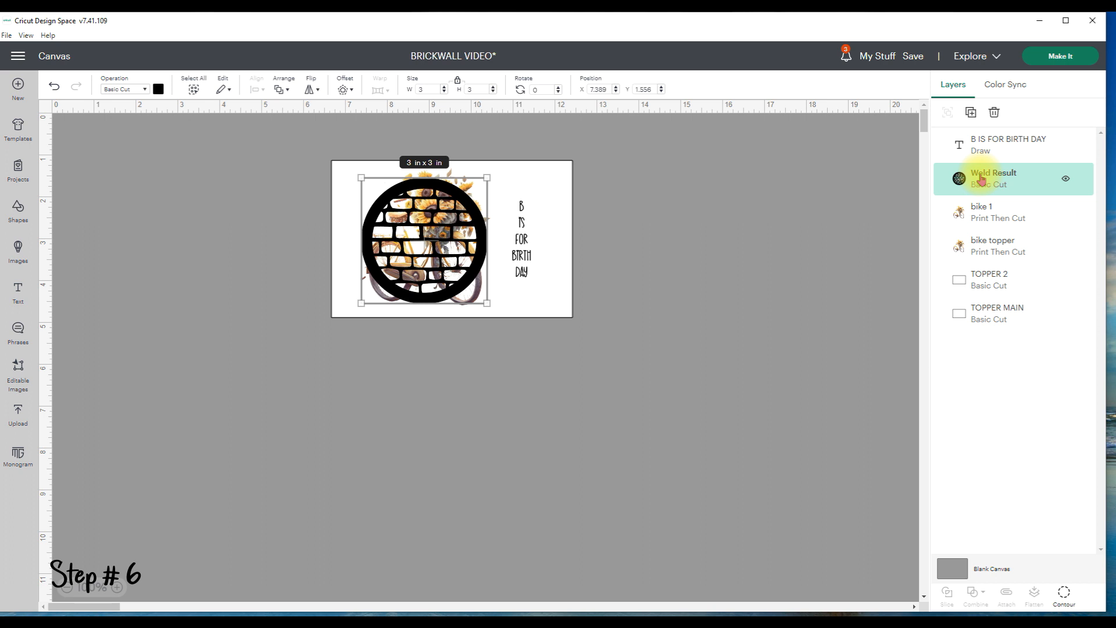
{"action": "key", "text": "Left"}
{"action": "key", "text": "Left"}
{"action": "key", "text": "Left"}
{"action": "key", "text": "Left"}
{"action": "key", "text": "Left"}
{"action": "key", "text": "Left"}
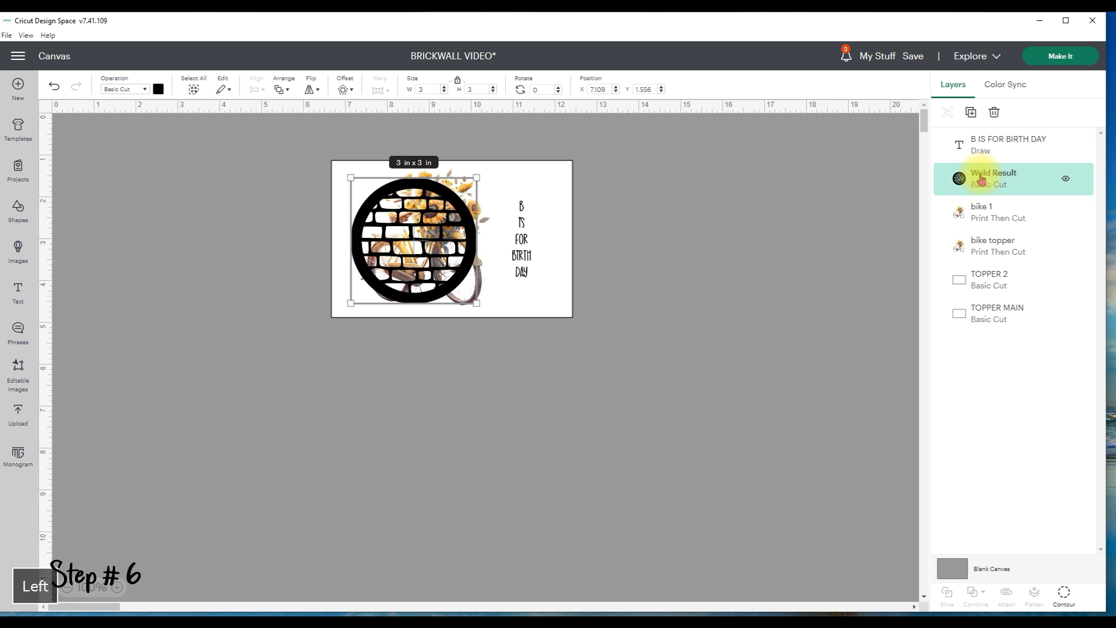
{"action": "key", "text": "Left"}
{"action": "key", "text": "Left"}
{"action": "key", "text": "Left"}
{"action": "key", "text": "Left"}
{"action": "key", "text": "Left"}
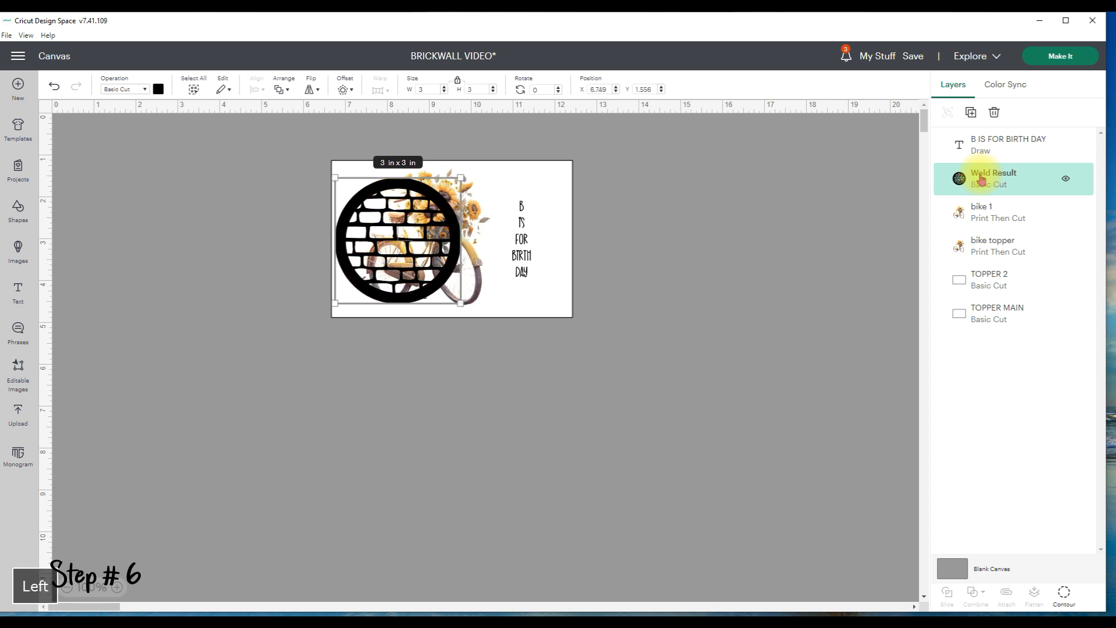
{"action": "key", "text": "Left"}
{"action": "key", "text": "Left"}
{"action": "key", "text": "Left"}
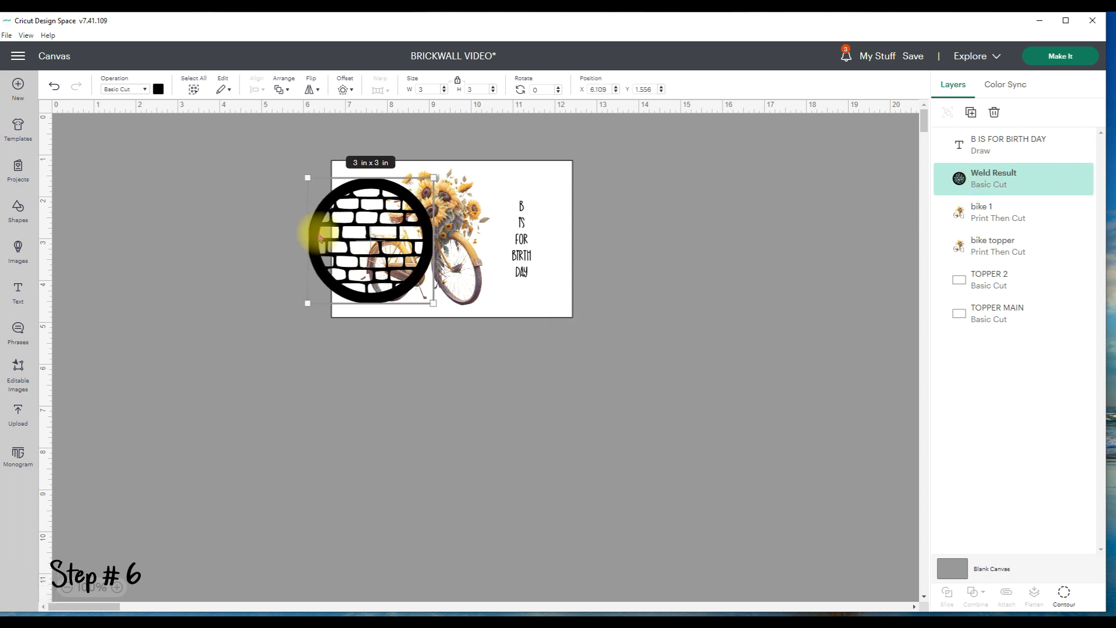
{"action": "left_click_drag", "start_coordinate": [319, 236], "coordinate": [200, 268]}
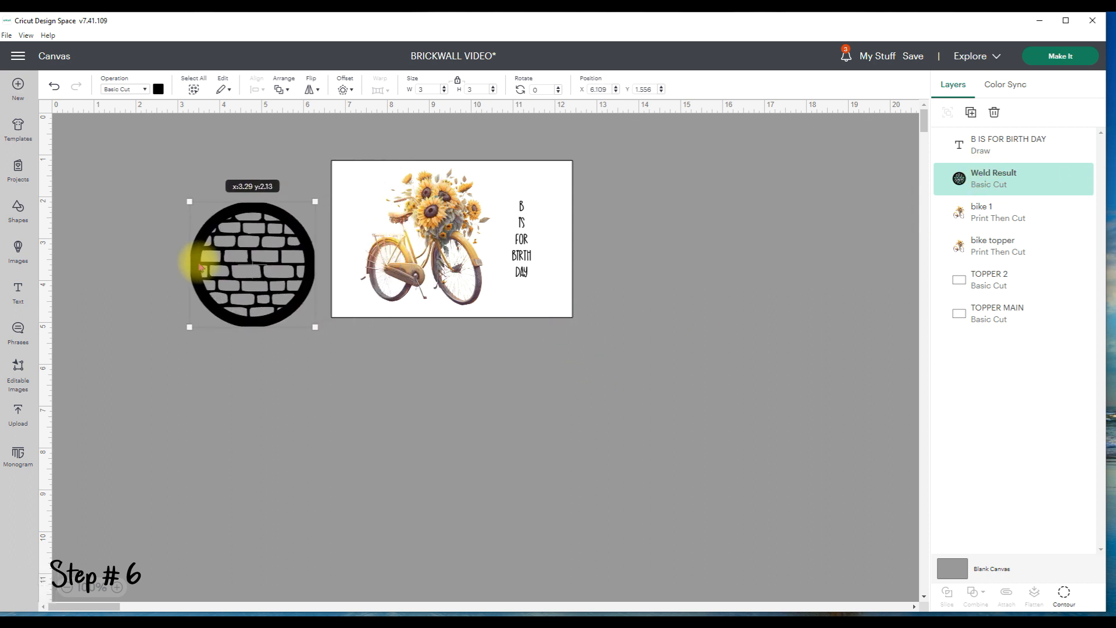
{"action": "left_click_drag", "start_coordinate": [200, 268], "coordinate": [200, 268]}
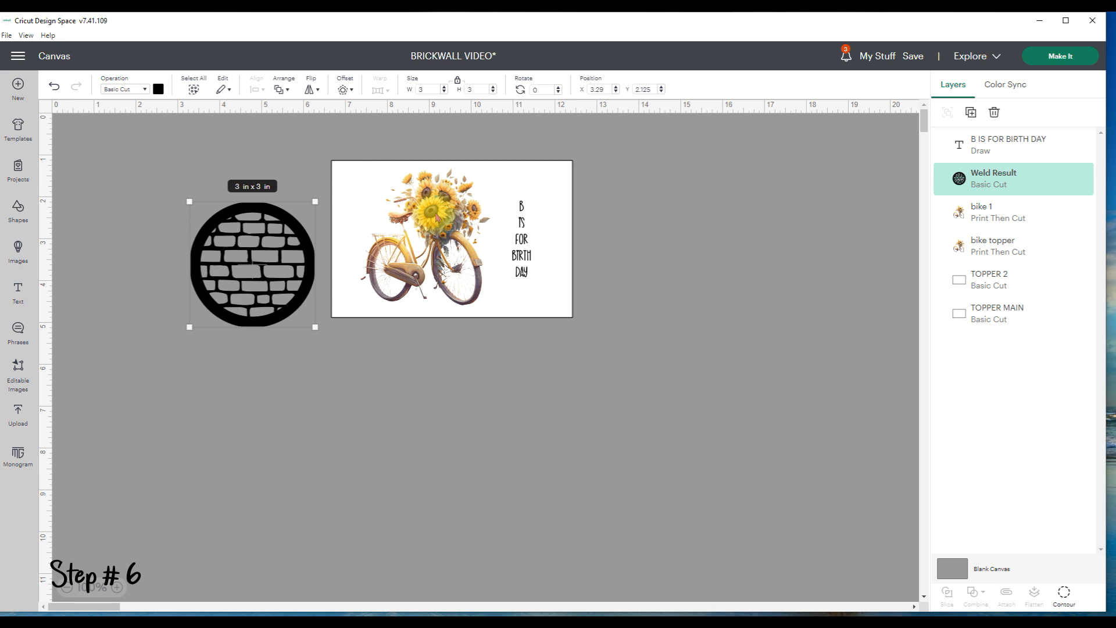
Place the welded brick circle over the bicycle images at about X 7.4, Y 1.51.
{"action": "left_click", "coordinate": [982, 217]}
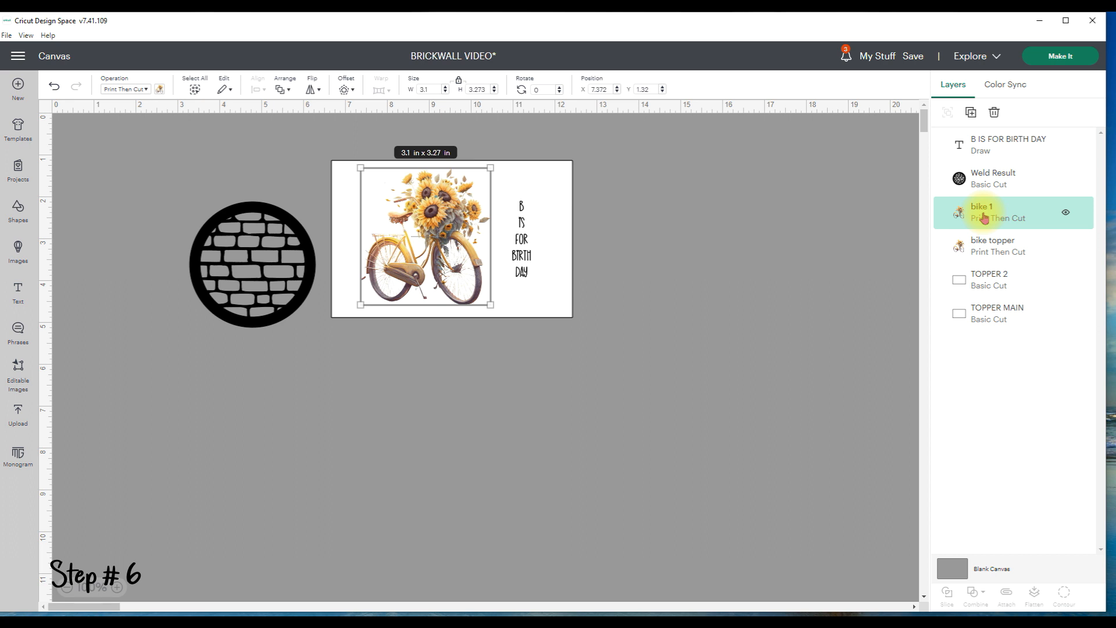
{"action": "left_click_drag", "start_coordinate": [247, 213], "coordinate": [421, 189]}
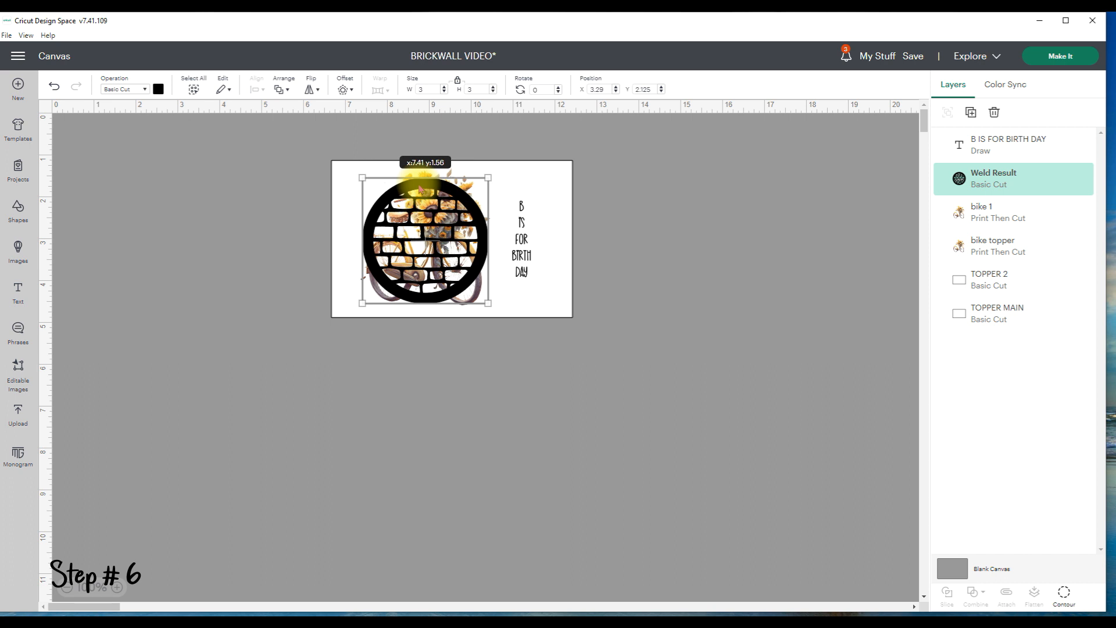
{"action": "left_click_drag", "start_coordinate": [421, 189], "coordinate": [421, 187]}
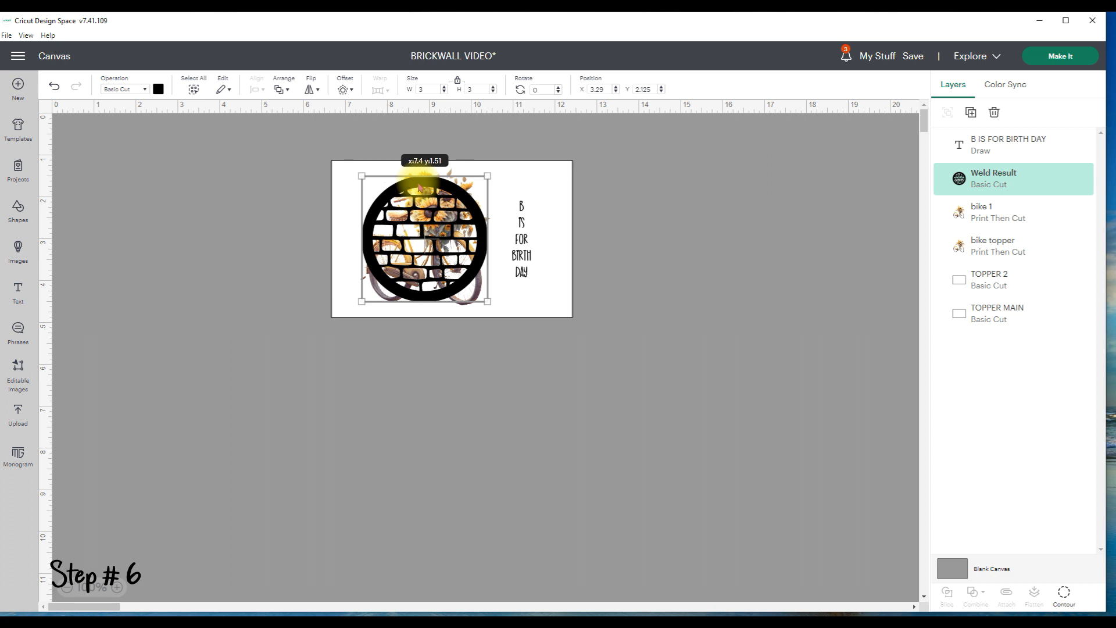
{"action": "left_click_drag", "start_coordinate": [420, 187], "coordinate": [420, 187]}
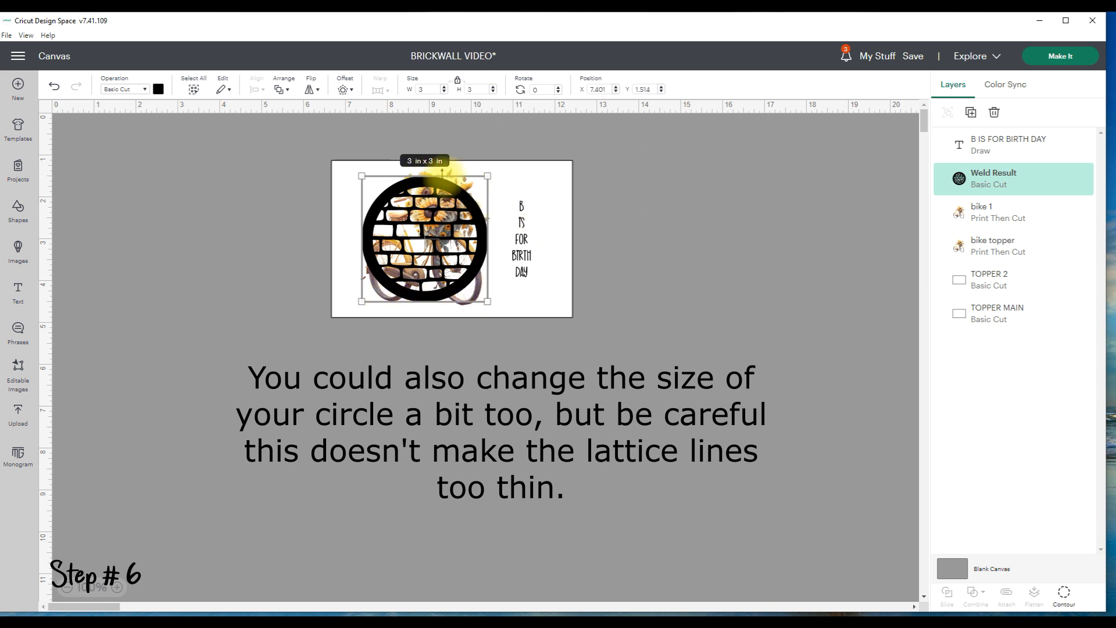
{"action": "left_click", "coordinate": [736, 264]}
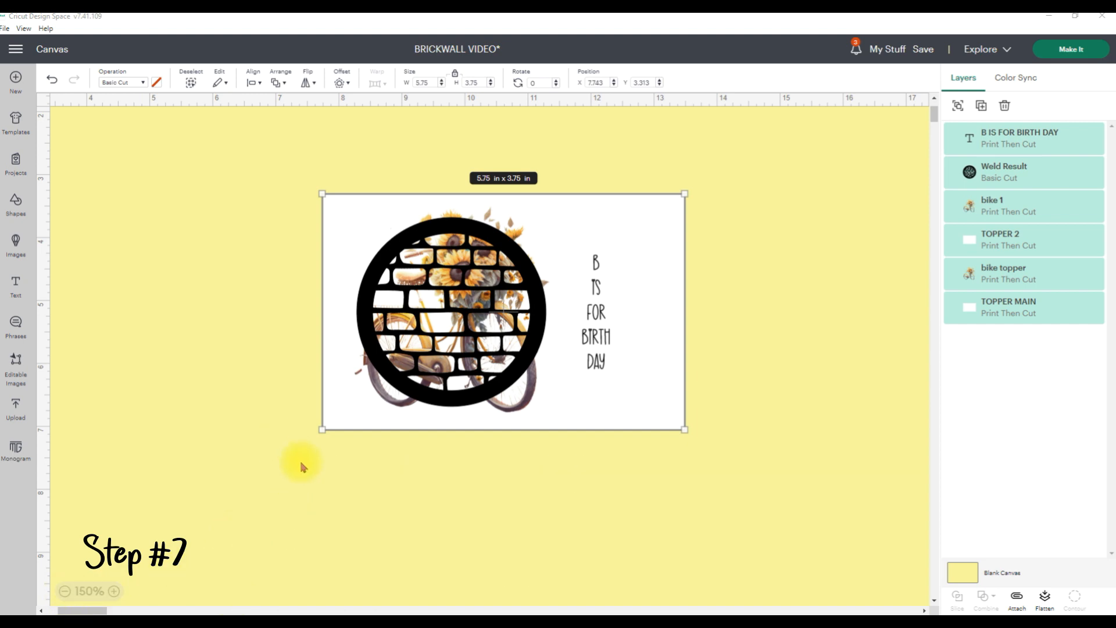
{"action": "left_click", "coordinate": [798, 313]}
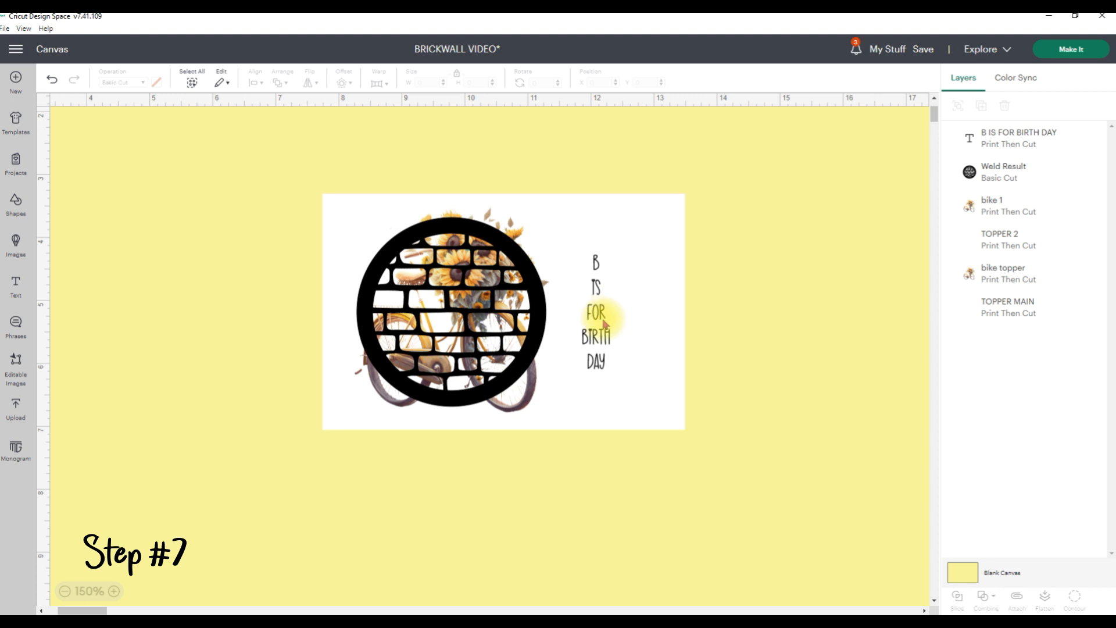
{"action": "left_click", "coordinate": [790, 241]}
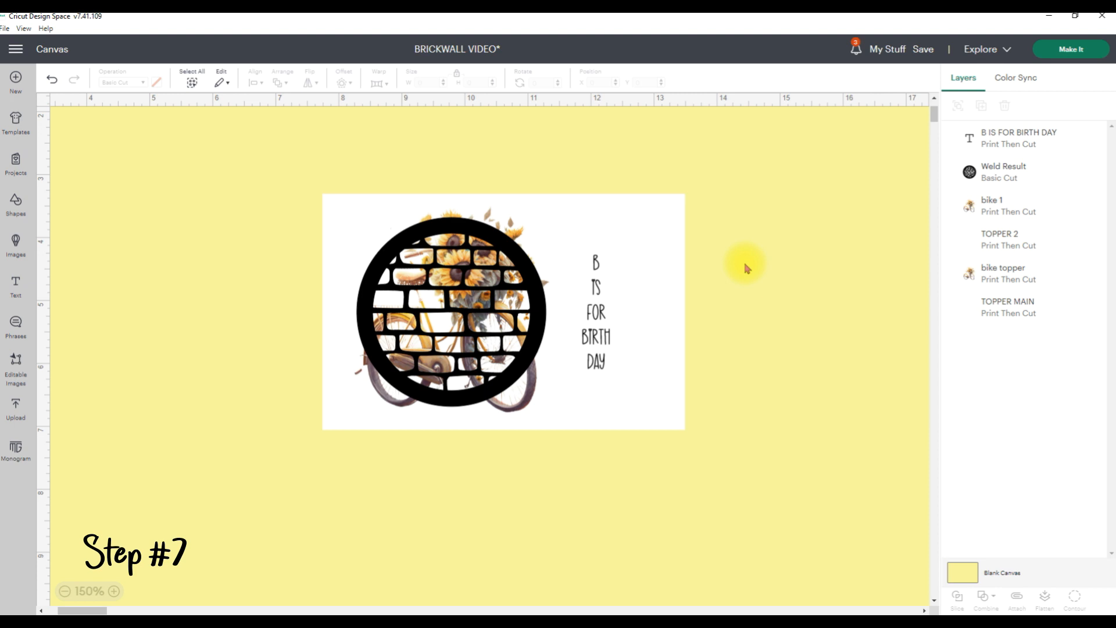
Flatten the B IS FOR BIRTH DAY text, bike topper image and TOPPER MAIN rectangle into one printable layer.
{"action": "left_click", "coordinate": [1008, 135]}
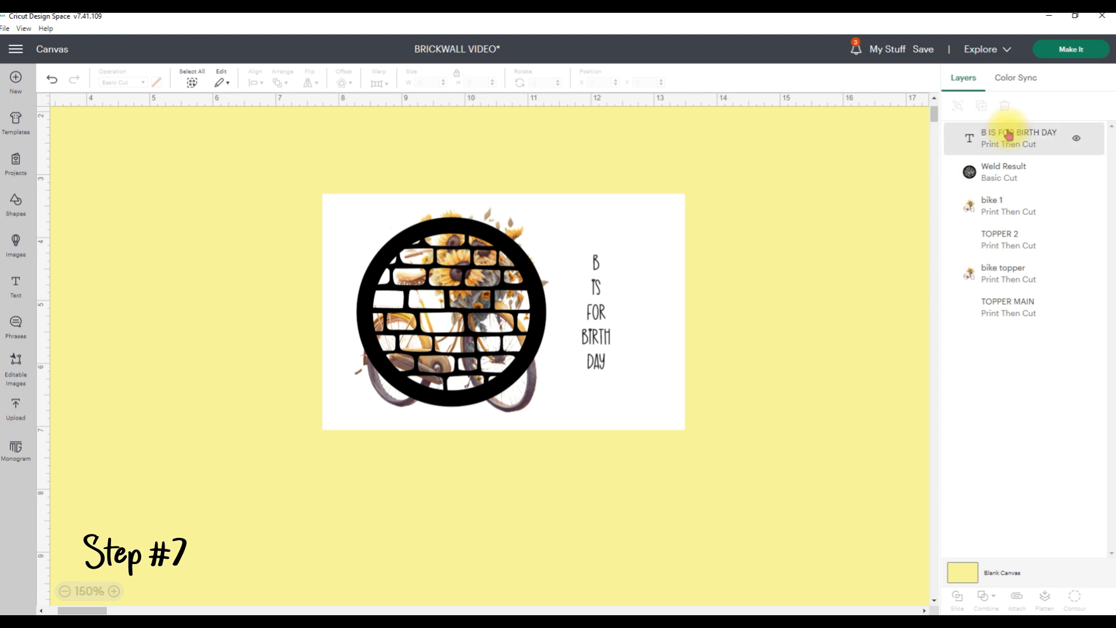
{"action": "left_click", "coordinate": [1009, 136]}
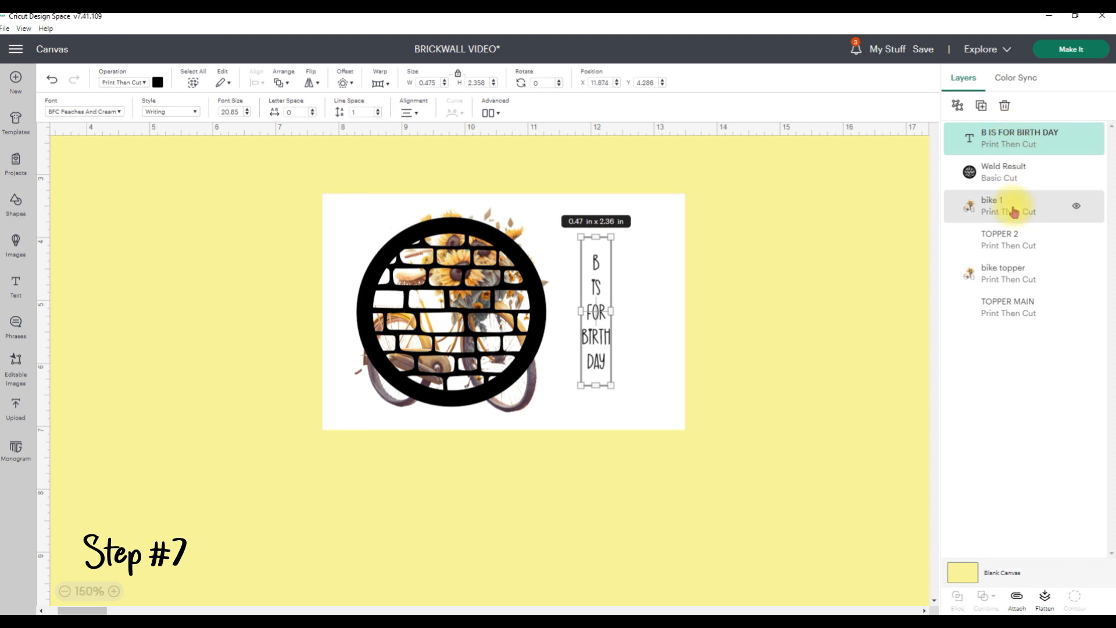
{"action": "left_click", "coordinate": [1006, 278], "text": "shift"}
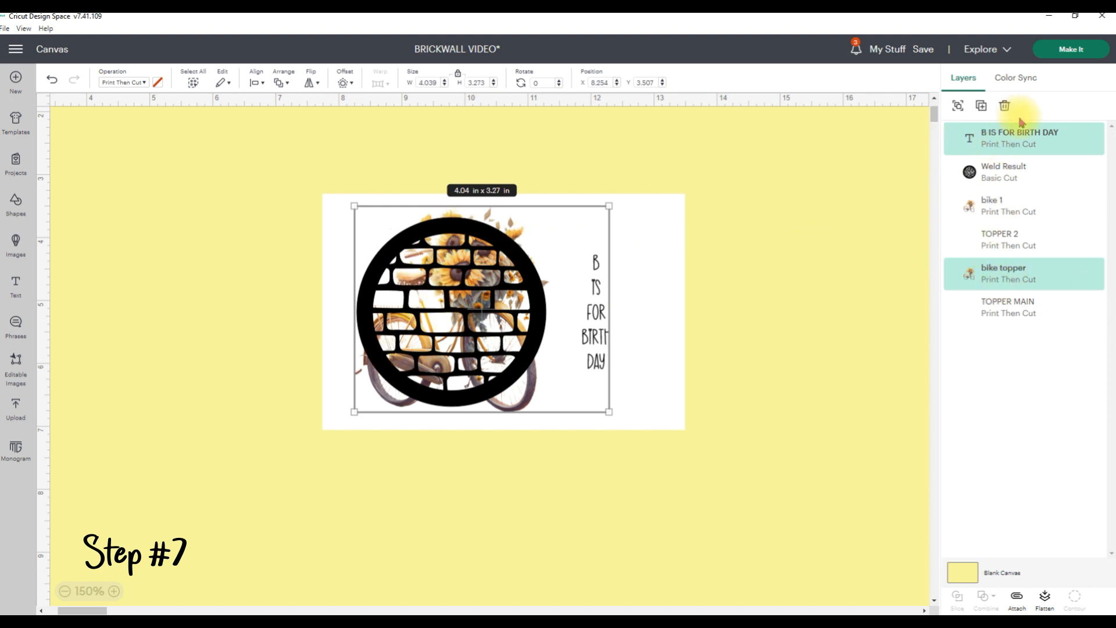
{"action": "left_click", "coordinate": [1020, 313], "text": "shift"}
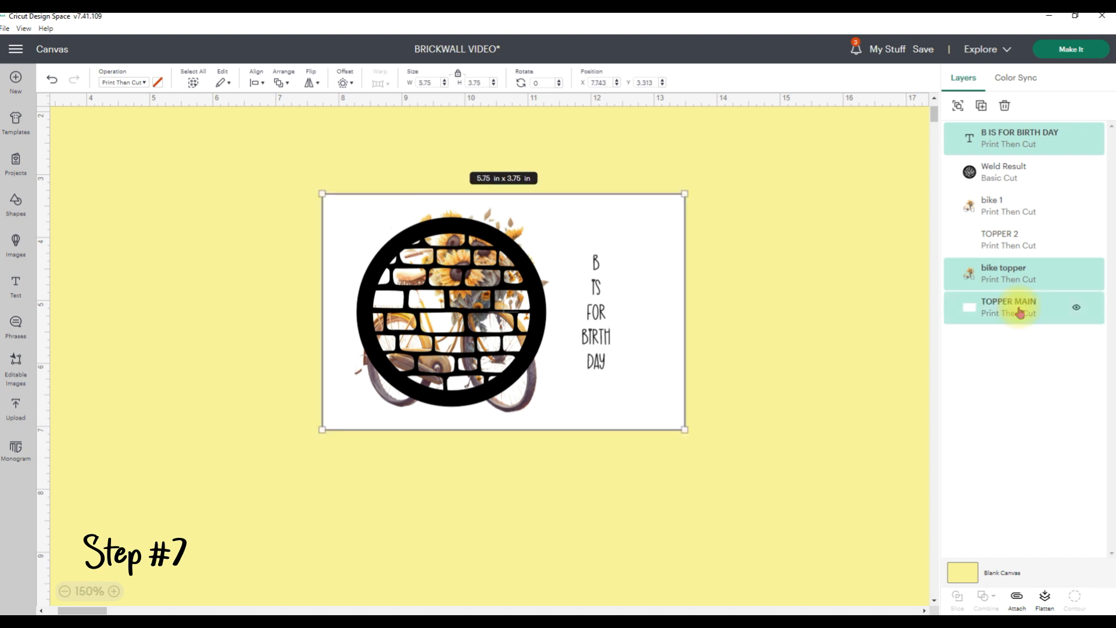
{"action": "left_click", "coordinate": [1044, 597]}
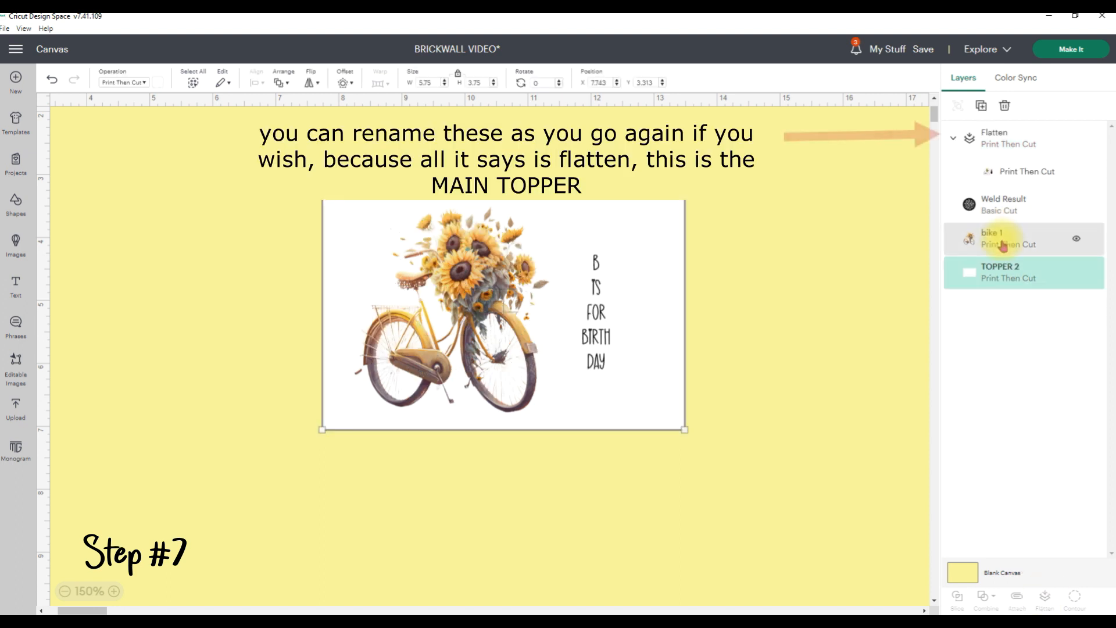
{"action": "left_click", "coordinate": [890, 328]}
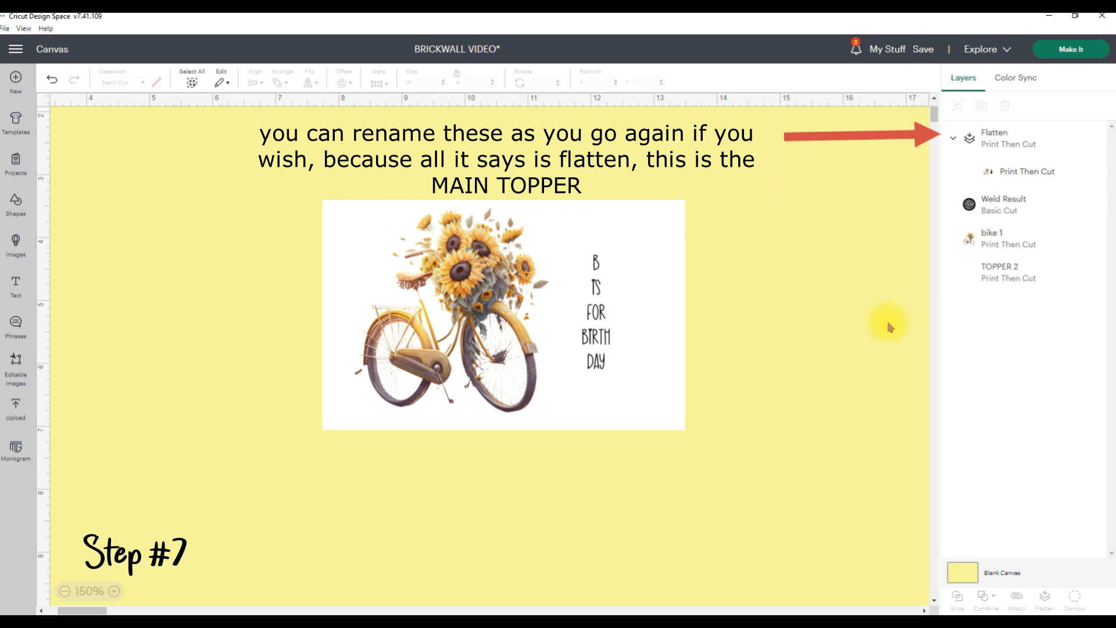
Flatten the bike 1 image together with the TOPPER 2 rectangle to make the spare topper.
{"action": "left_click", "coordinate": [1002, 274]}
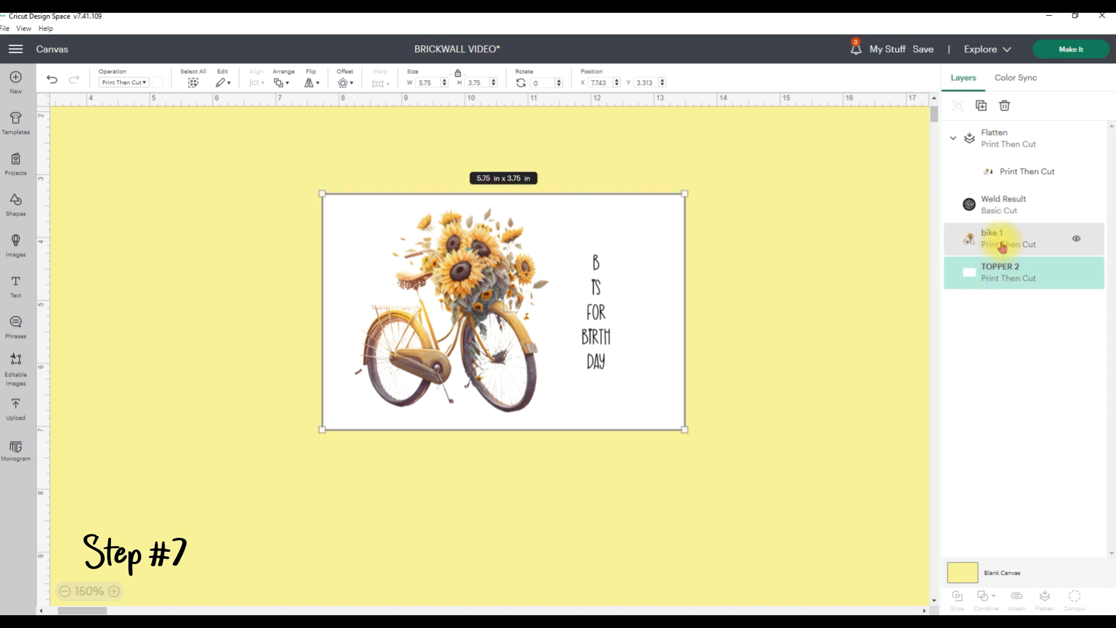
{"action": "left_click", "coordinate": [1002, 246], "text": "shift"}
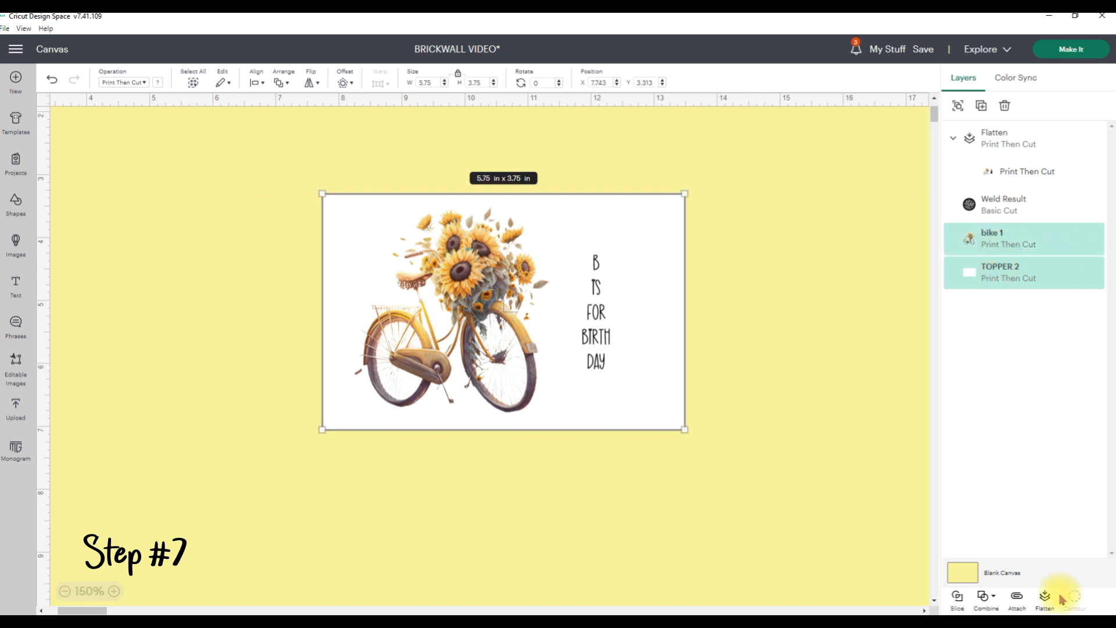
{"action": "left_click", "coordinate": [1043, 605]}
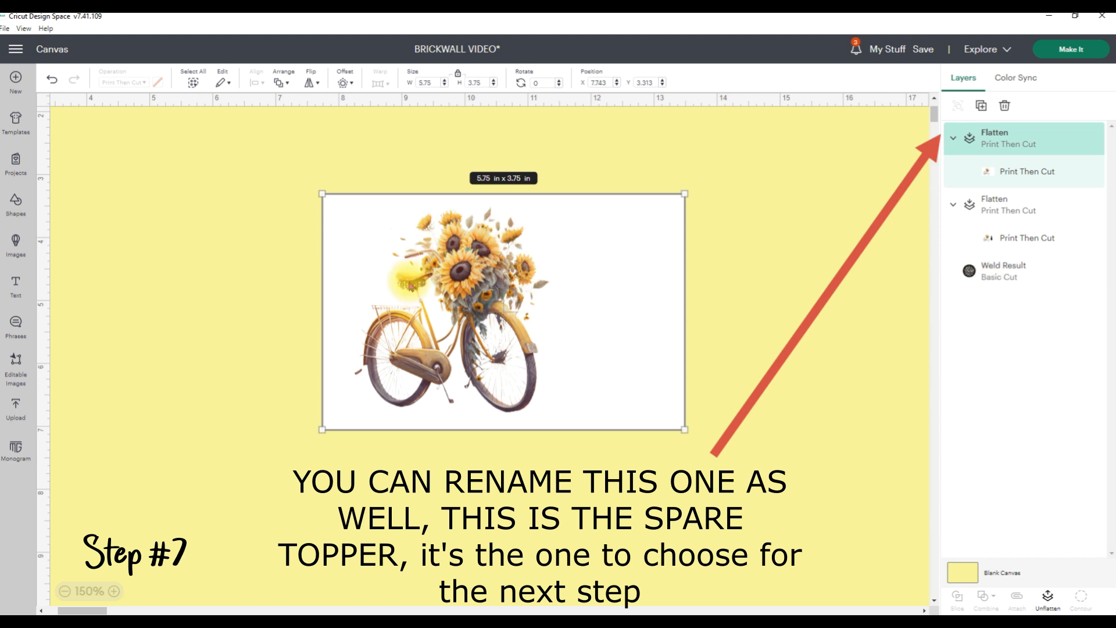
{"action": "left_click", "coordinate": [281, 79]}
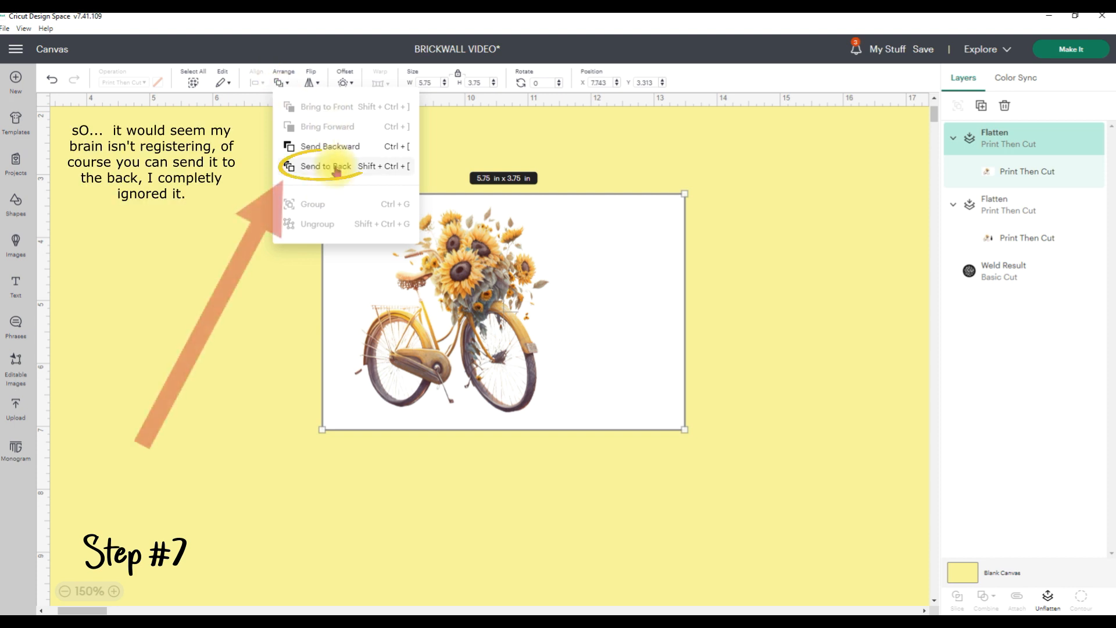
{"action": "left_click", "coordinate": [817, 326]}
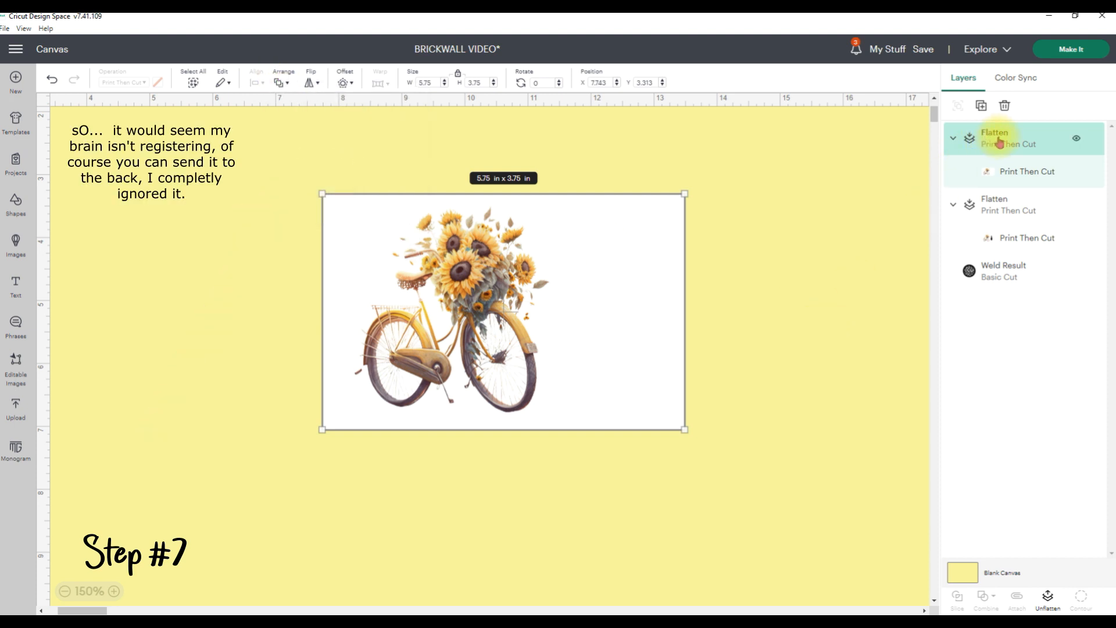
{"action": "left_click", "coordinate": [999, 213]}
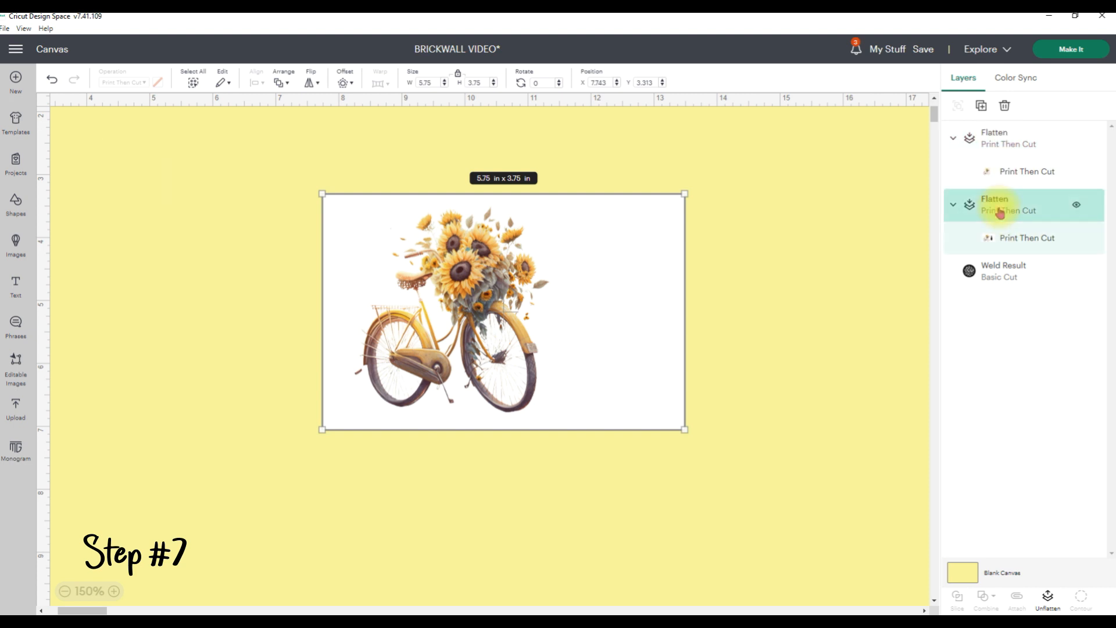
{"action": "right_click", "coordinate": [1000, 213]}
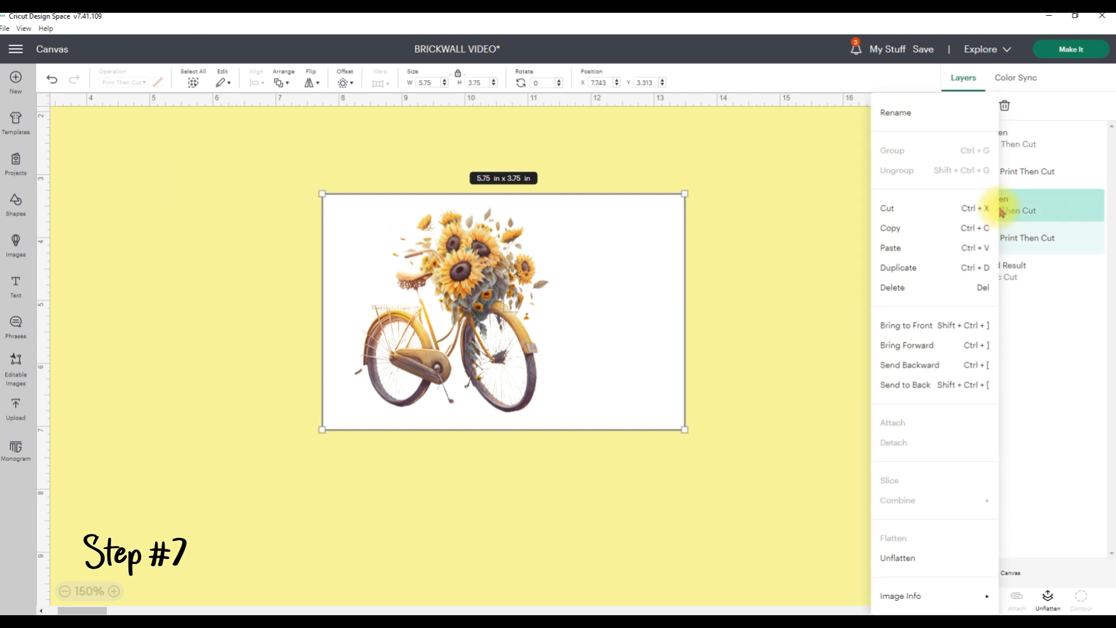
{"action": "left_click", "coordinate": [776, 244]}
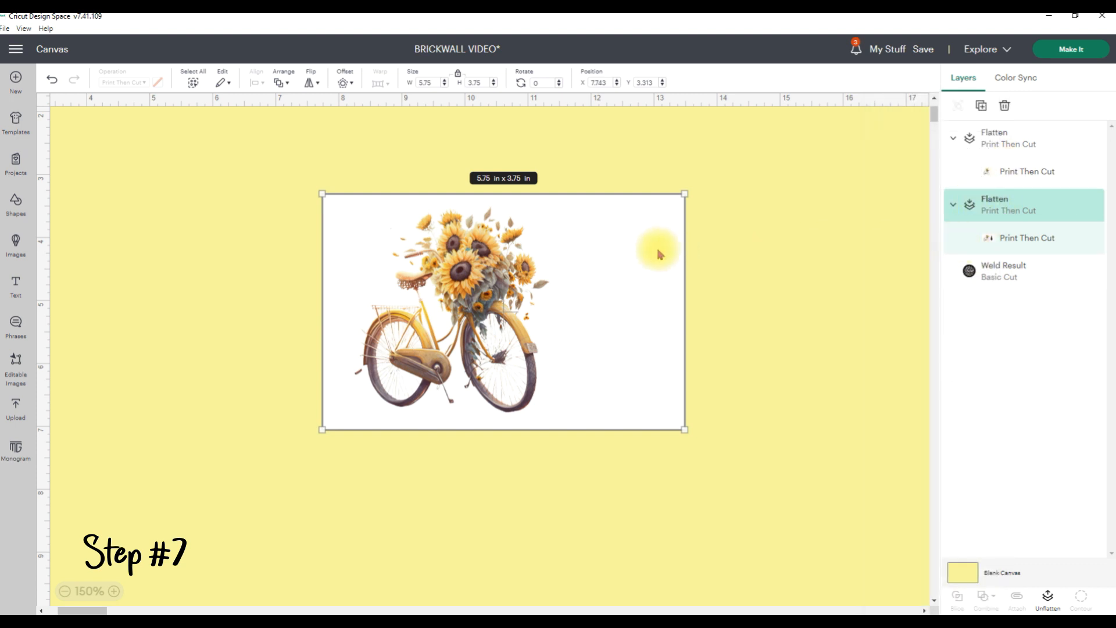
Separate the flattened toppers, placing the one with text at about X 12.04, Y 2.19 and the spare at about X 5.74, Y 4.88.
{"action": "left_click_drag", "start_coordinate": [654, 251], "coordinate": [702, 311]}
{"action": "left_click_drag", "start_coordinate": [723, 348], "coordinate": [776, 371]}
{"action": "left_click_drag", "start_coordinate": [620, 314], "coordinate": [136, 333]}
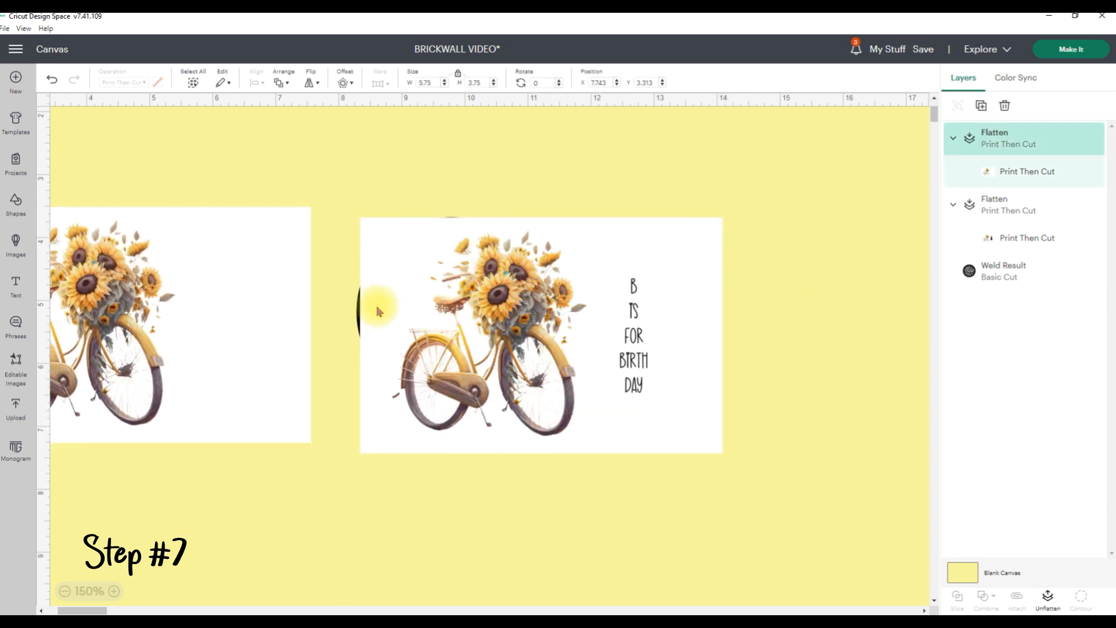
{"action": "left_click", "coordinate": [139, 277]}
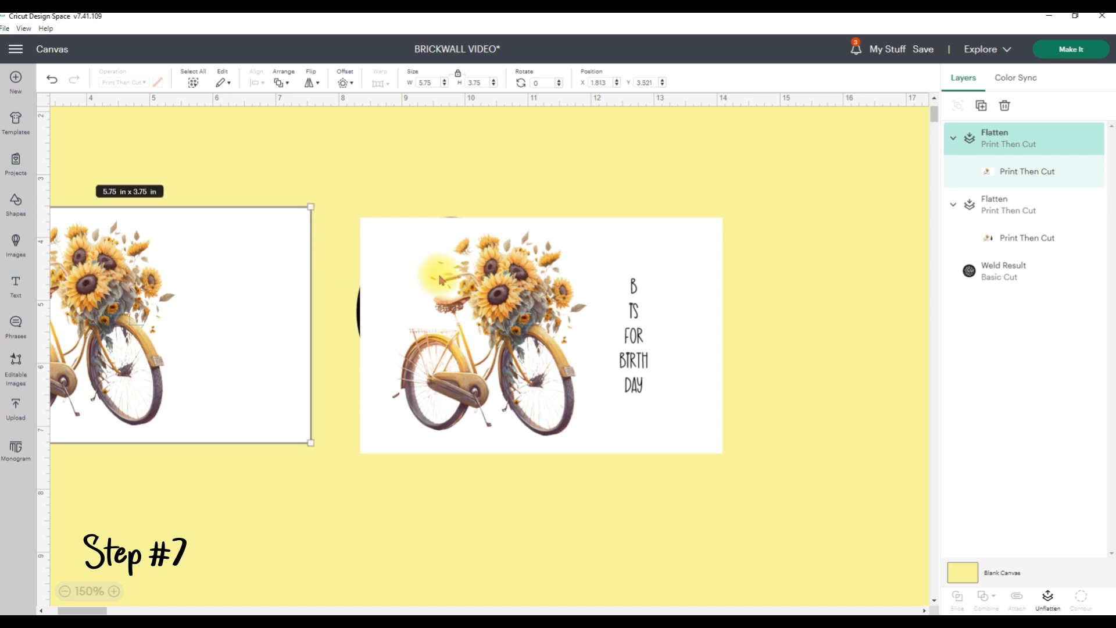
{"action": "left_click_drag", "start_coordinate": [440, 278], "coordinate": [672, 183]}
{"action": "left_click_drag", "start_coordinate": [191, 321], "coordinate": [438, 405]}
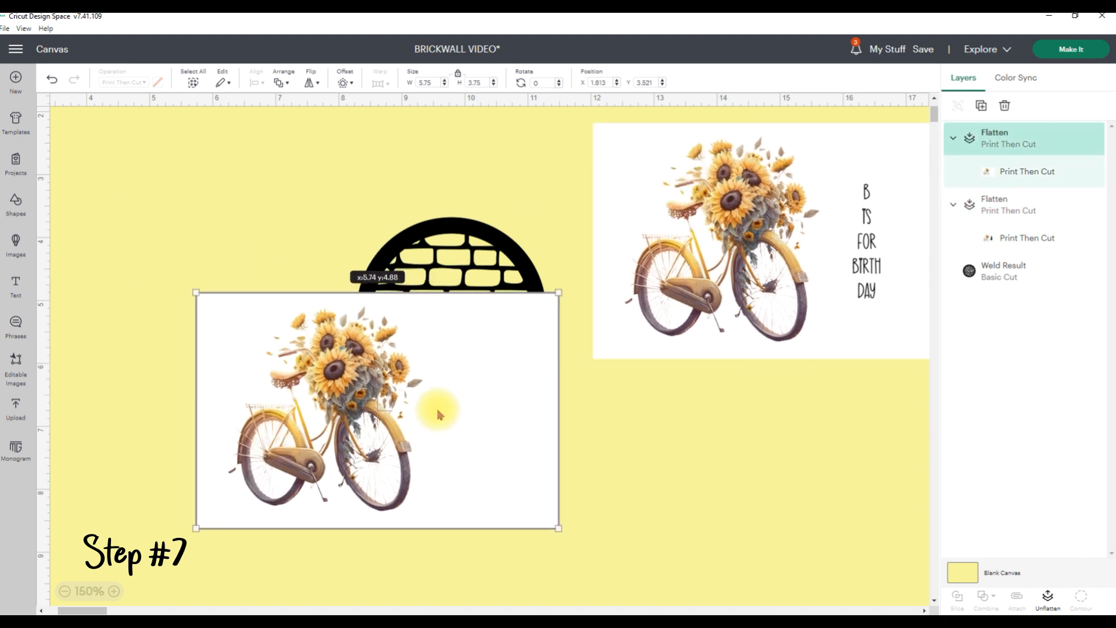
Send the flattened spare topper without text to the back, behind the welded brick circle.
{"action": "left_click", "coordinate": [430, 228]}
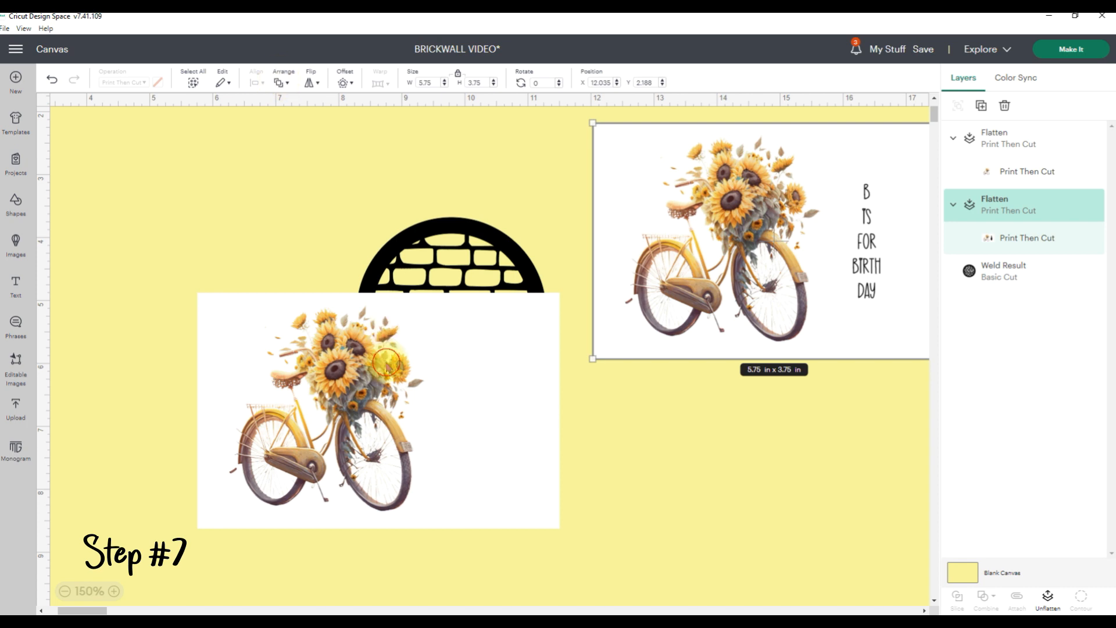
{"action": "left_click", "coordinate": [386, 361]}
{"action": "left_click", "coordinate": [336, 331]}
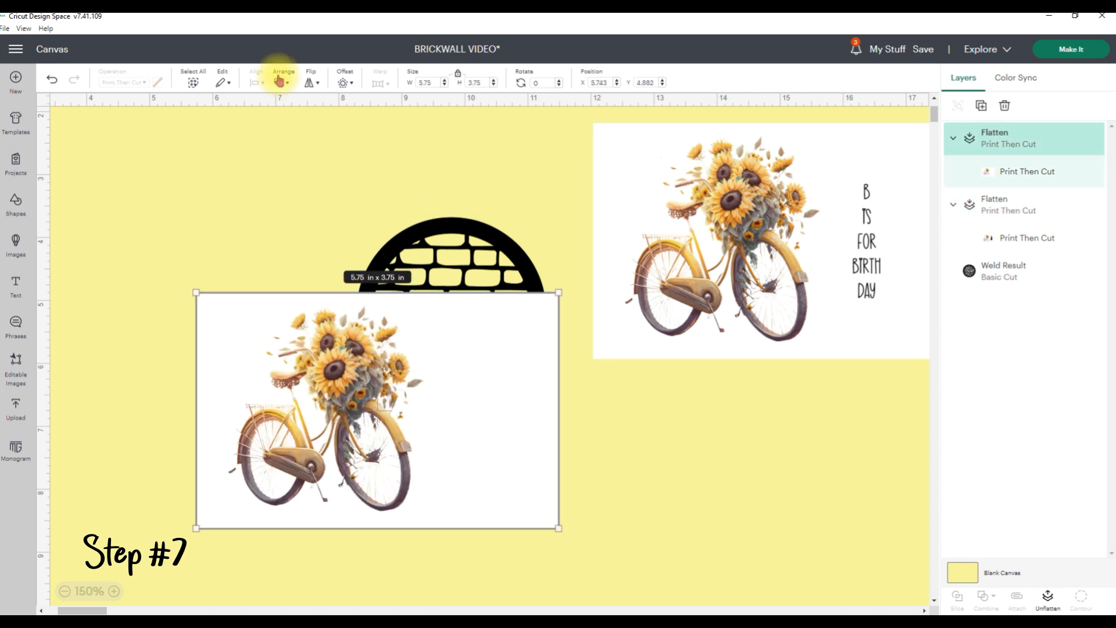
{"action": "left_click", "coordinate": [279, 78]}
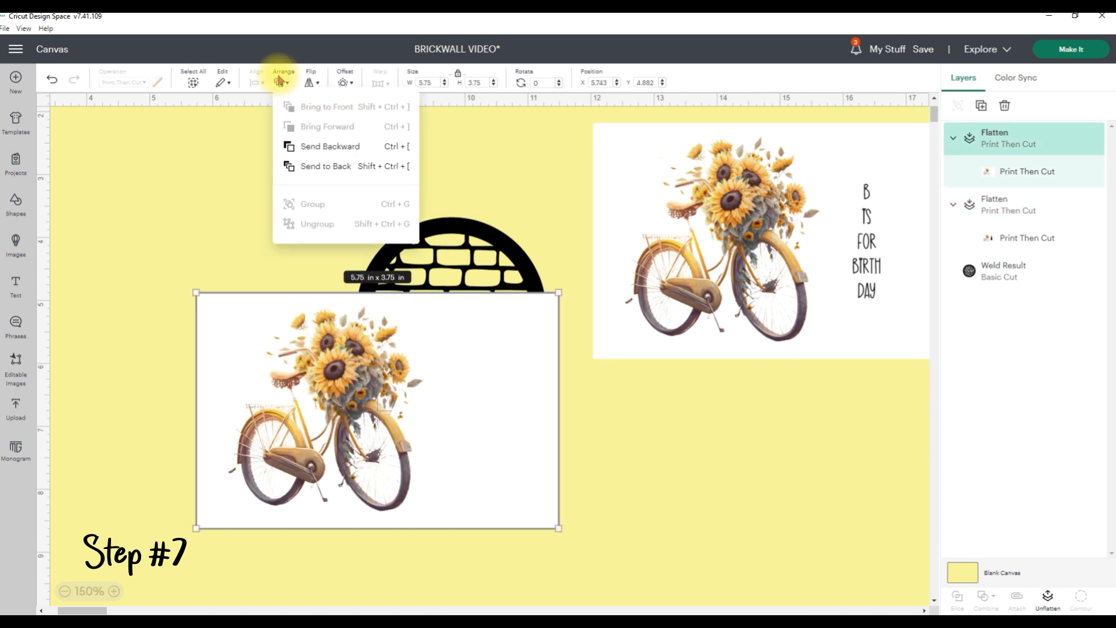
{"action": "left_click", "coordinate": [305, 168]}
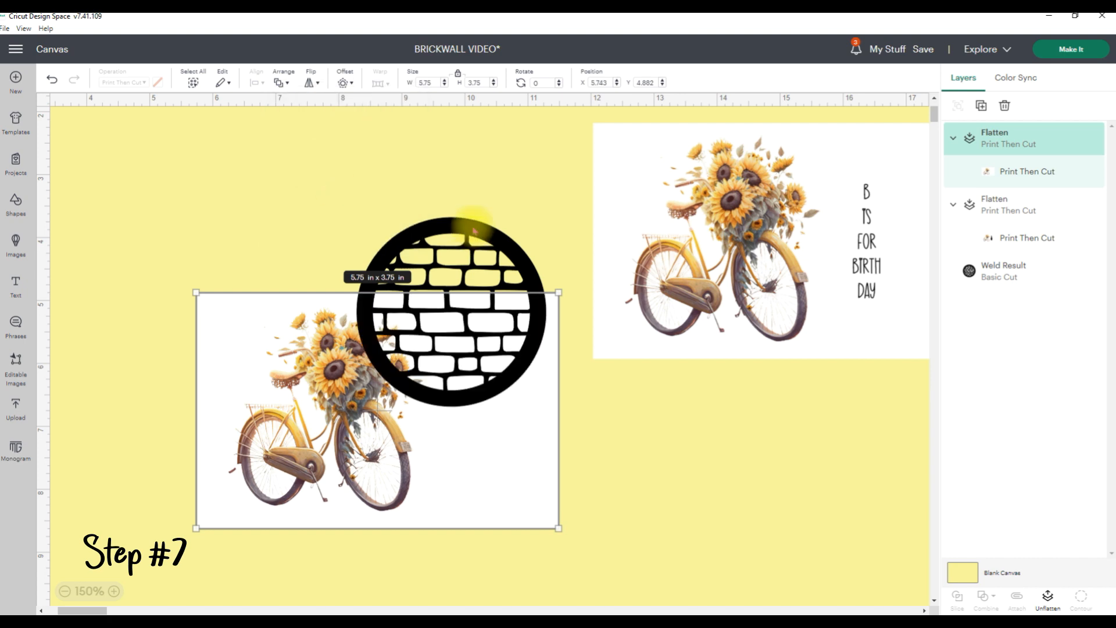
Move the welded brick circle over the bicycle on the spare topper.
{"action": "left_click", "coordinate": [474, 235]}
{"action": "left_click_drag", "start_coordinate": [474, 234], "coordinate": [355, 330]}
{"action": "left_click", "coordinate": [166, 252]}
{"action": "left_click_drag", "start_coordinate": [276, 382], "coordinate": [261, 401]}
Centre the brick circle vertically on the spare topper and attach the two together.
{"action": "left_click_drag", "start_coordinate": [154, 245], "coordinate": [444, 552]}
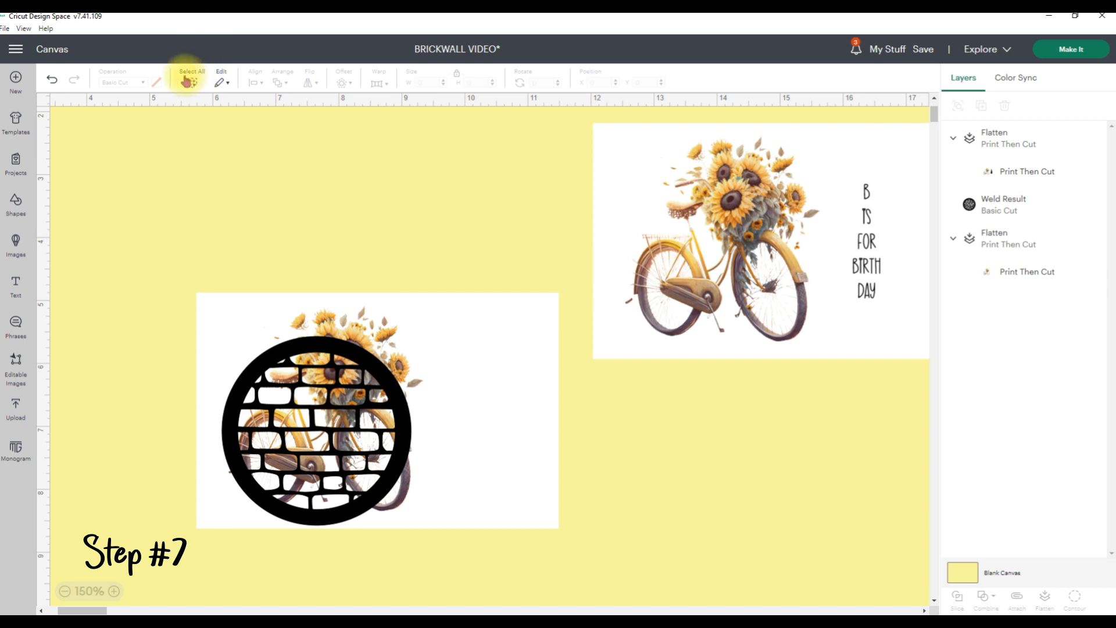
{"action": "left_click_drag", "start_coordinate": [168, 241], "coordinate": [581, 568]}
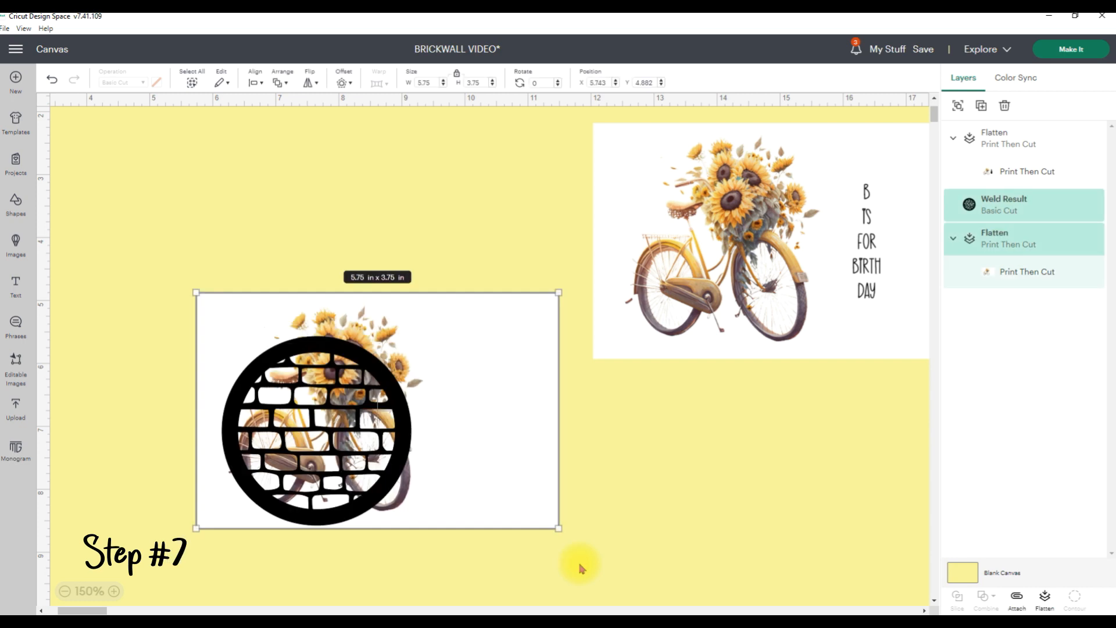
{"action": "left_click", "coordinate": [251, 81]}
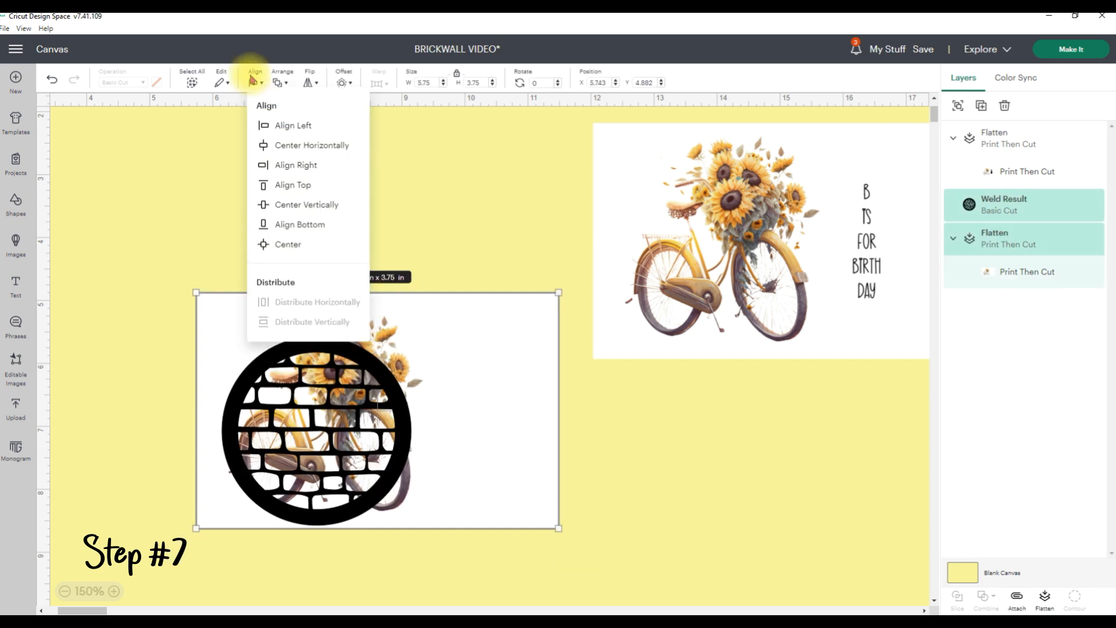
{"action": "left_click", "coordinate": [306, 204]}
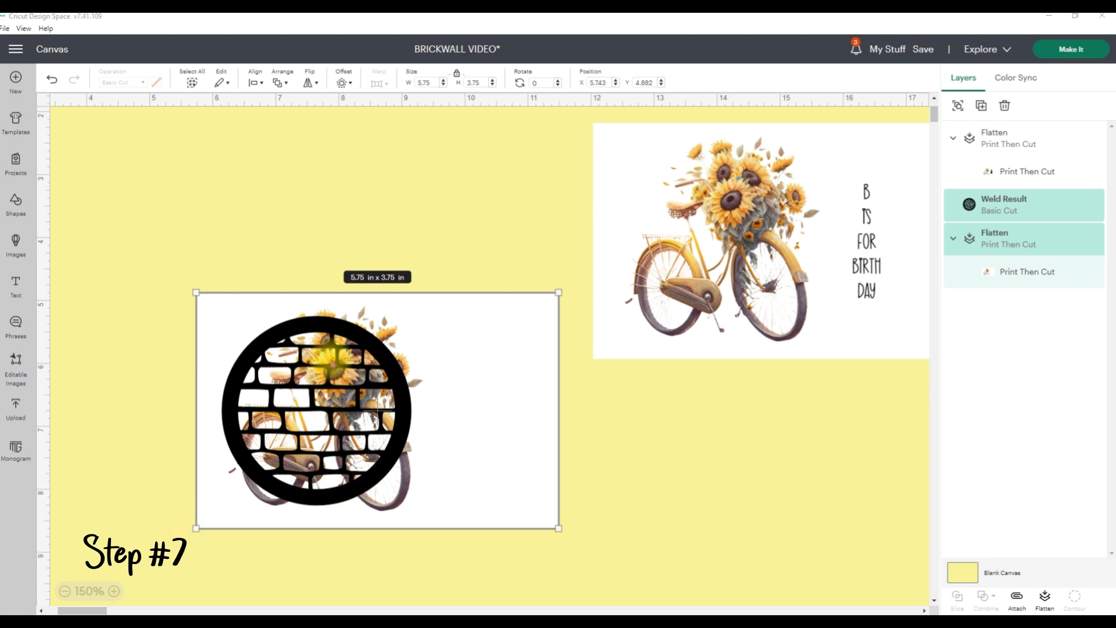
{"action": "left_click", "coordinate": [1017, 599]}
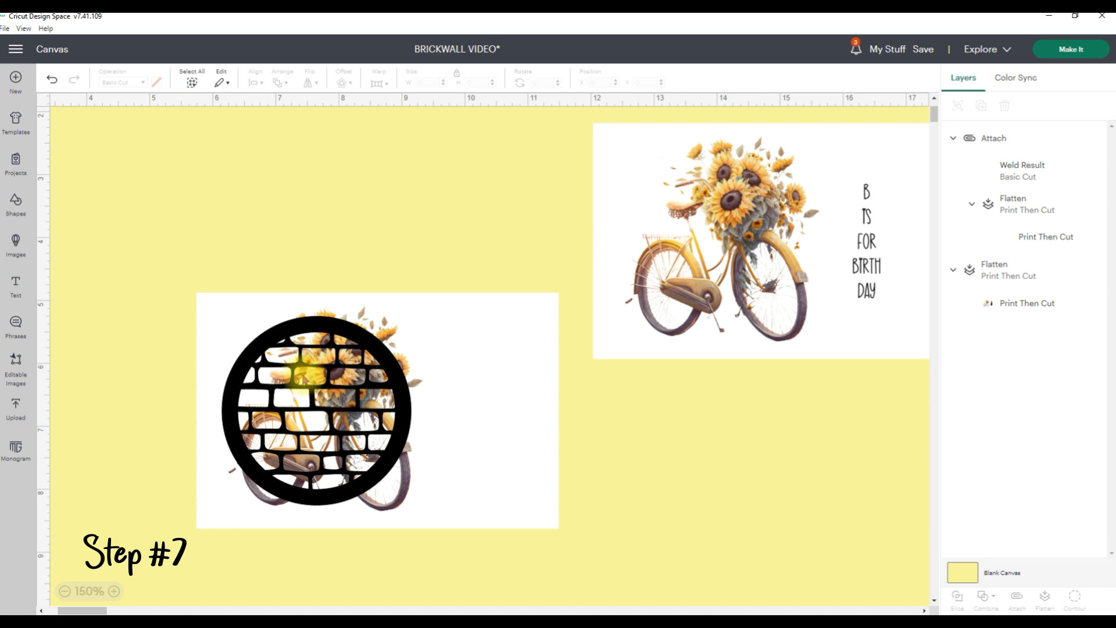
{"action": "left_click", "coordinate": [313, 333]}
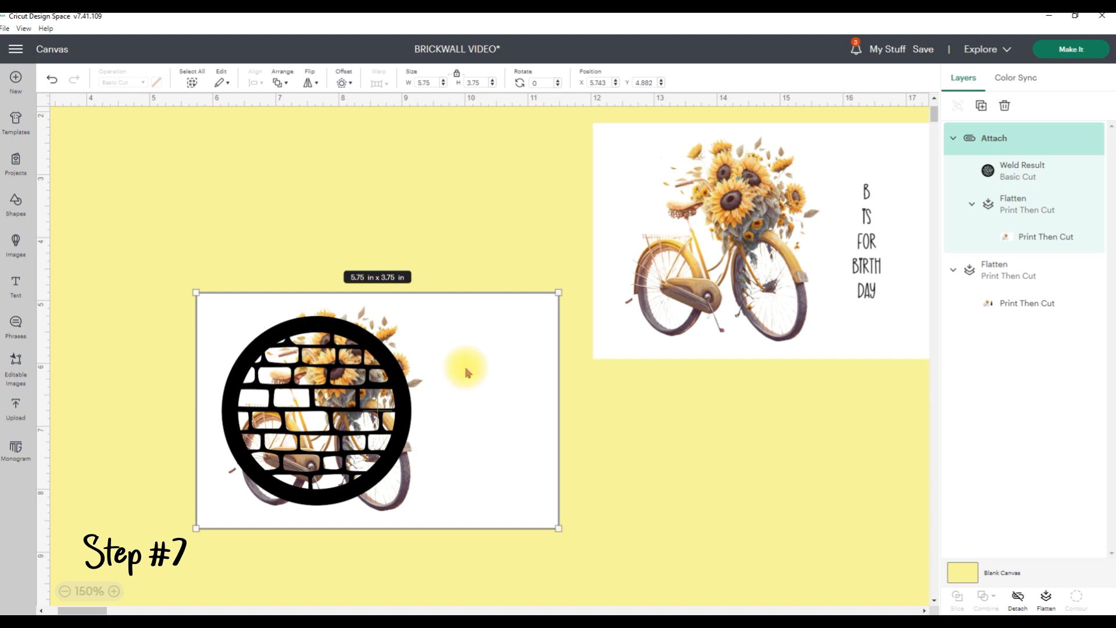
Move the flattened topper with the text so it partly overlaps behind the attached brick-circle topper.
{"action": "left_click_drag", "start_coordinate": [662, 164], "coordinate": [422, 247]}
{"action": "key", "text": "ctrl+z"}
{"action": "left_click_drag", "start_coordinate": [423, 246], "coordinate": [506, 274]}
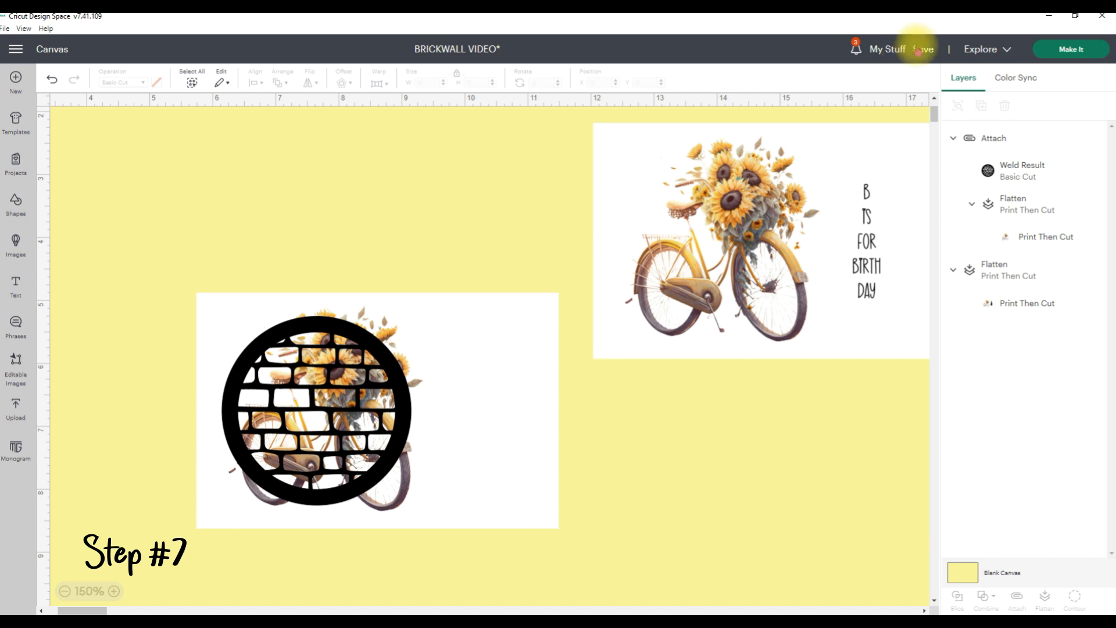
{"action": "key", "text": "ctrl+y"}
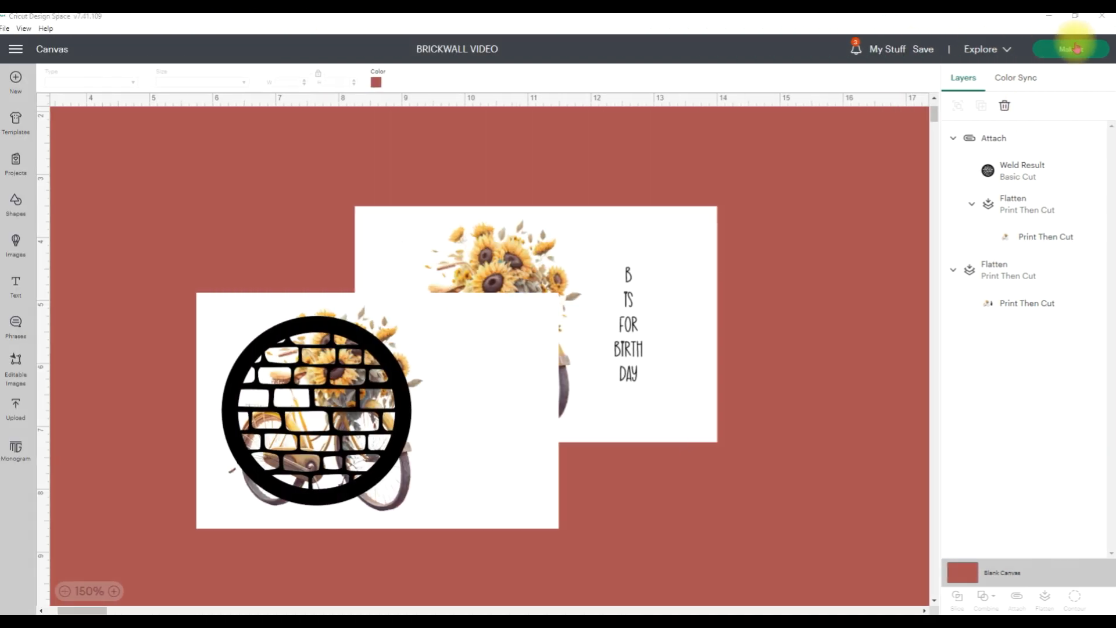
Start making the project, keep the material size at 8.3 in x 11.7 in (A4), and send the mat to the printer.
{"action": "left_click", "coordinate": [1075, 49]}
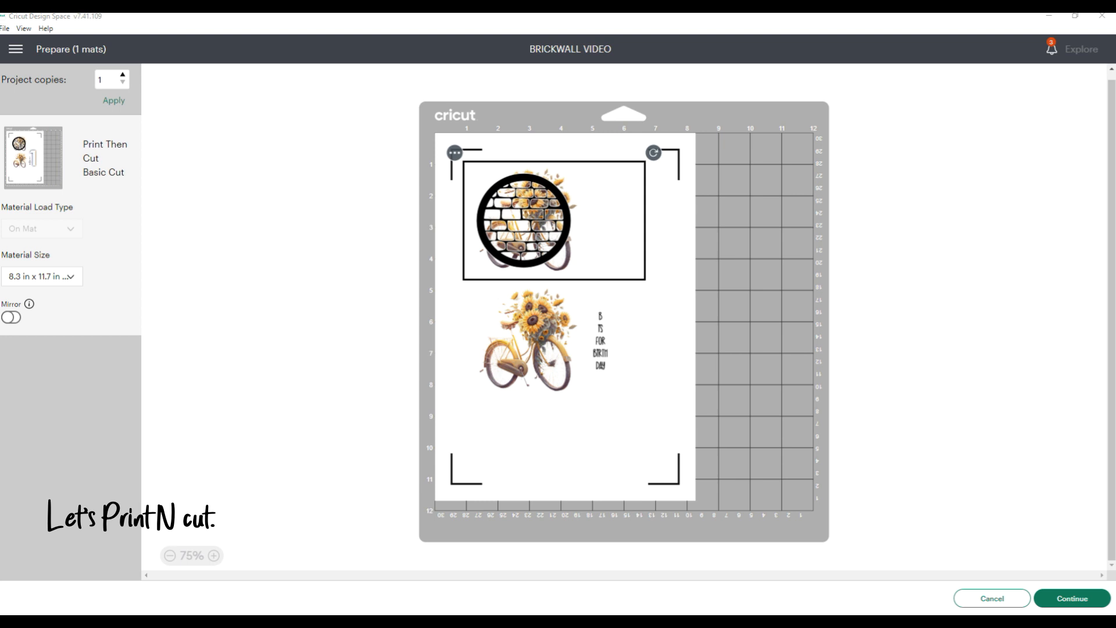
{"action": "left_click", "coordinate": [73, 278]}
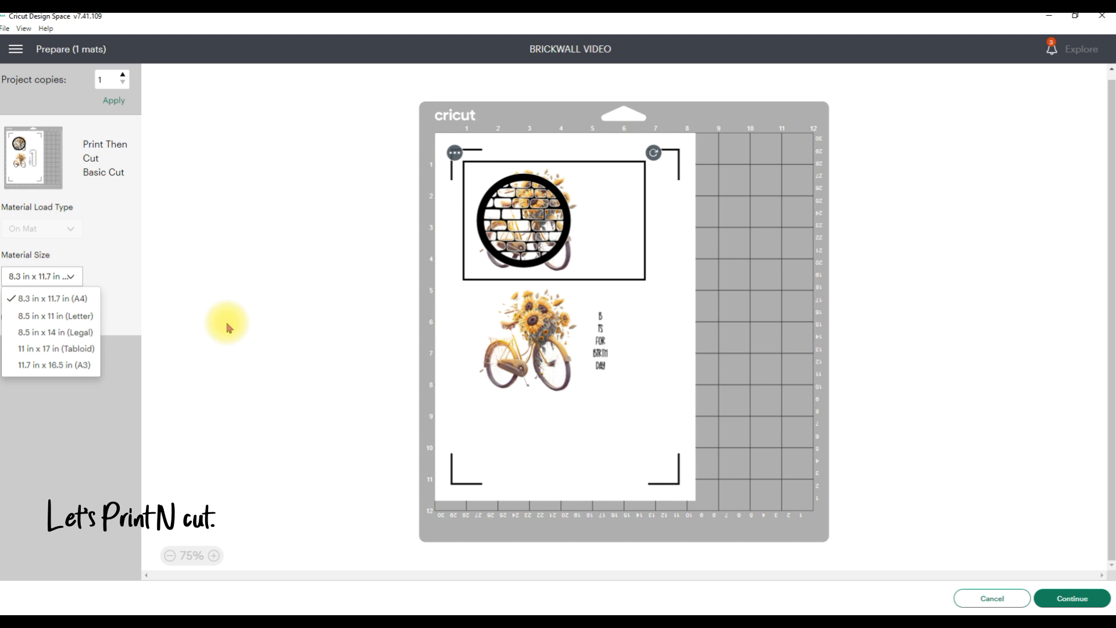
{"action": "left_click", "coordinate": [1075, 598]}
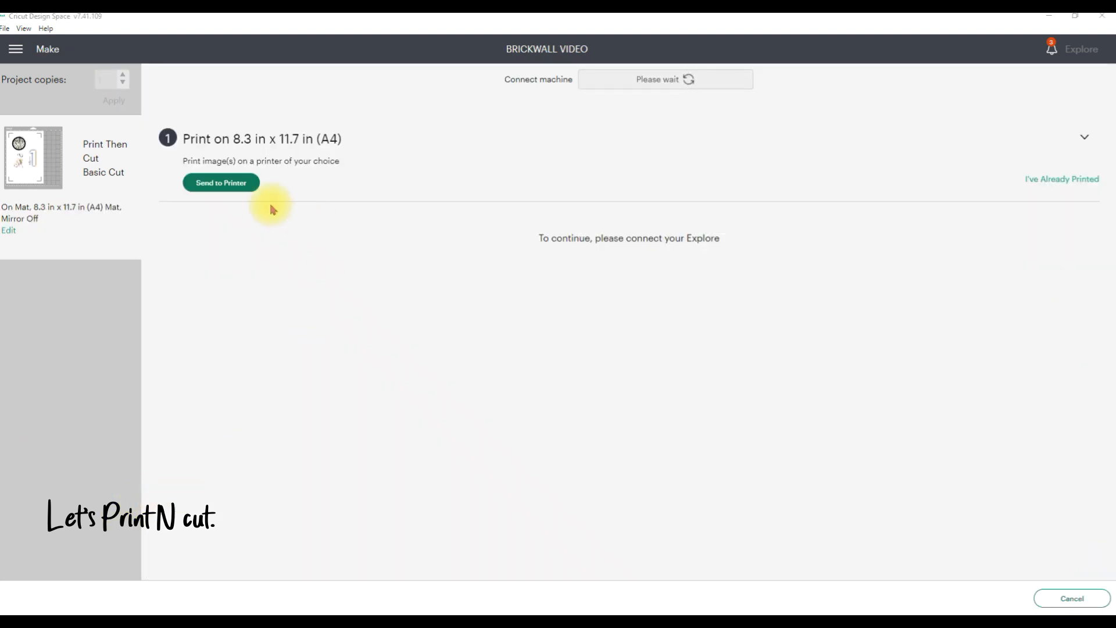
{"action": "left_click", "coordinate": [221, 182]}
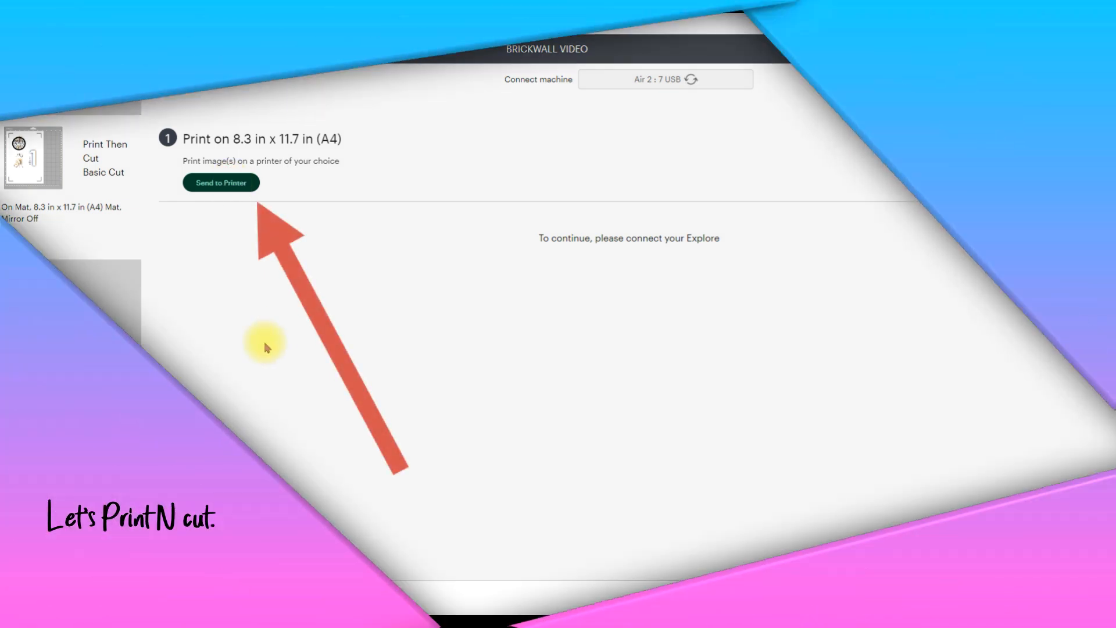